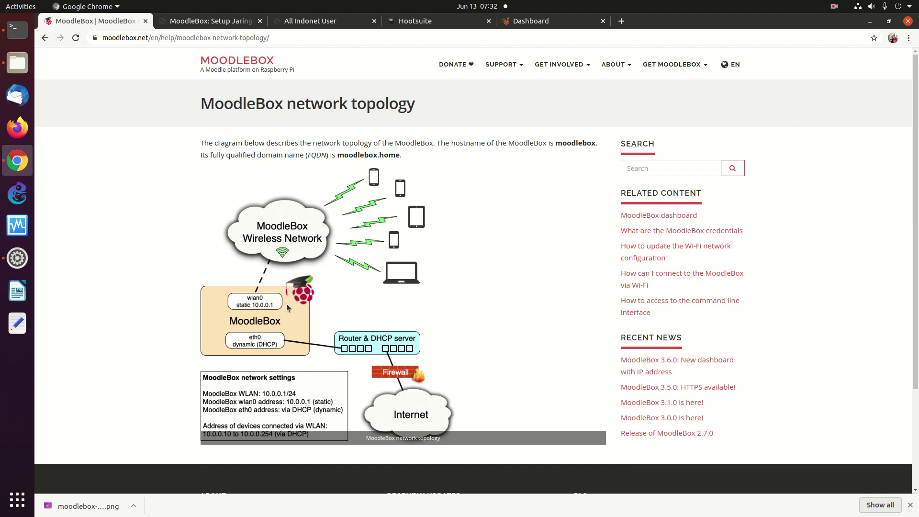
Step: Switch to the MoodleBox dashboard tab and reload moodlebox.home/my/
mouse_move(674, 66)
left_click(526, 23)
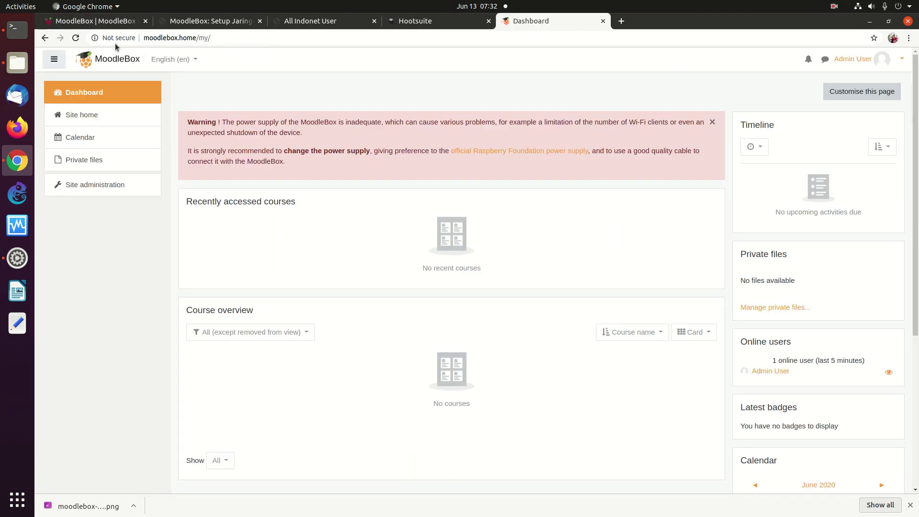
left_click(75, 37)
Step: Go to lms.darmajaya.ac.id in a new tab and log in with the saved credentials
left_click(620, 21)
type("lms.dar")
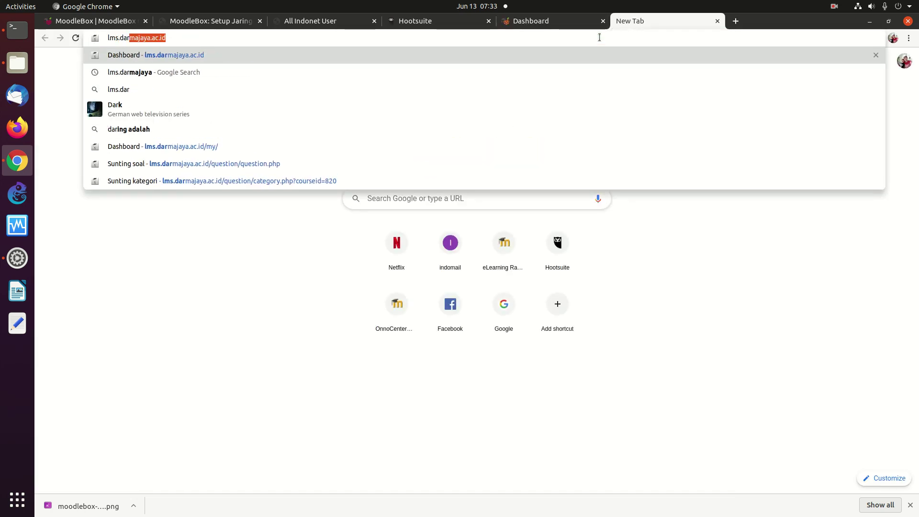
key("Return")
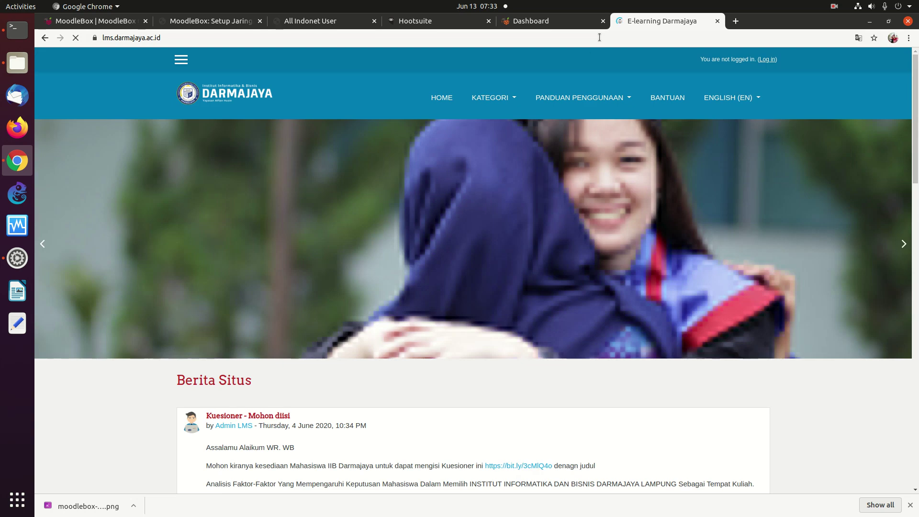
left_click(771, 62)
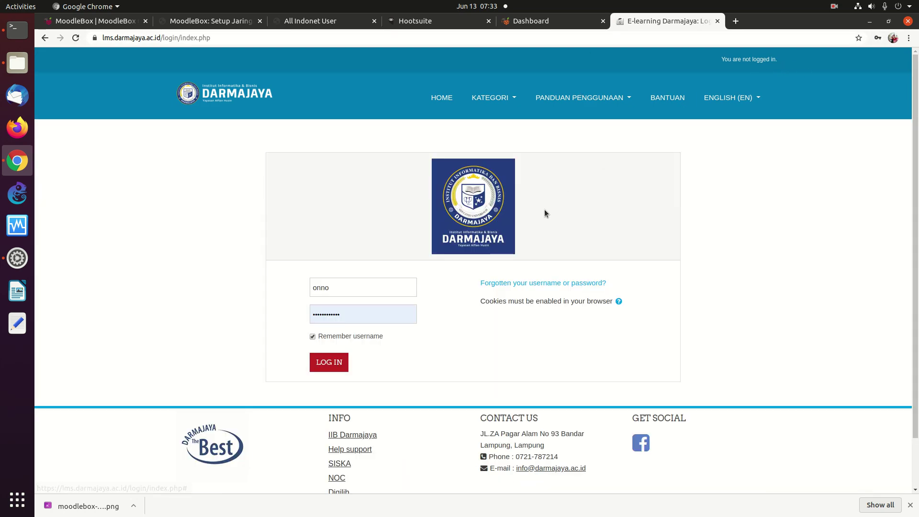
left_click(339, 361)
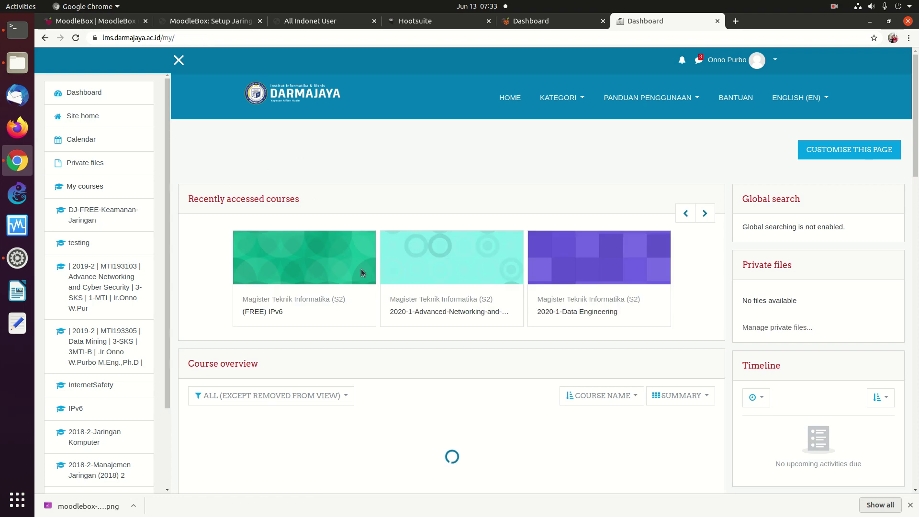
Step: Open the 2020-1-Advanced-Networking-and-Cyber-Security course from the Darmajaya dashboard
left_click(556, 22)
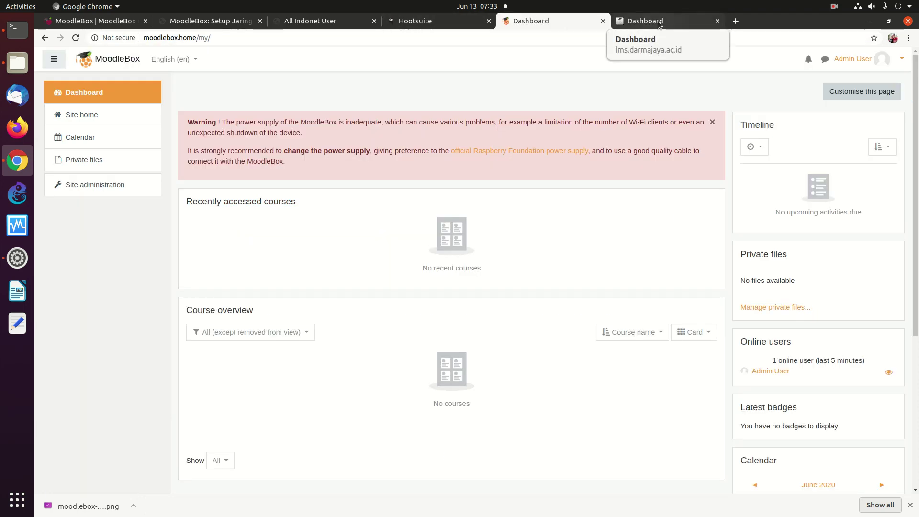
left_click(654, 26)
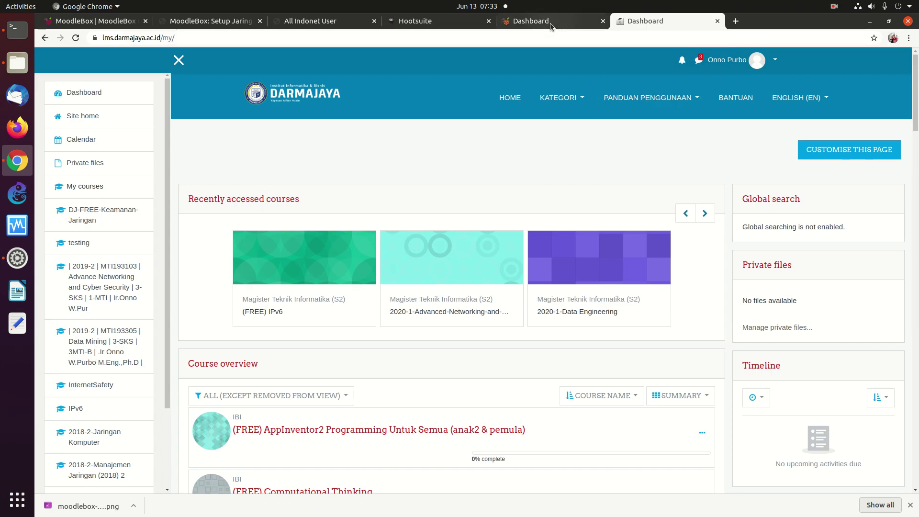
left_click(551, 23)
left_click(686, 26)
left_click(558, 22)
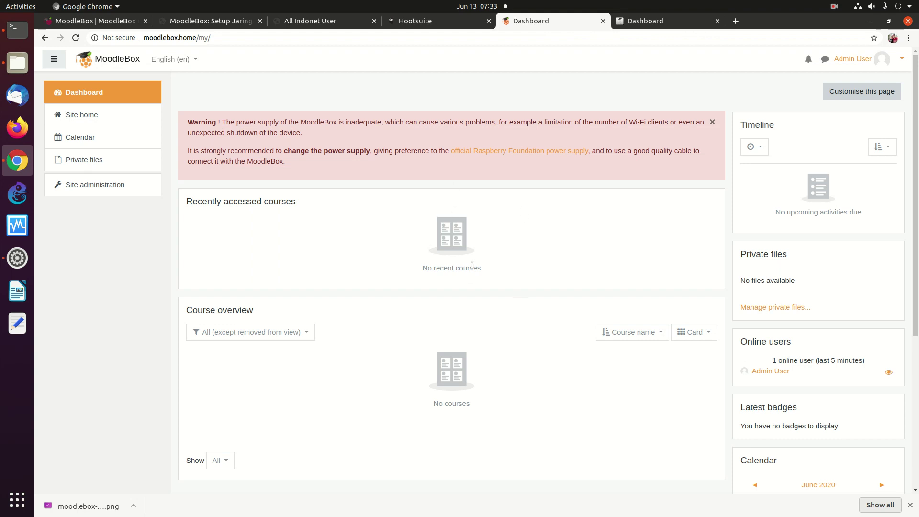
left_click(661, 22)
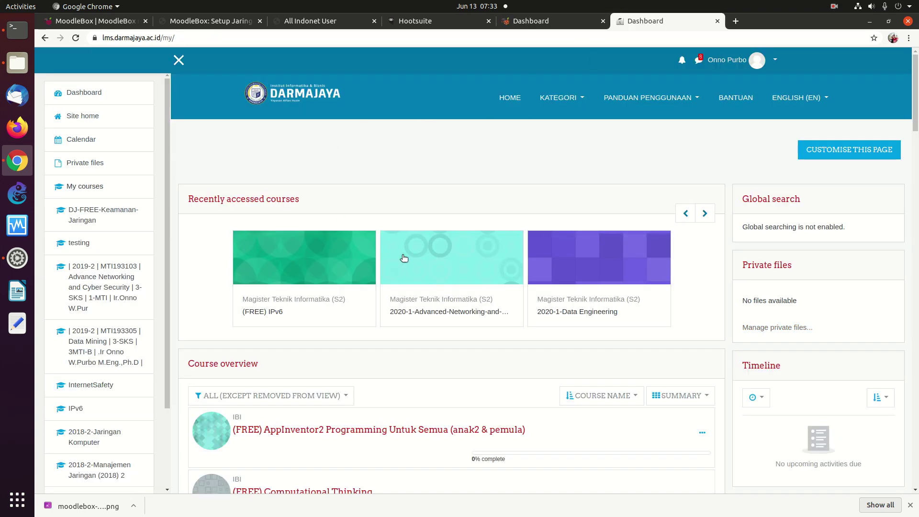
left_click(472, 268)
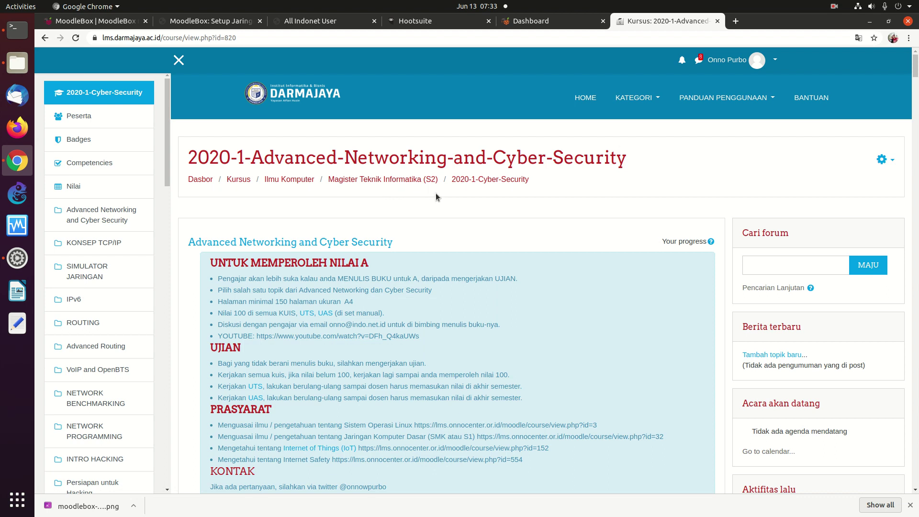
Step: Start a course backup with Include enrolled users unchecked
left_click(880, 160)
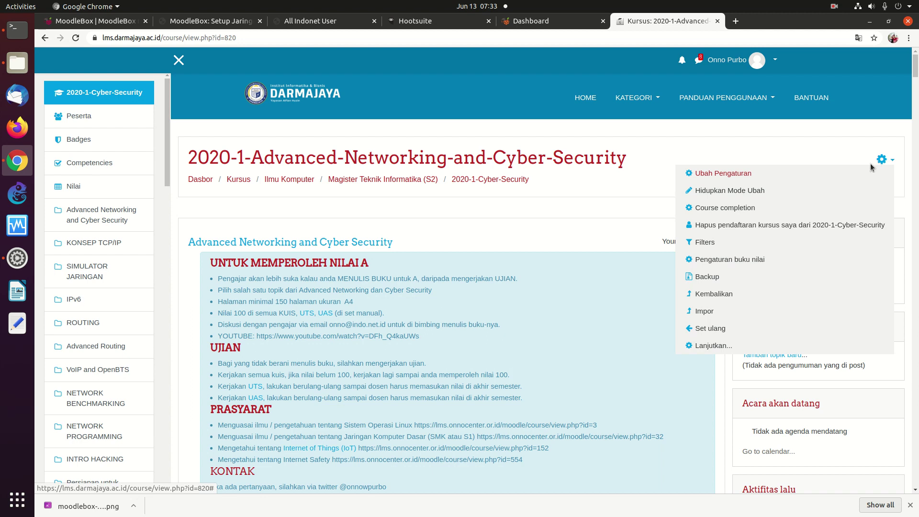
left_click(710, 278)
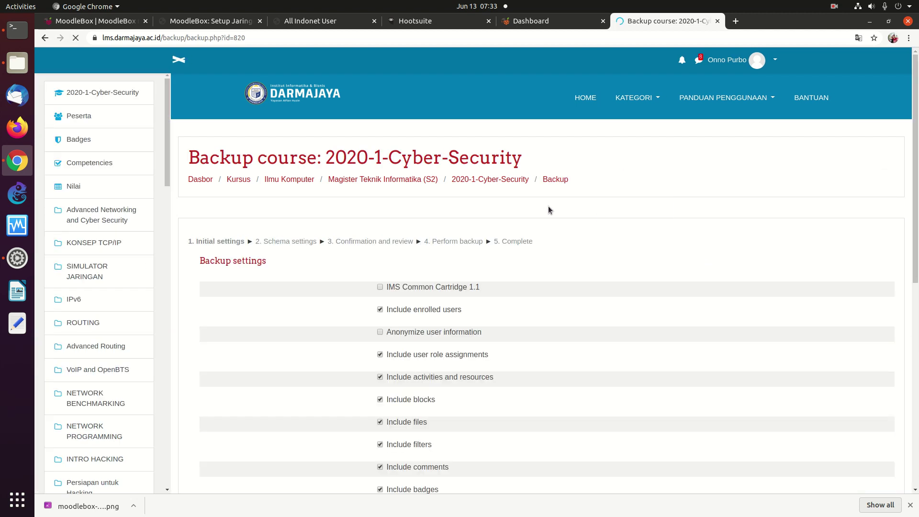
scroll(896, 212, "down", 4)
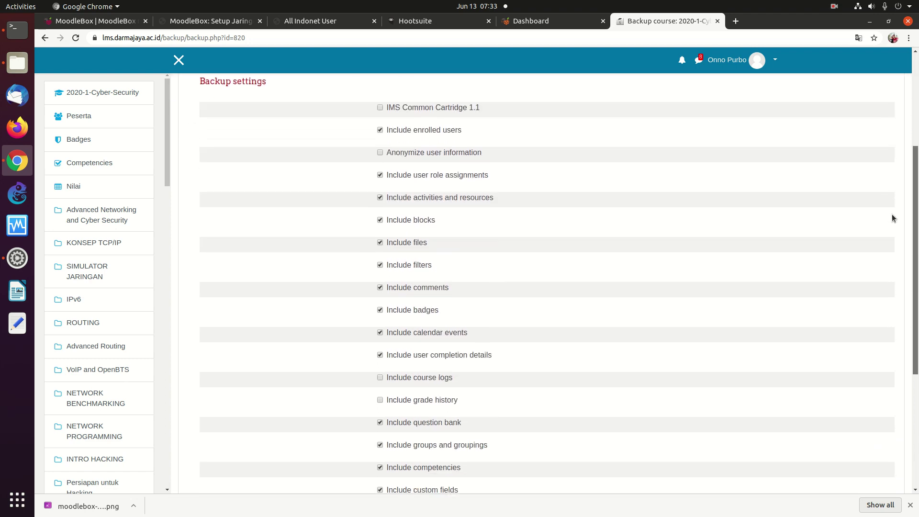
left_click(380, 123)
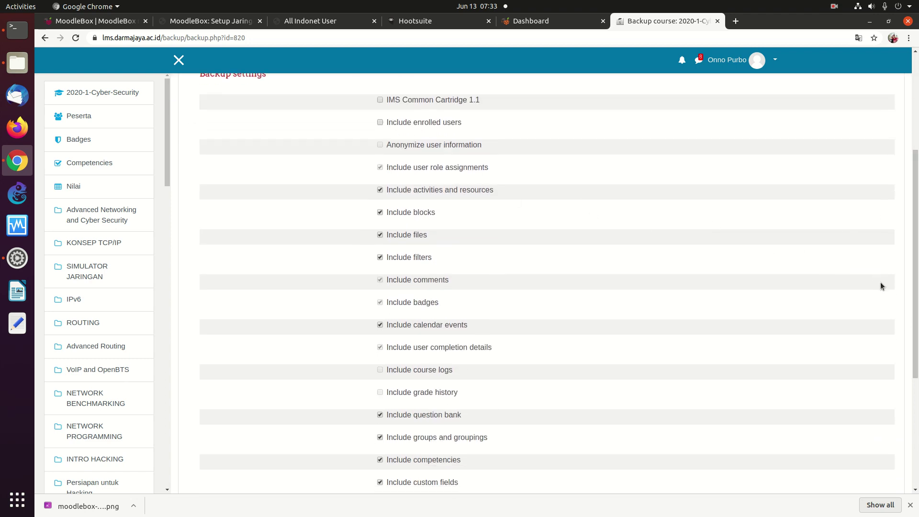
scroll(885, 325, "down", 4)
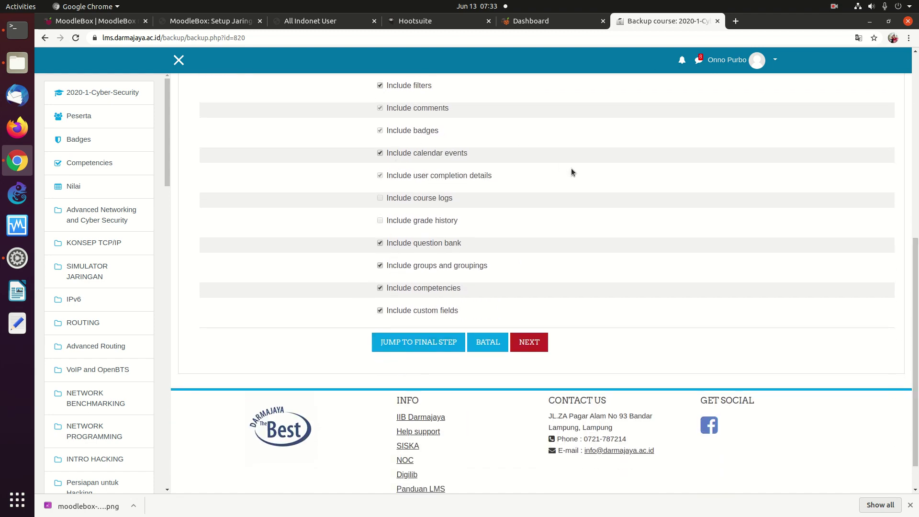
Step: Advance past the schema settings to the backup confirmation and review page
left_click(535, 341)
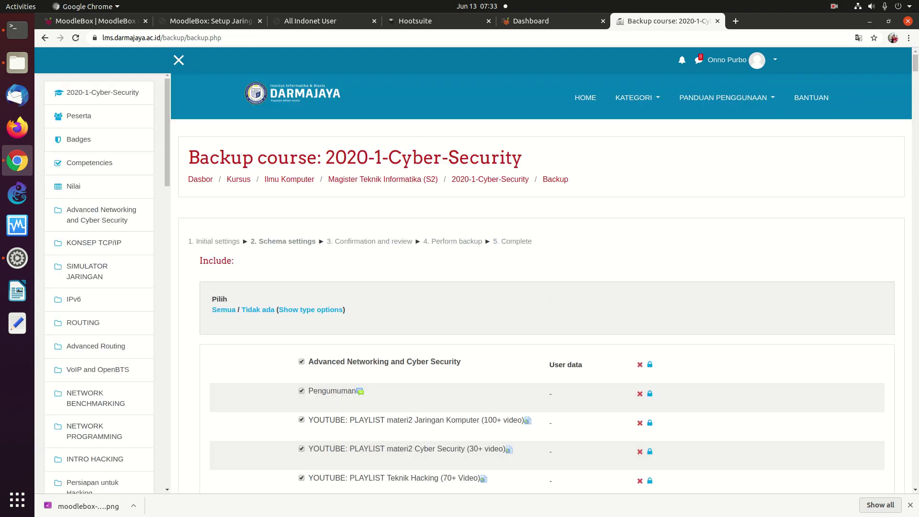
left_click_drag(915, 72, 825, 507)
left_click(493, 308)
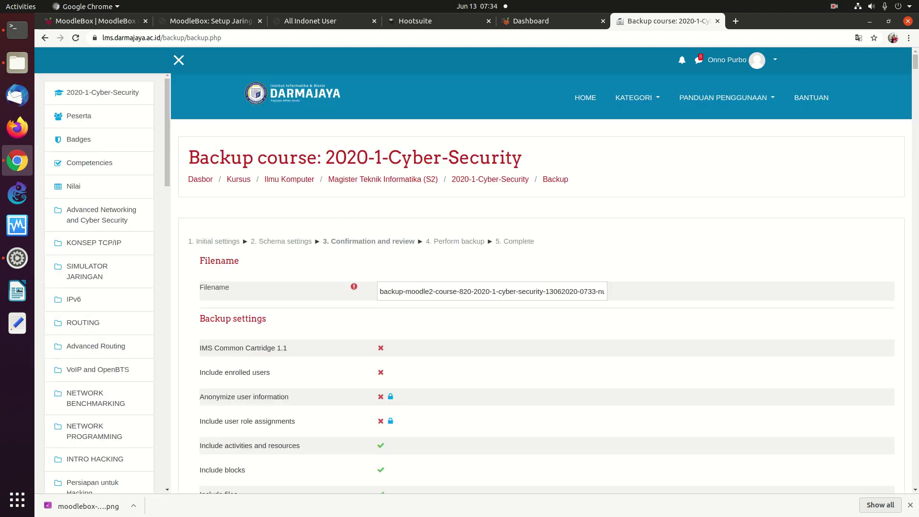
left_click_drag(915, 62, 850, 489)
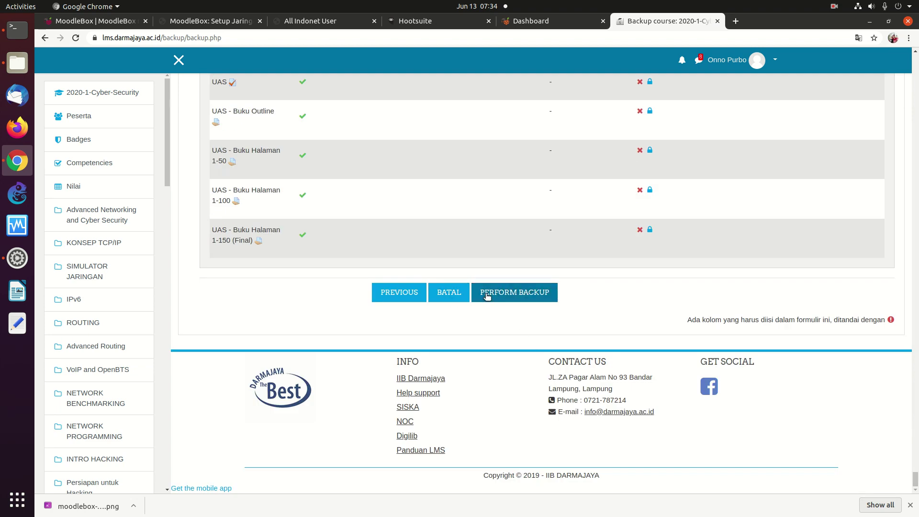
Step: Perform the 2020-1-Cyber-Security backup and wait until the backup file is created
left_click(484, 293)
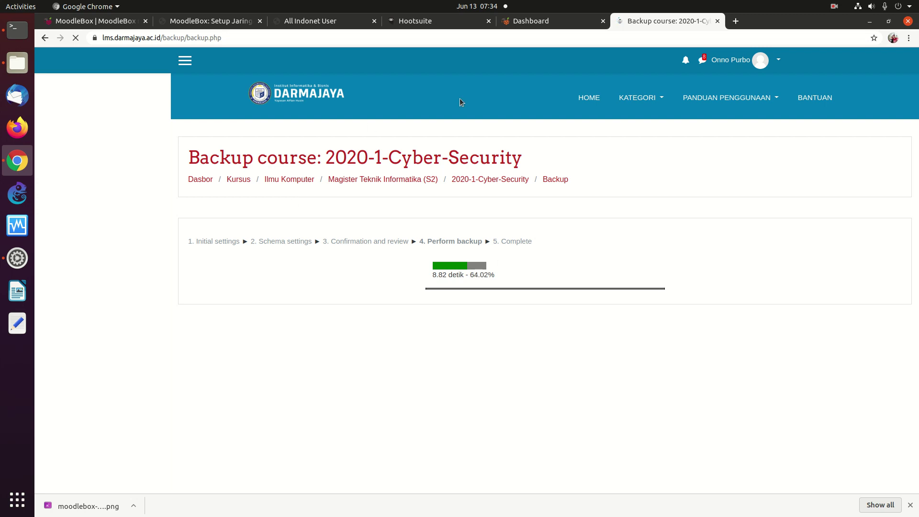
left_click(532, 23)
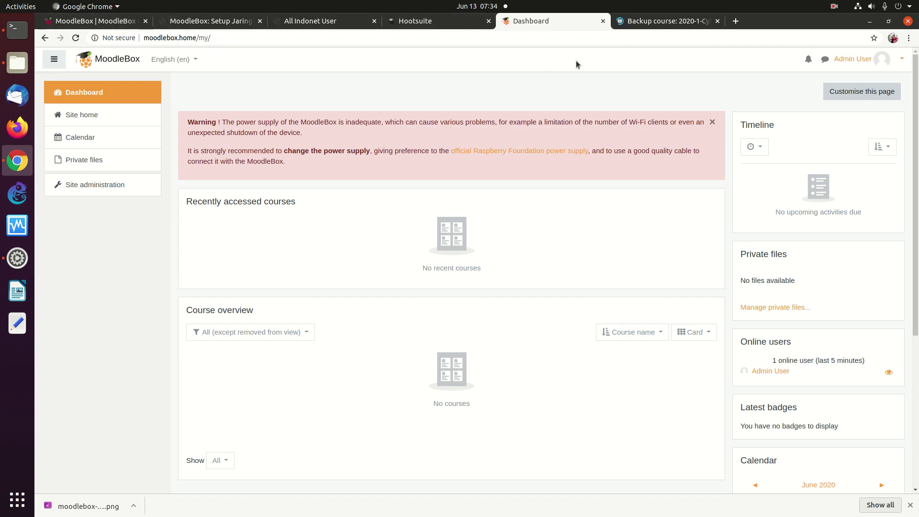
left_click(651, 22)
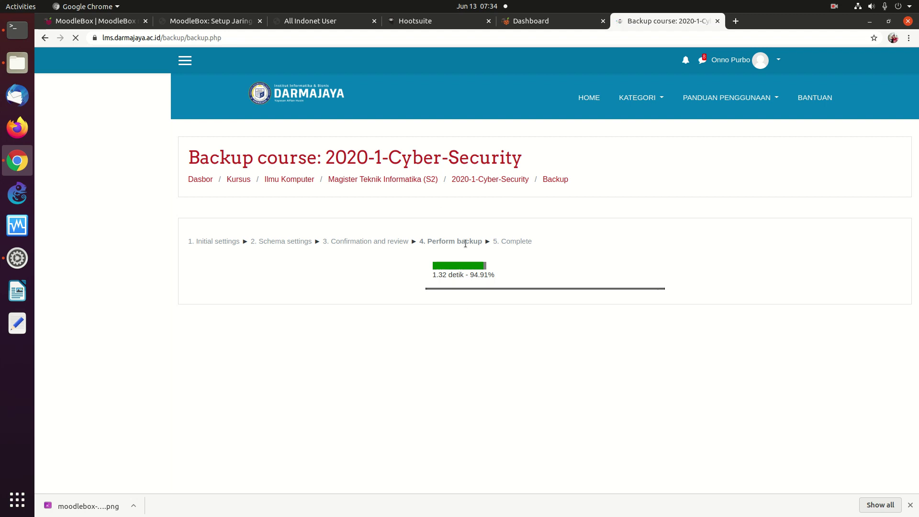
left_click(554, 21)
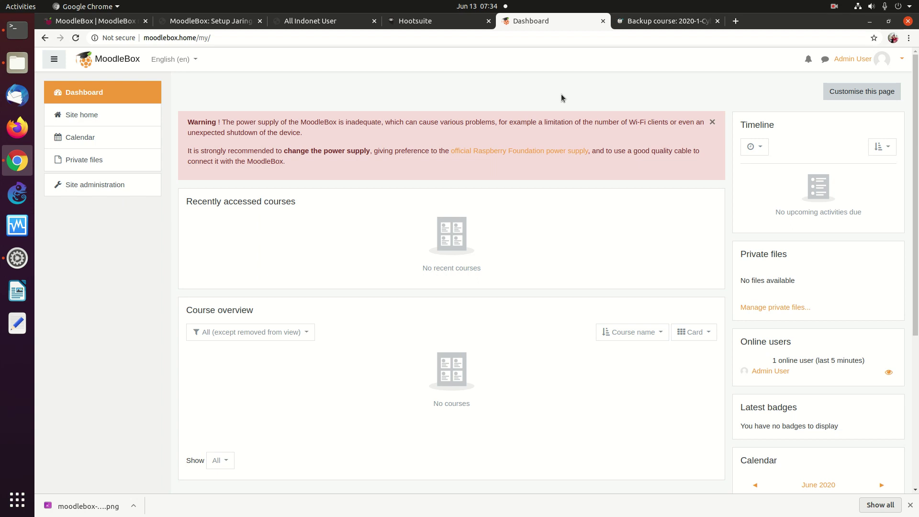
left_click(646, 21)
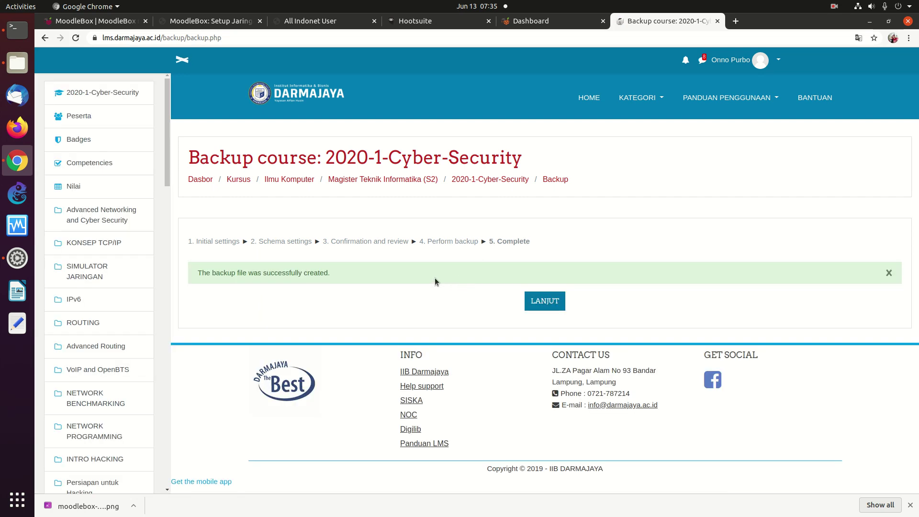
left_click(536, 301)
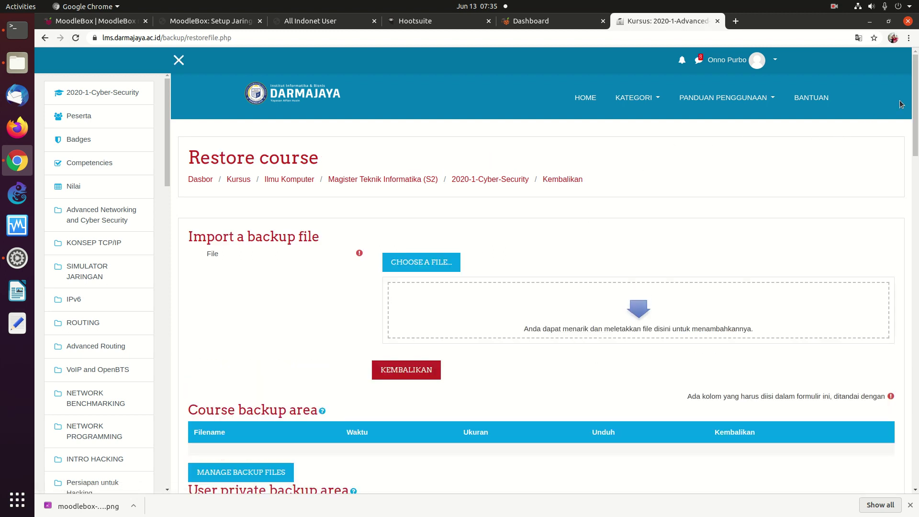
scroll(855, 123, "down", 6)
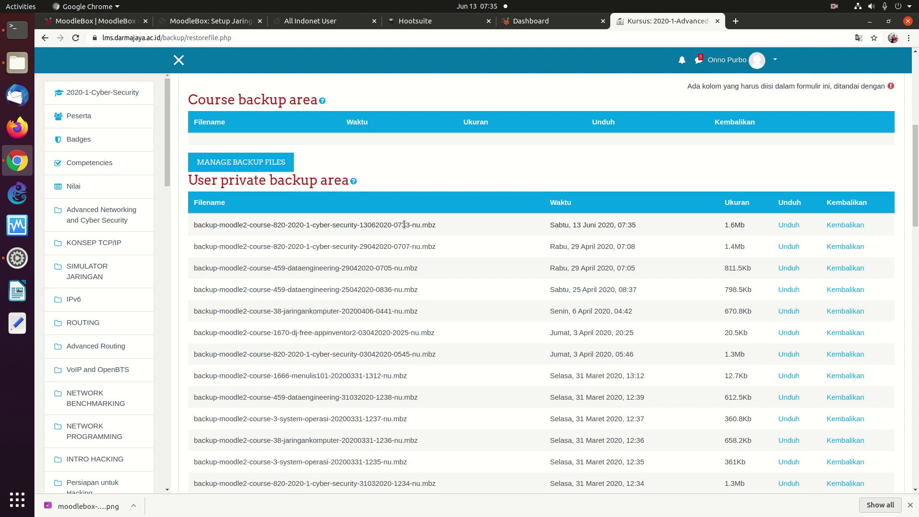
left_click(788, 224)
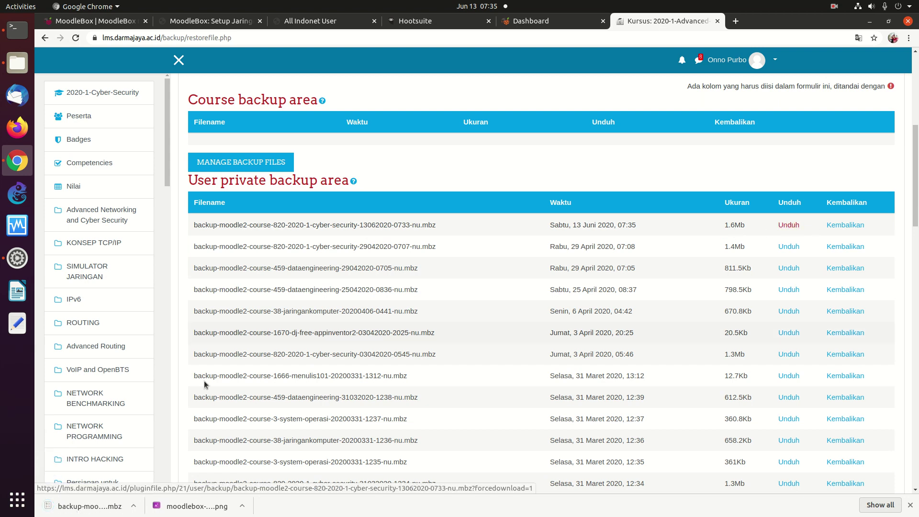
left_click(89, 507)
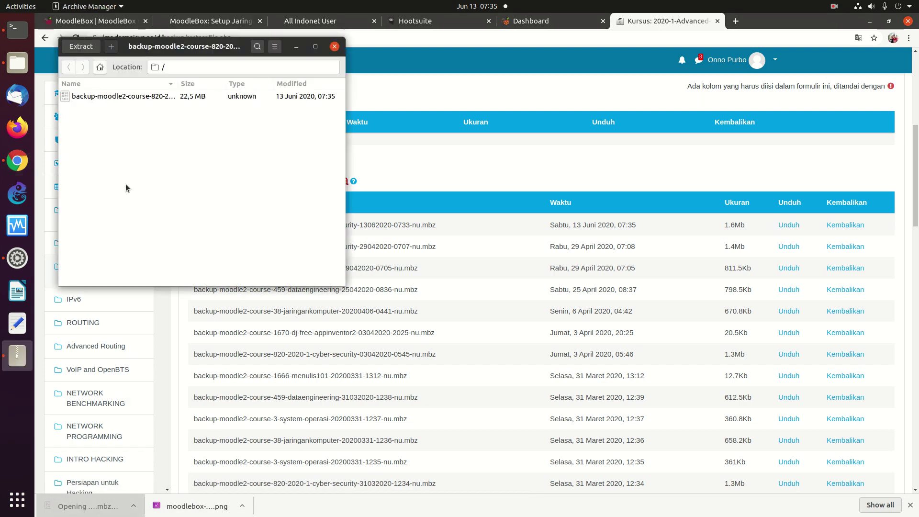
left_click(334, 48)
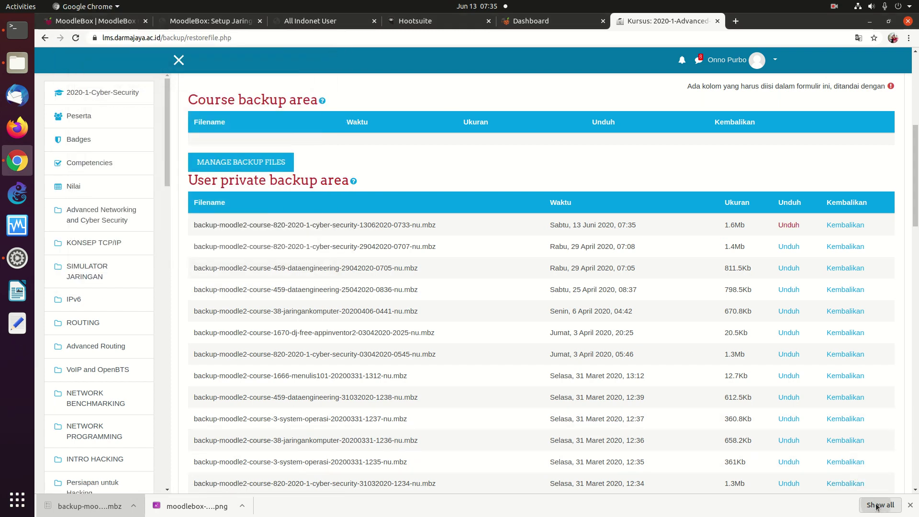
left_click(876, 506)
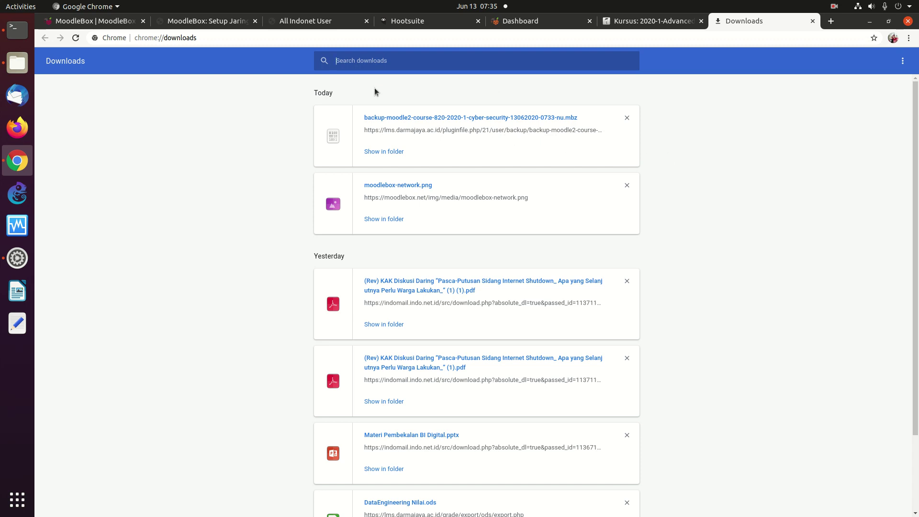
Step: Locate the downloaded .mbz in the Downloads folder, then close Files and return to MoodleBox
left_click(379, 151)
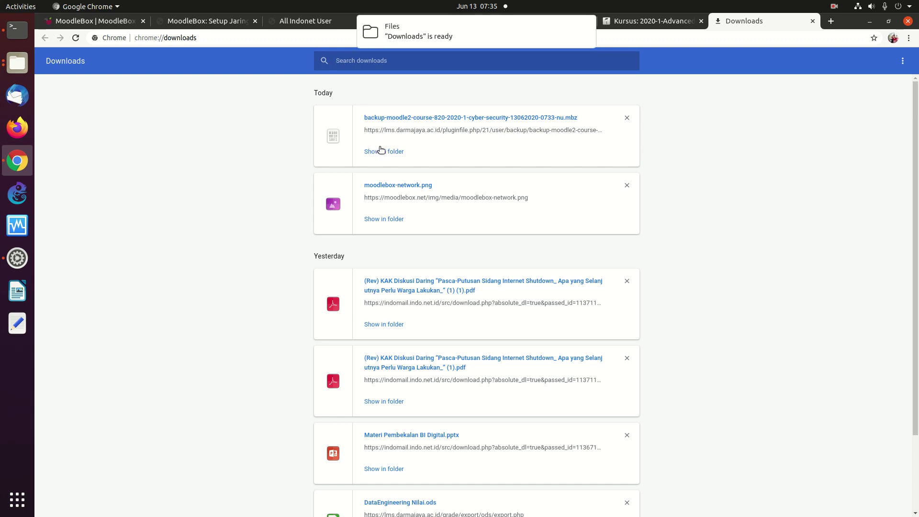
left_click(401, 39)
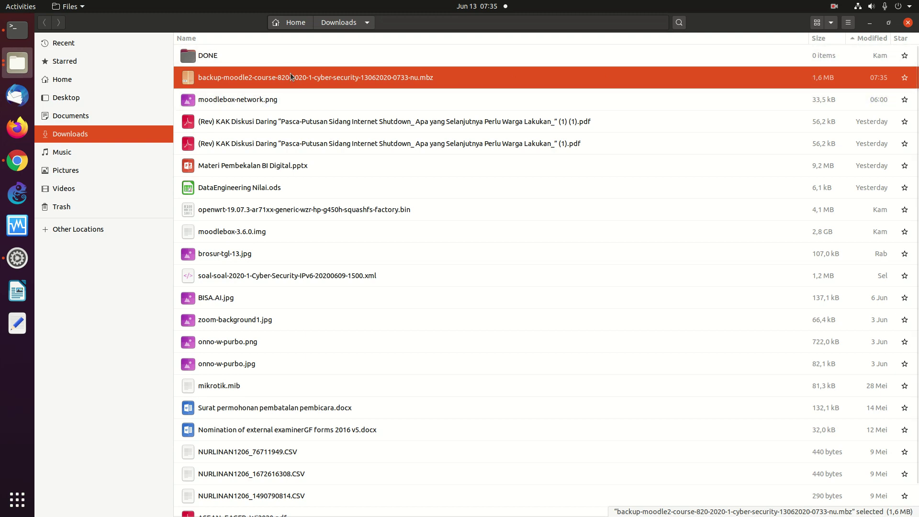
left_click(907, 23)
left_click(540, 23)
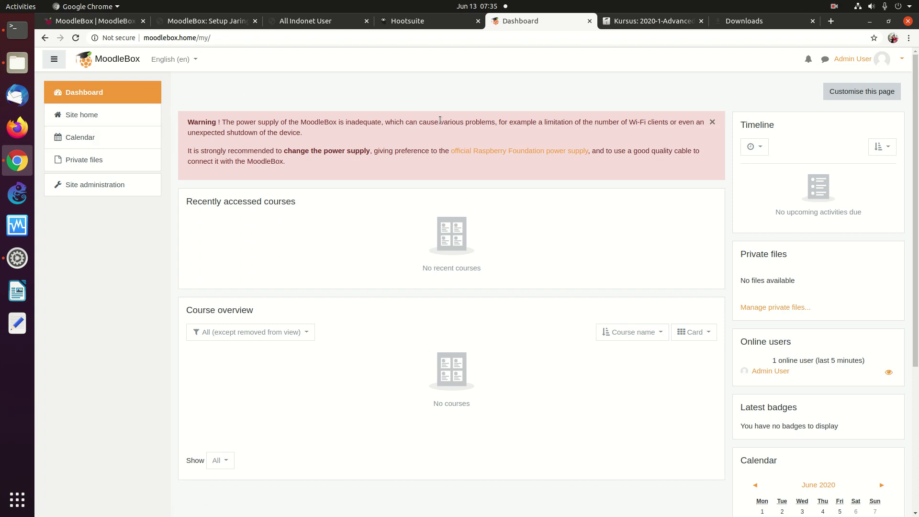
Step: Open MoodleBox Site administration at 150% zoom and go to Courses > Restore course
left_click(102, 186)
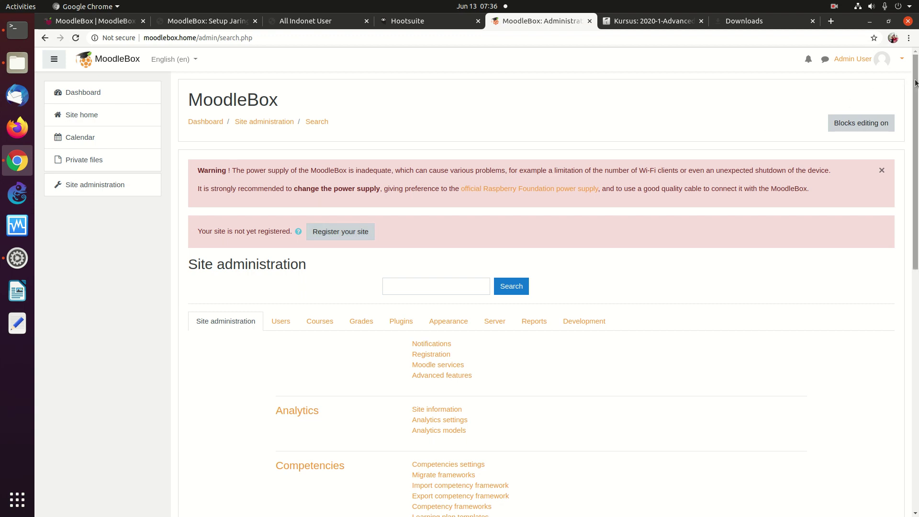
left_click_drag(915, 83, 904, 182)
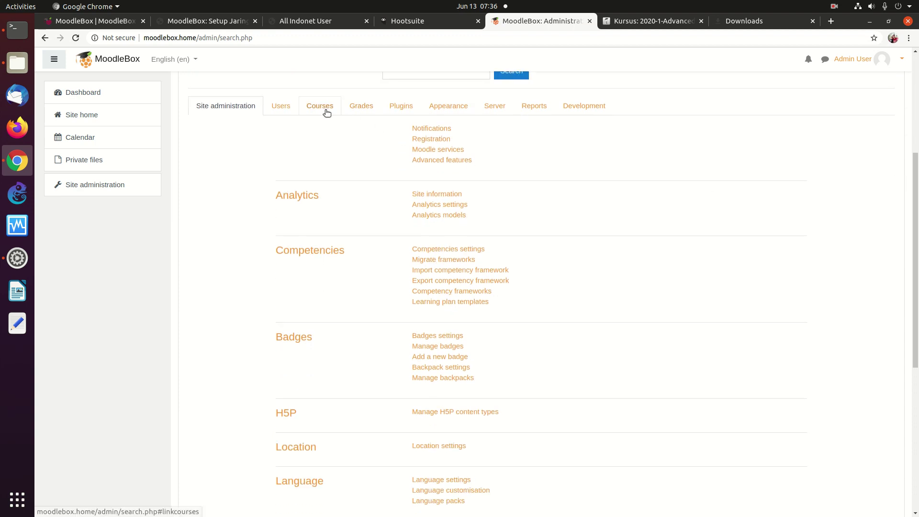
key("ctrl+plus")
key("ctrl+plus")
key("ctrl+plus")
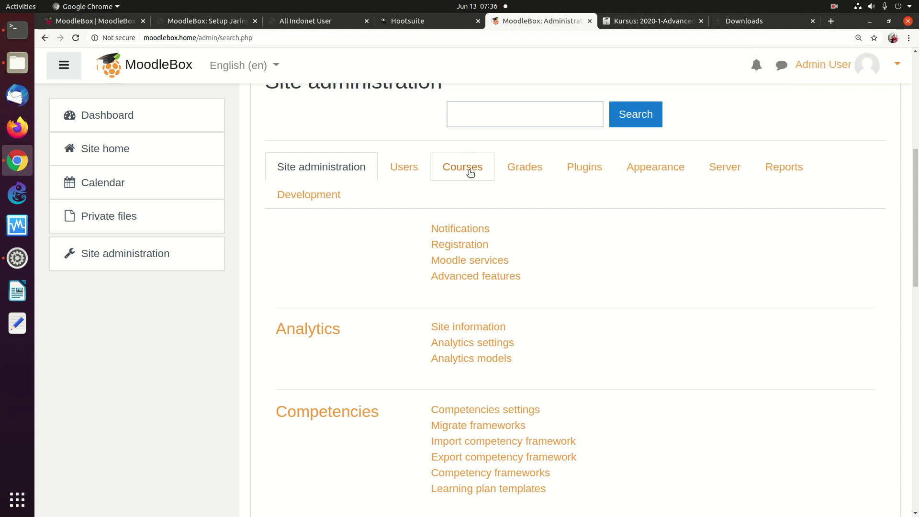
left_click(470, 170)
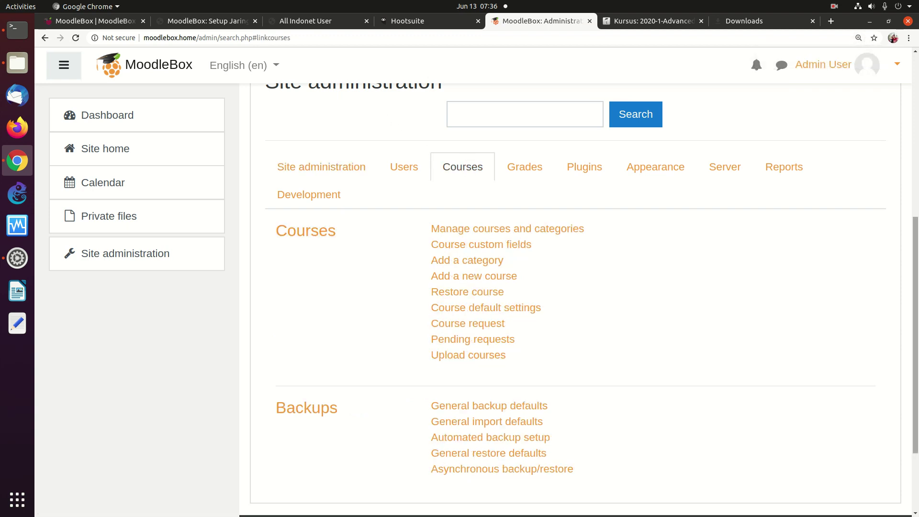
scroll(415, 211, "down", 2)
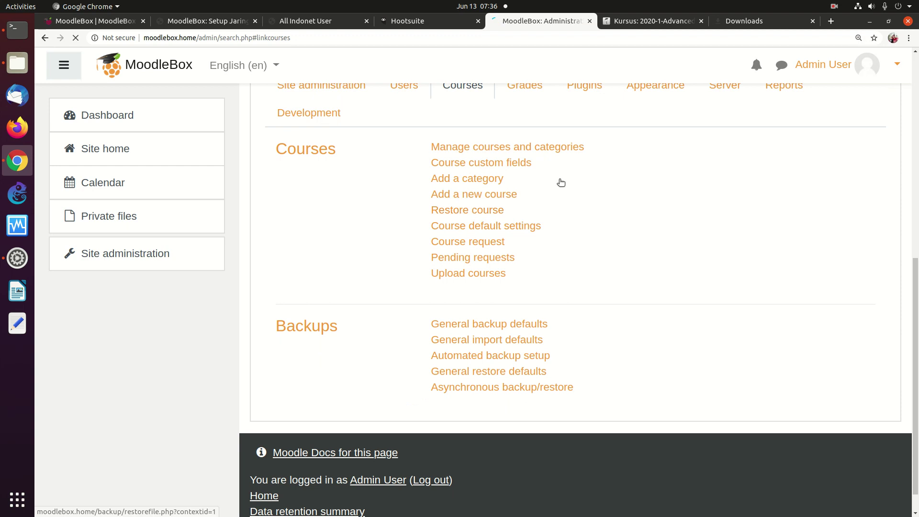
left_click(467, 210)
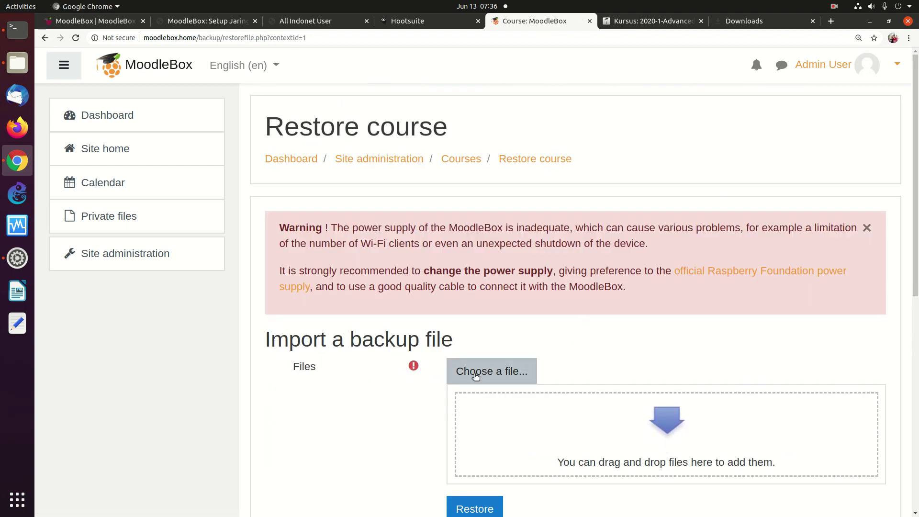
Step: Upload the cyber-security backup .mbz from Downloads into the restore form and start restoring it
left_click(480, 377)
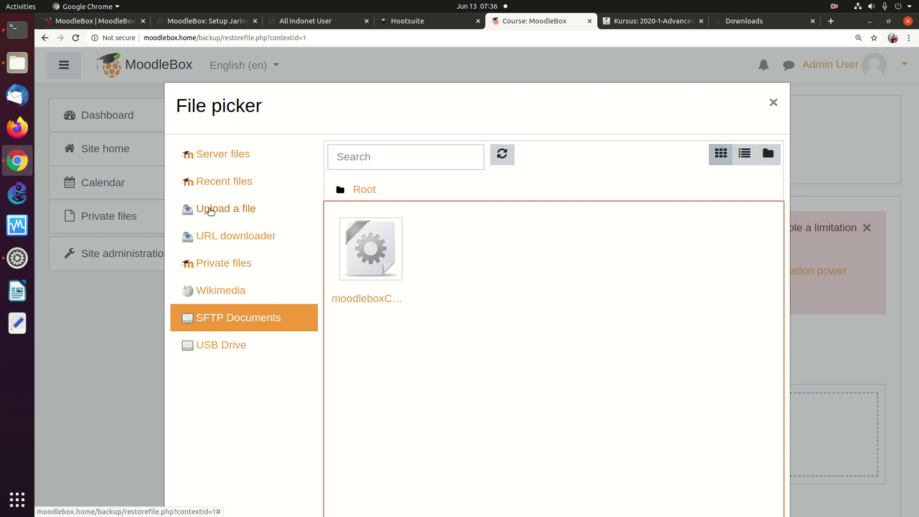
left_click(210, 213)
left_click(384, 246)
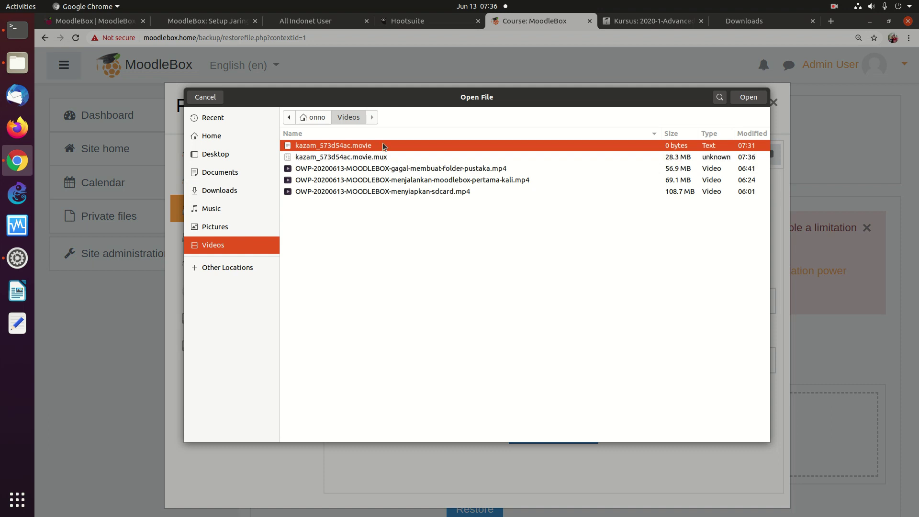
left_click(225, 196)
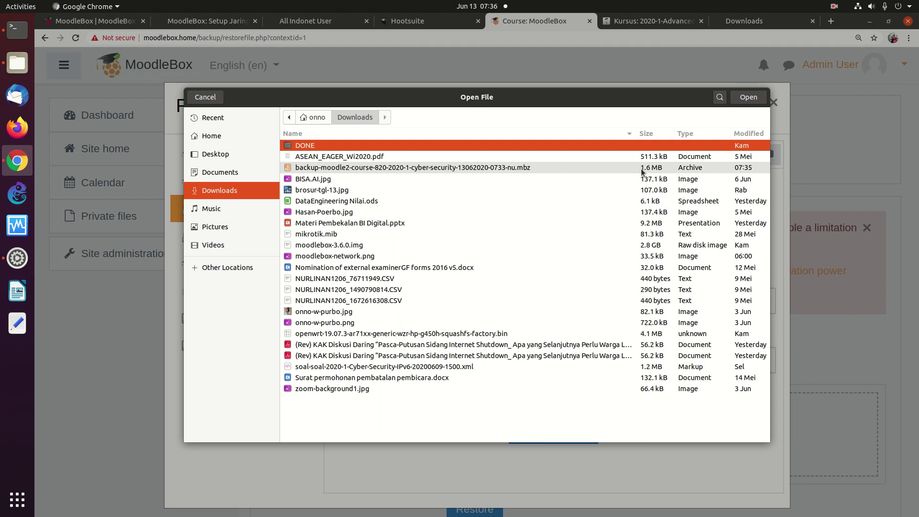
double_click(538, 168)
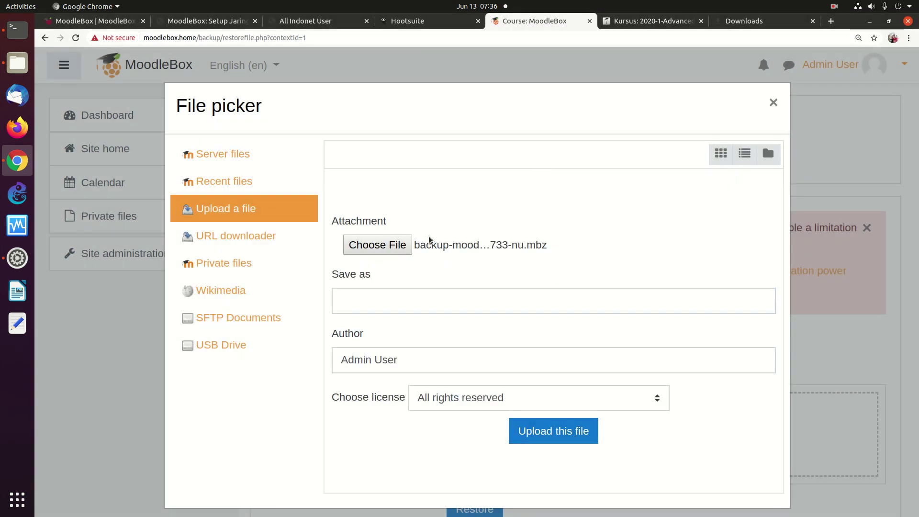
left_click(555, 432)
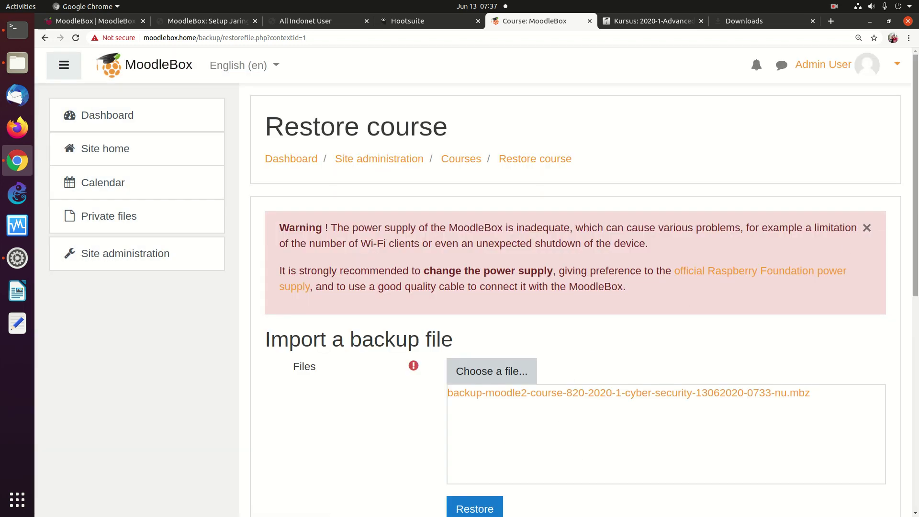
scroll(837, 270, "down", 5)
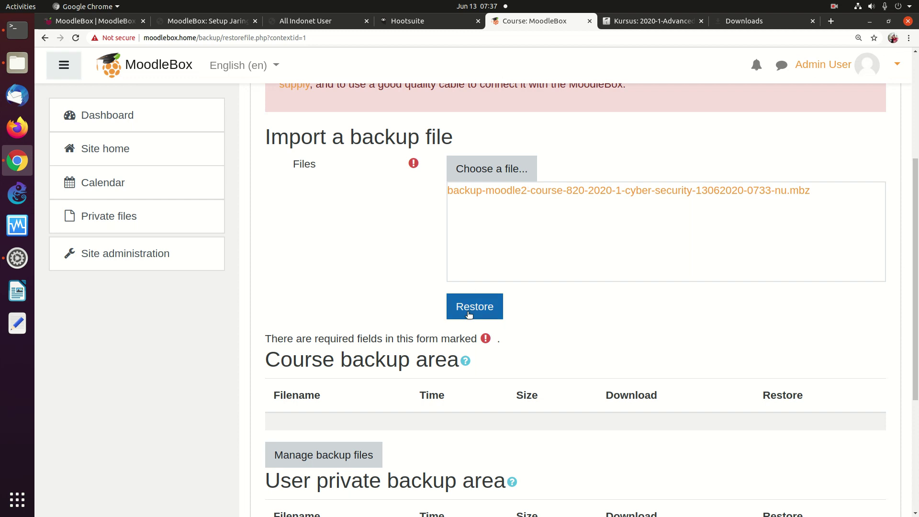
left_click(471, 312)
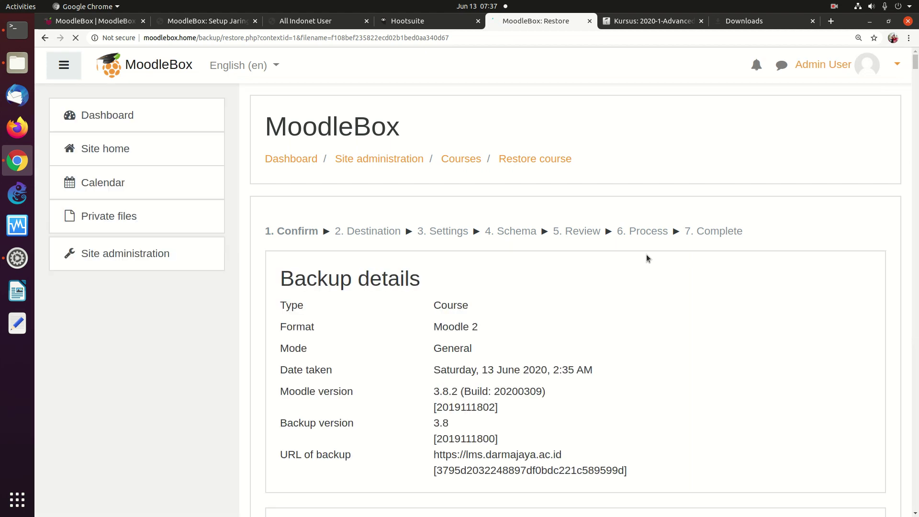
Step: Accept the backup details on the Confirm step and choose to restore as a new course
left_click_drag(916, 70, 810, 391)
left_click(854, 364)
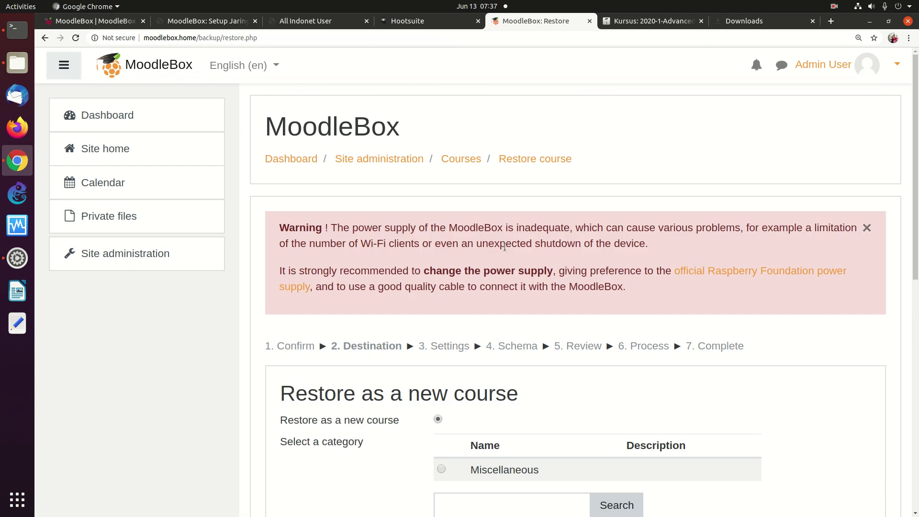
left_click_drag(916, 98, 897, 179)
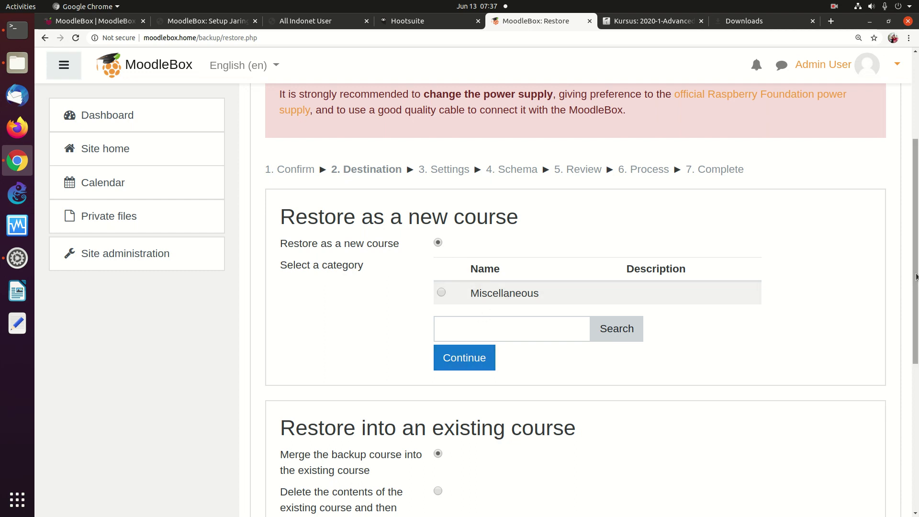
scroll(893, 366, "down", 5)
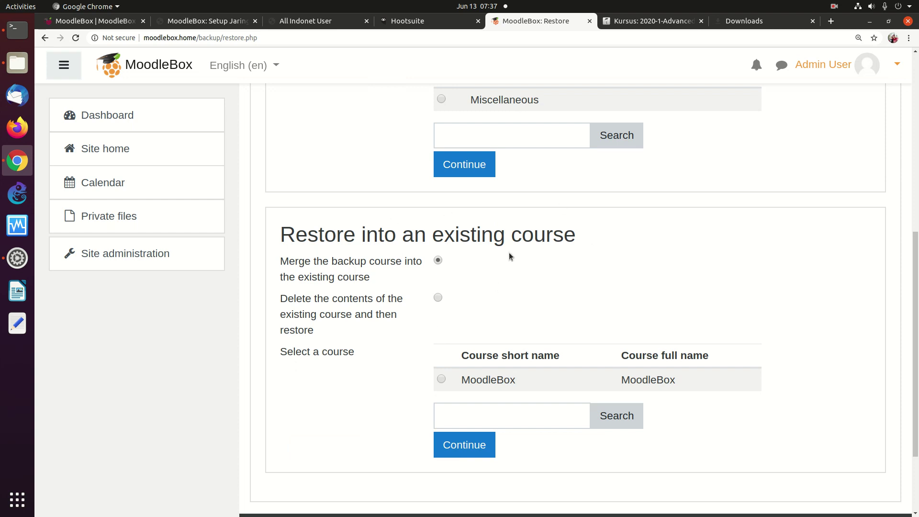
scroll(914, 311, "up", 5)
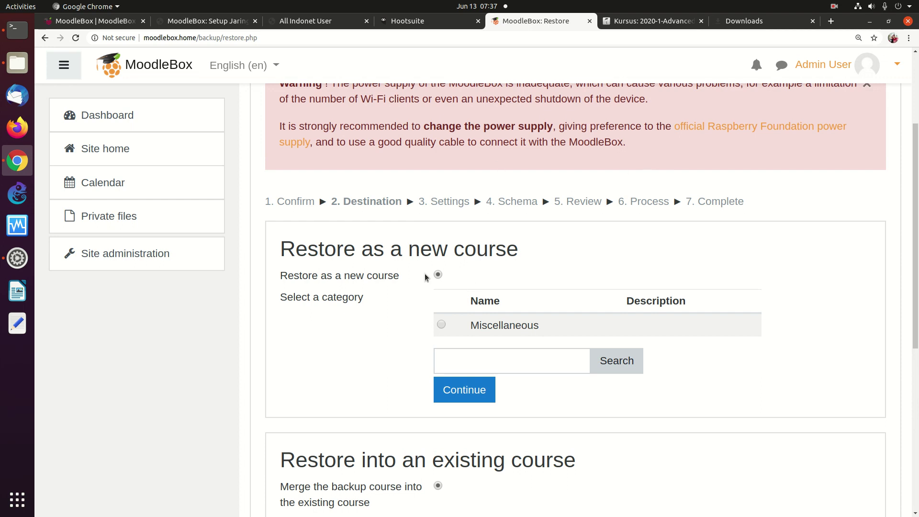
left_click(477, 385)
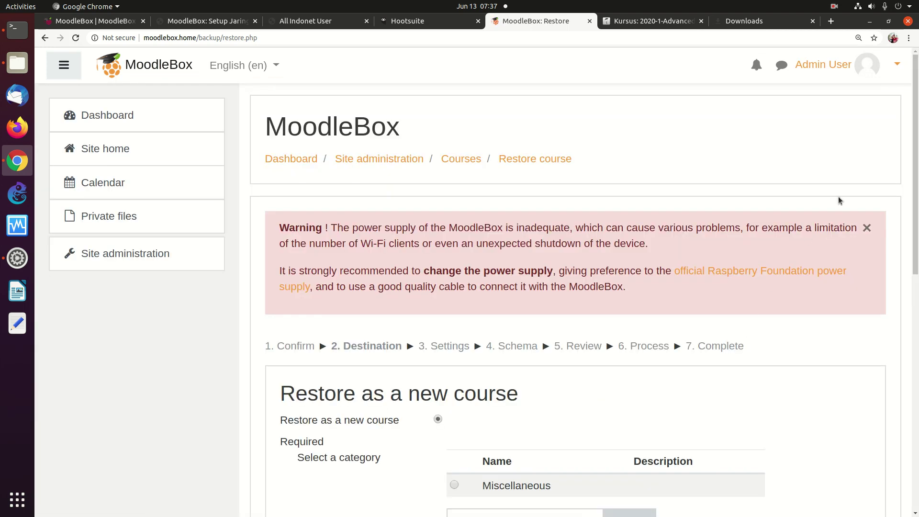
left_click_drag(915, 143, 907, 255)
scroll(907, 256, "up", 4)
scroll(899, 268, "down", 7)
scroll(878, 339, "down", 2)
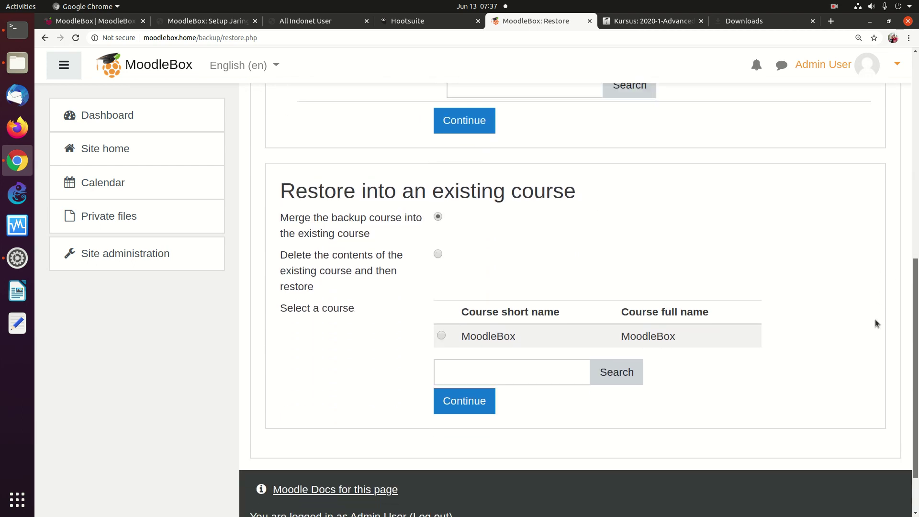
scroll(878, 297, "up", 4)
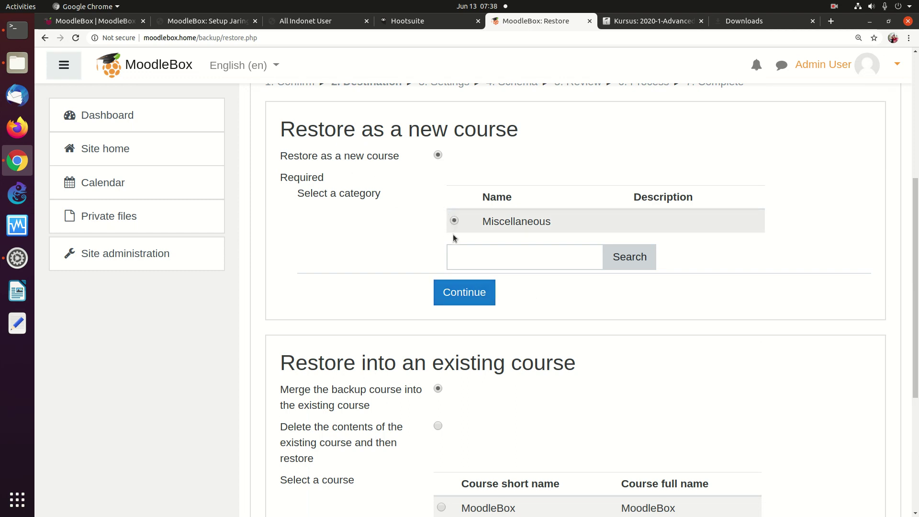
Step: Restore as a new course in Miscellaneous and accept the default restore settings
left_click(463, 293)
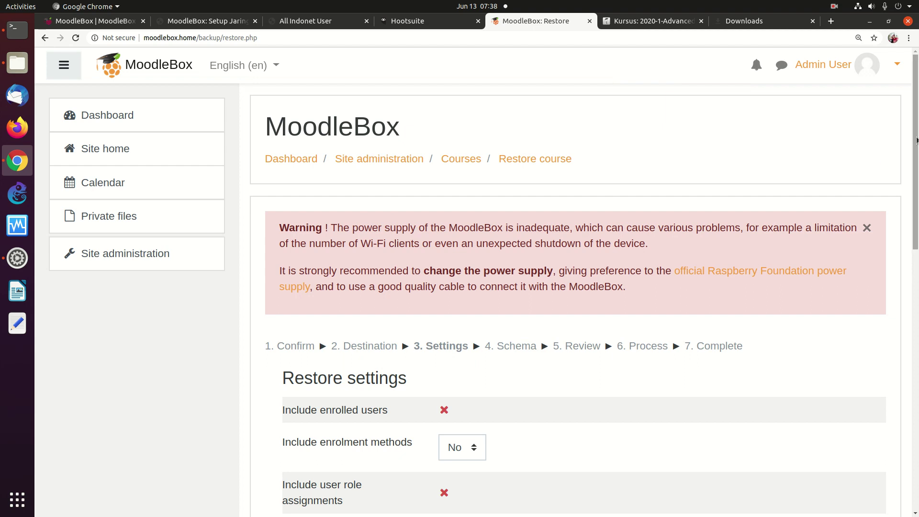
scroll(906, 146, "down", 5)
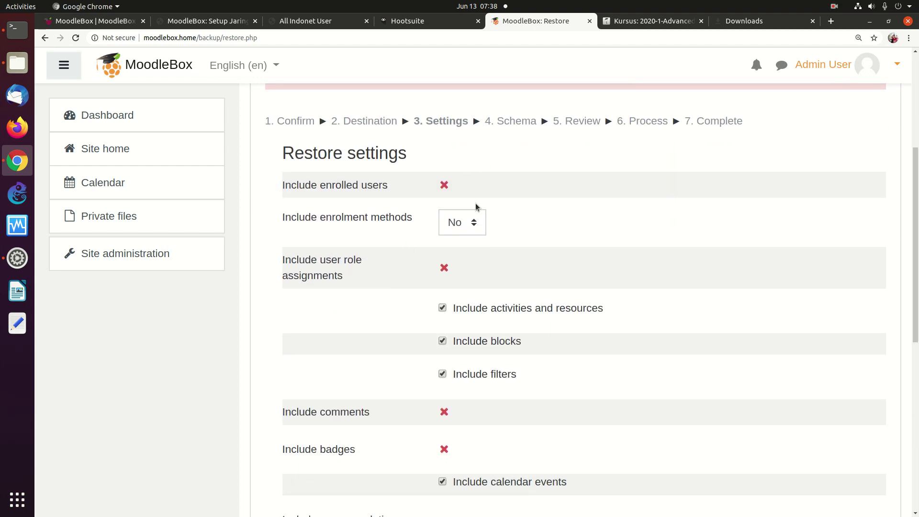
scroll(906, 342, "down", 4)
scroll(907, 342, "down", 5)
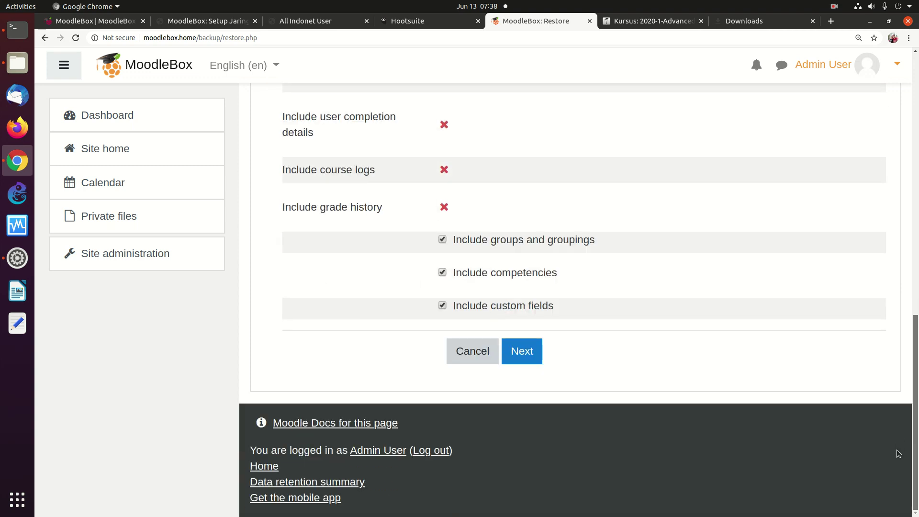
left_click(521, 351)
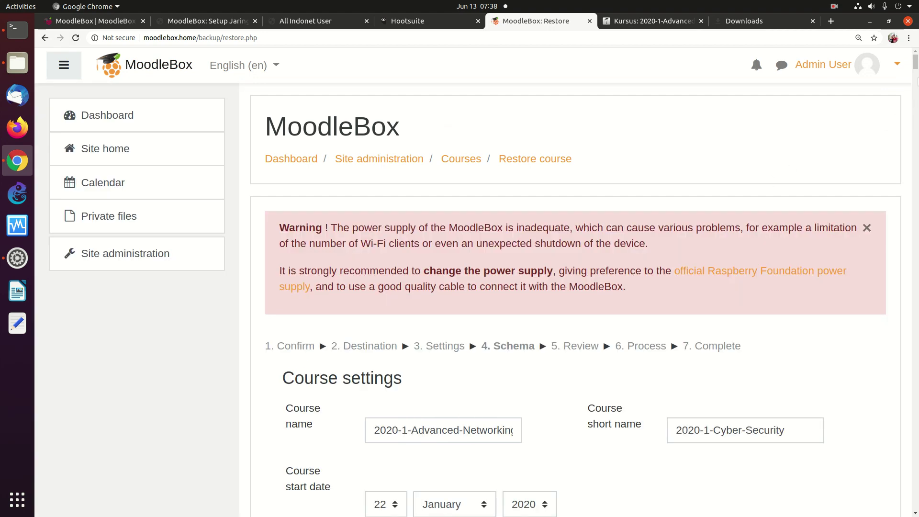
Step: Accept the course schema with short name 2020-1-Cyber-Security and perform the restore
scroll(574, 297, "down", 10)
scroll(574, 297, "up", 7)
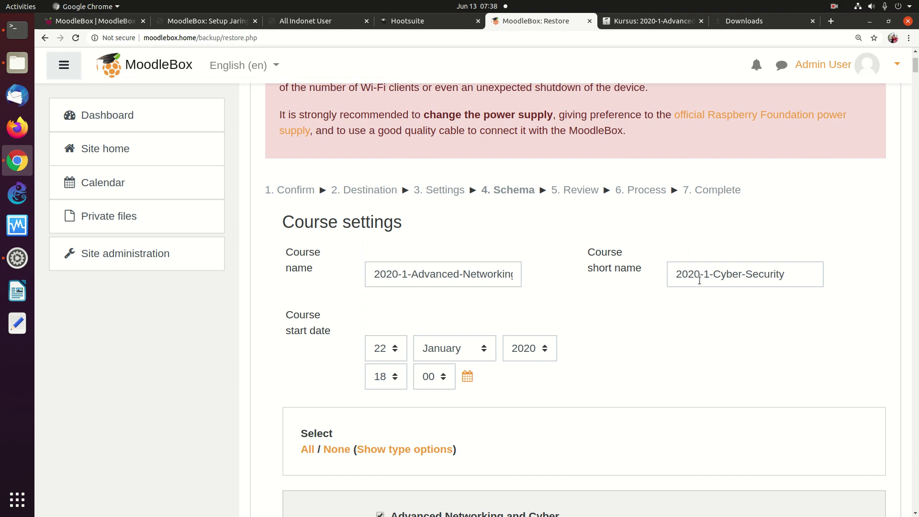
left_click_drag(914, 67, 914, 502)
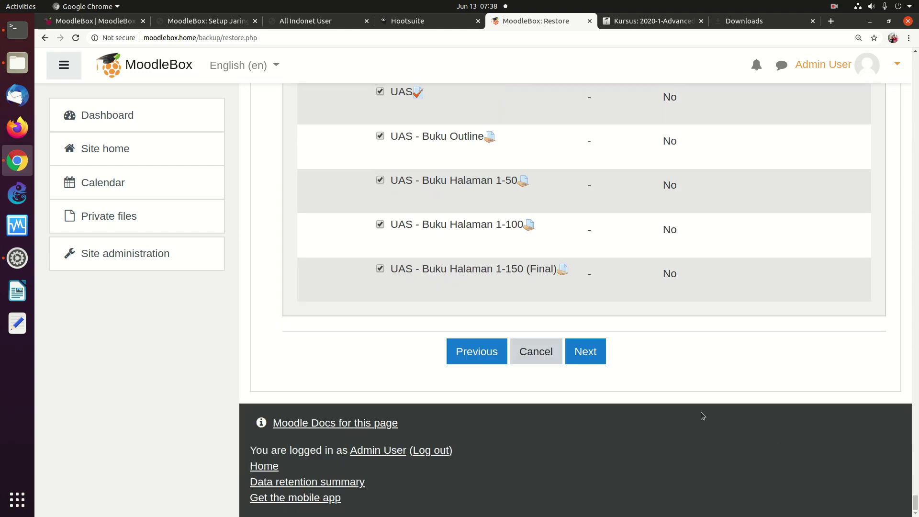
left_click(585, 350)
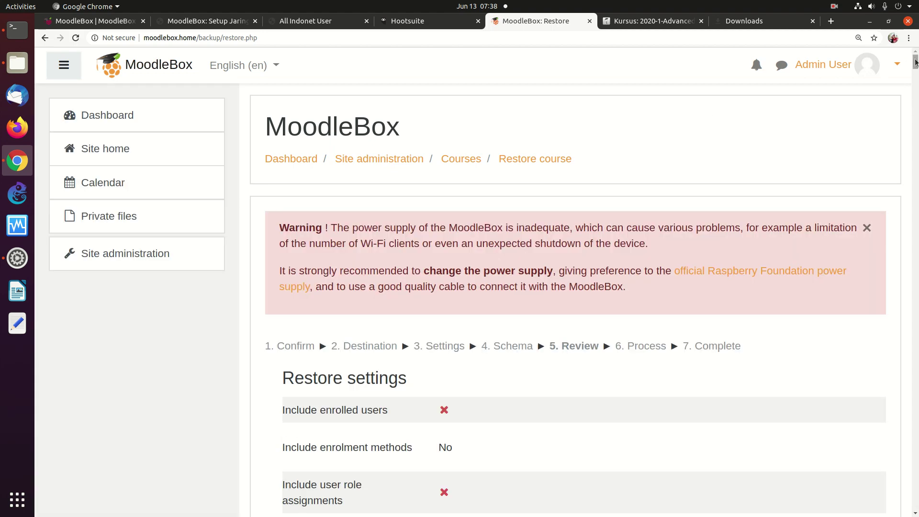
left_click_drag(915, 61, 848, 506)
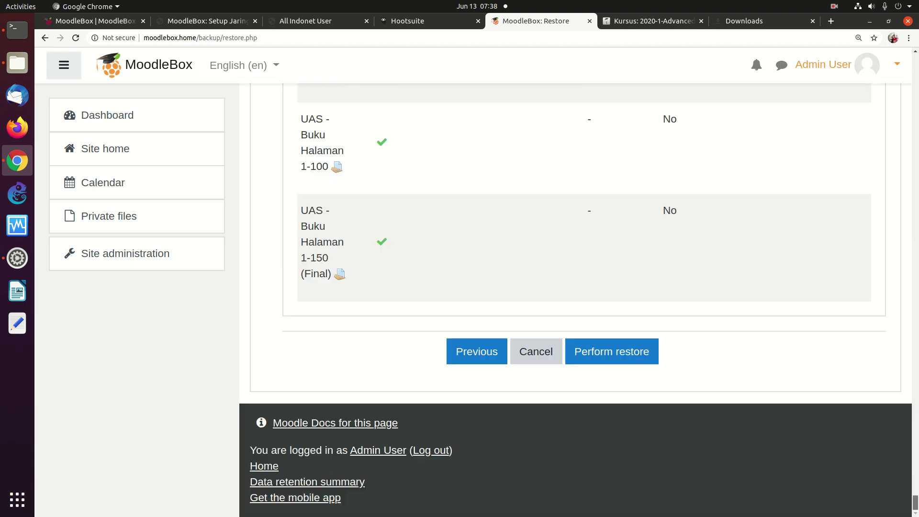
left_click(612, 352)
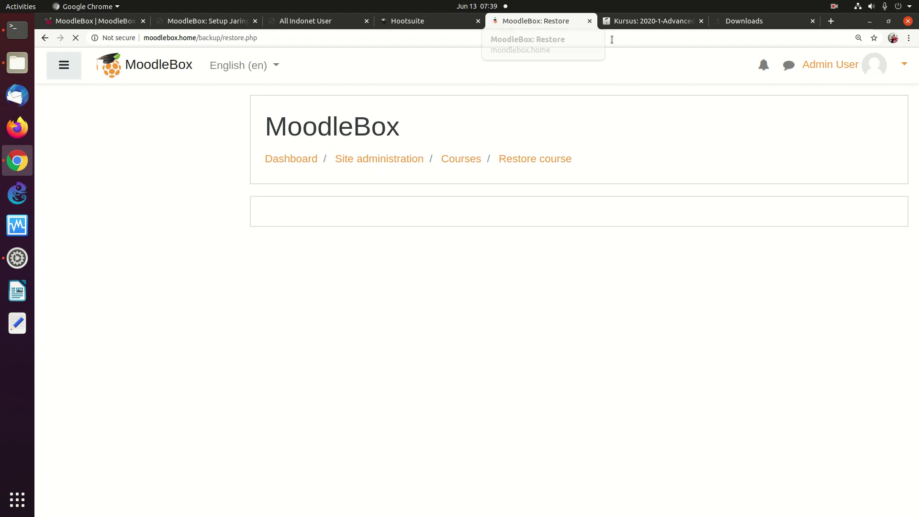
Step: Keep the backup's student role mapped to Student and continue the restore into processing
left_click(833, 8)
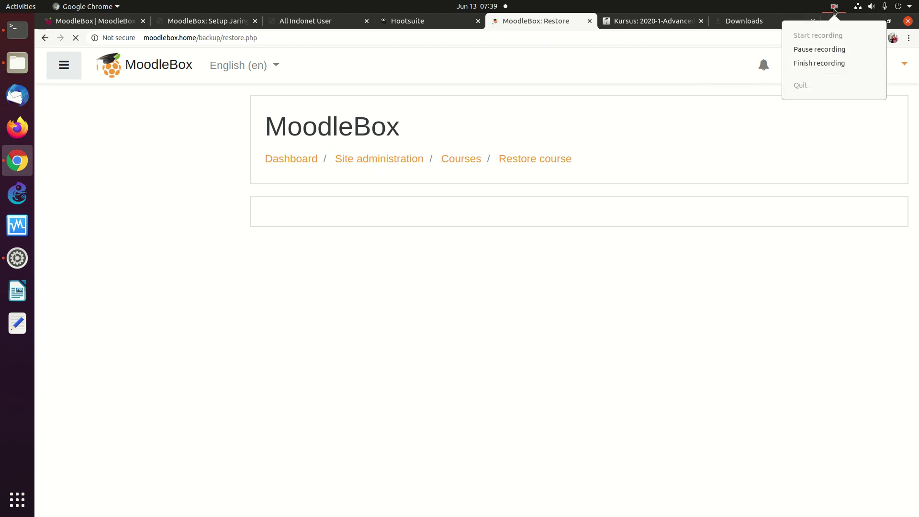
left_click(819, 49)
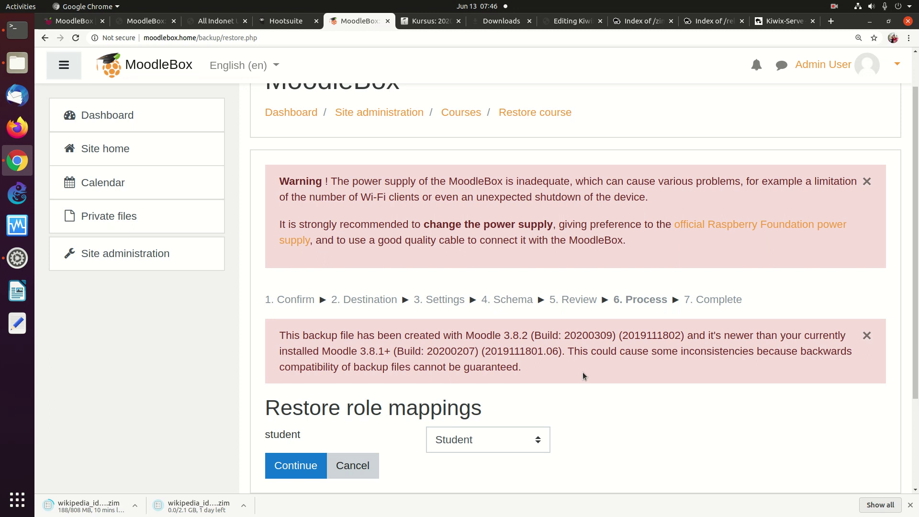
scroll(905, 361, "down", 3)
scroll(905, 361, "down", 1)
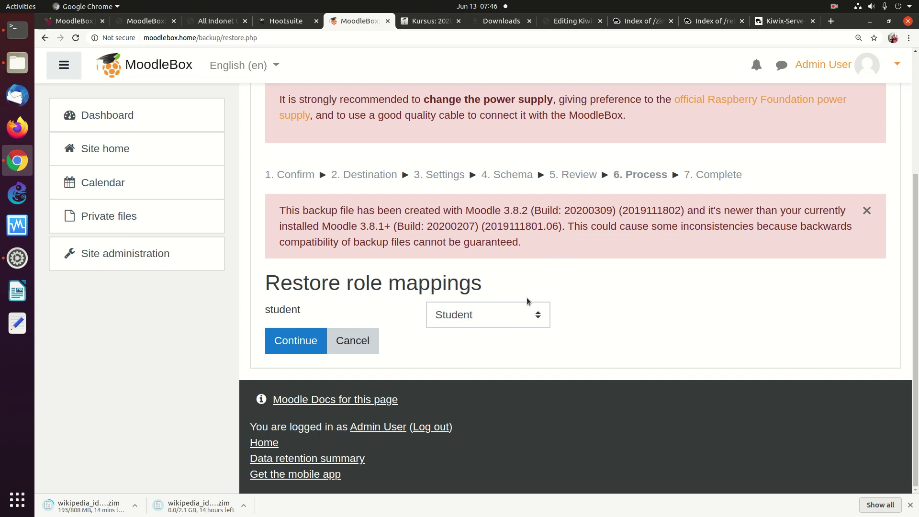
left_click(287, 335)
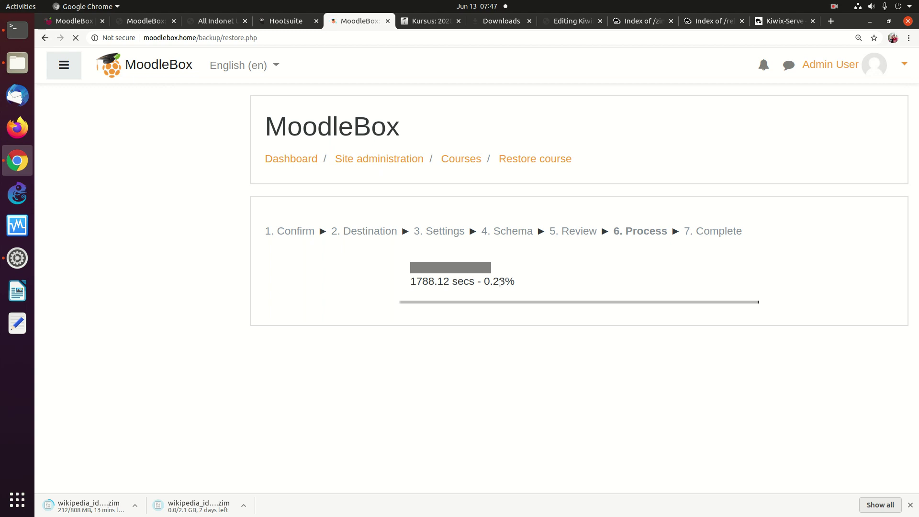
Step: Pause the recording, reload and resubmit the stalled restore form, then bring Terminal forward
left_click(833, 6)
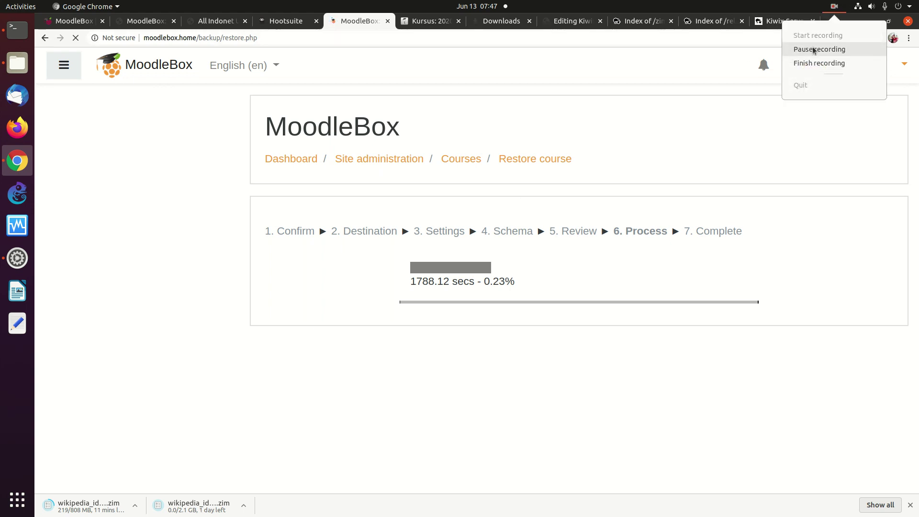
left_click(812, 47)
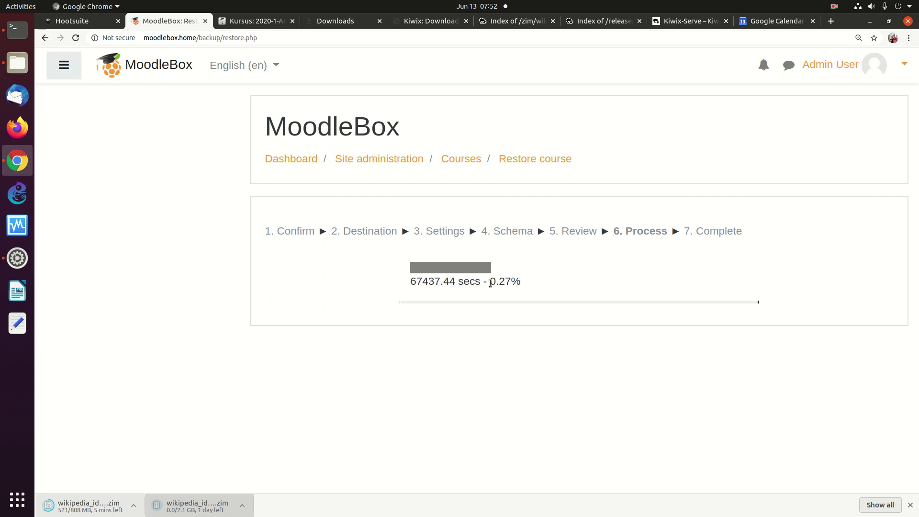
left_click(76, 38)
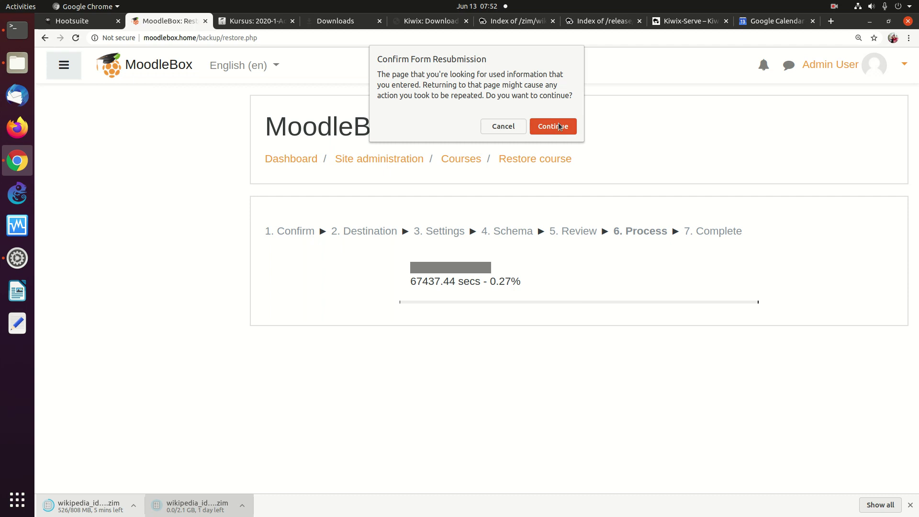
left_click(558, 126)
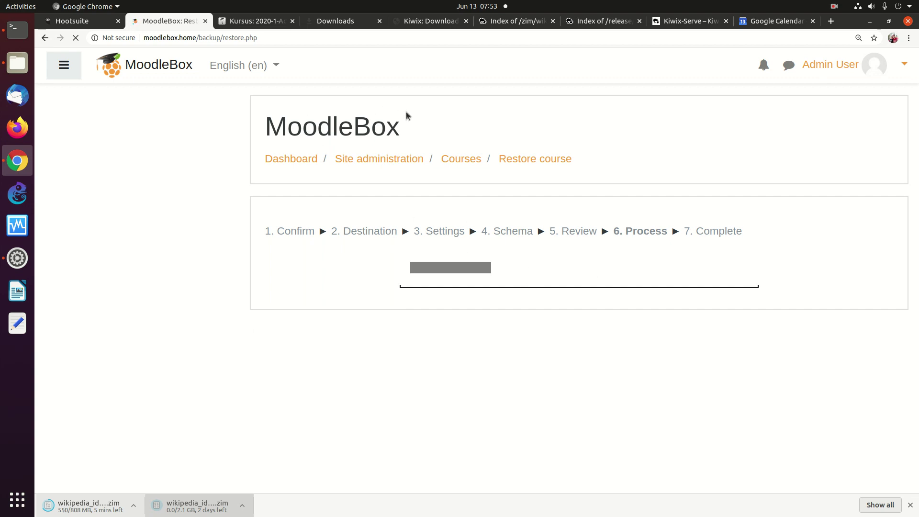
left_click(18, 30)
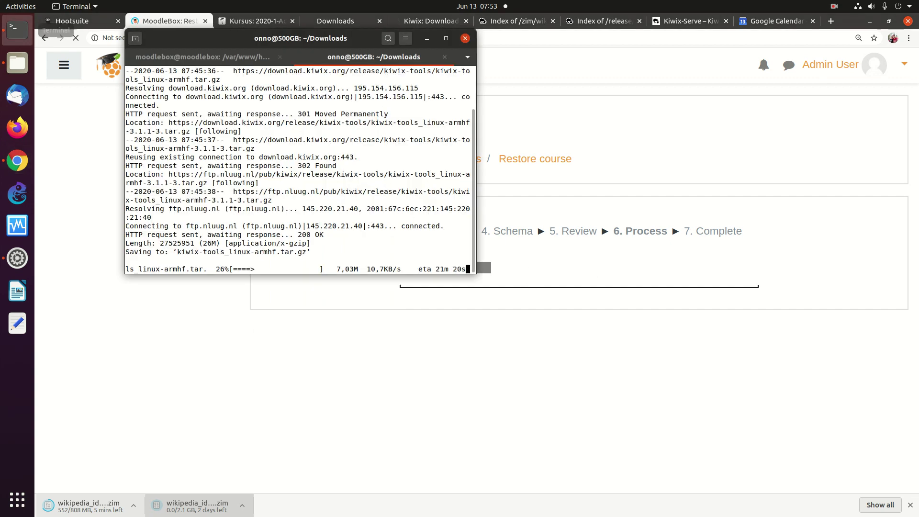
Step: Run reboot in the MoodleBox shell session, then return to the Chrome window
left_click(187, 57)
key("Return")
key("Return")
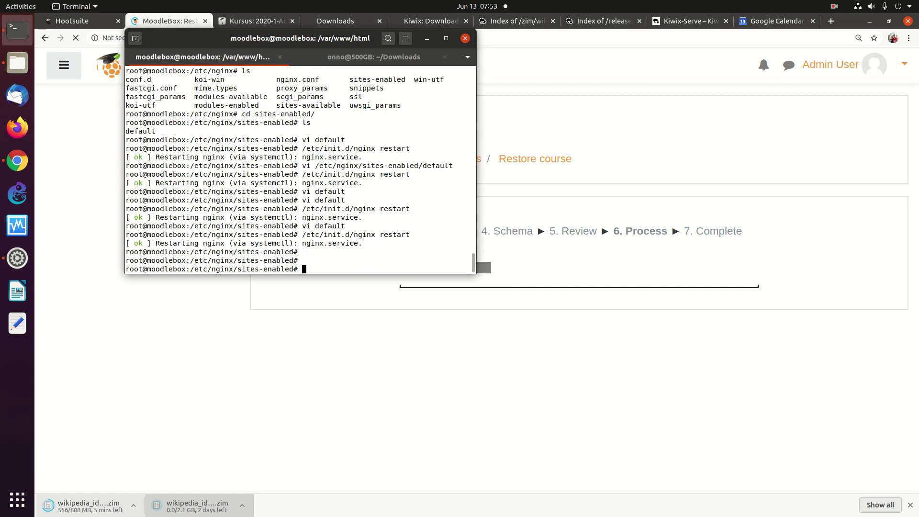
key("Return")
key("Return")
key("Return")
type("reboot")
key("Return")
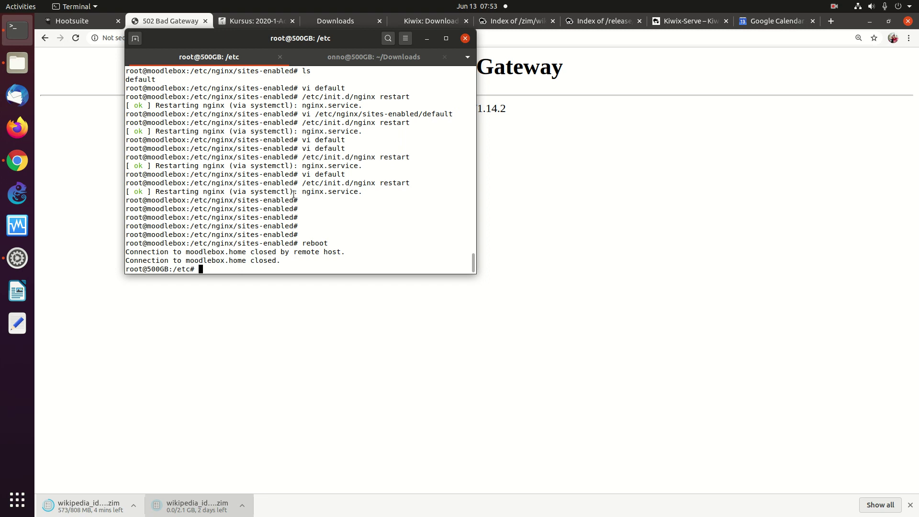
left_click(640, 129)
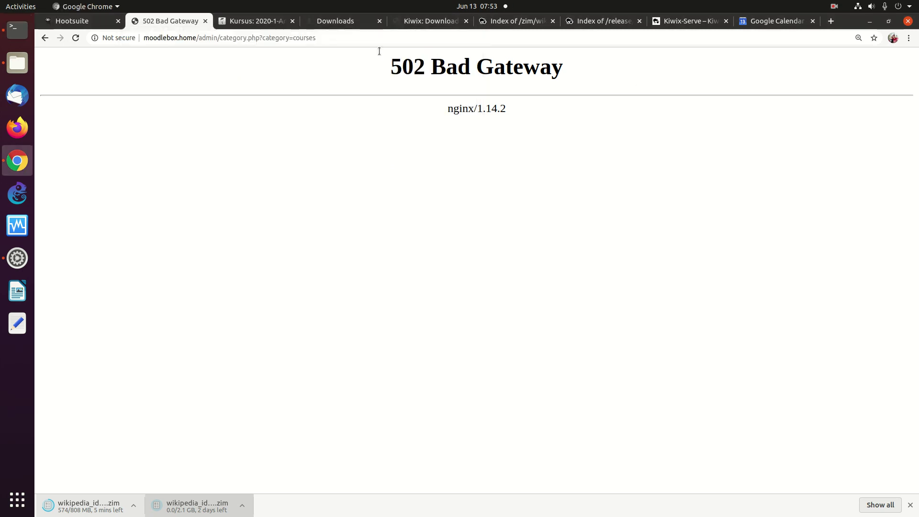
Step: Open the 2020-1-Cyber-Security course and start a backup from its actions menu
left_click(247, 25)
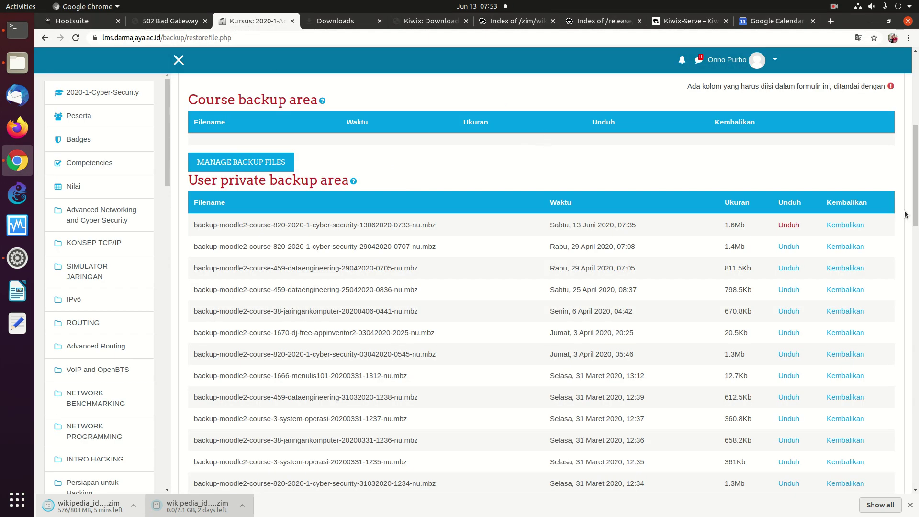
scroll(756, 246, "up", 1)
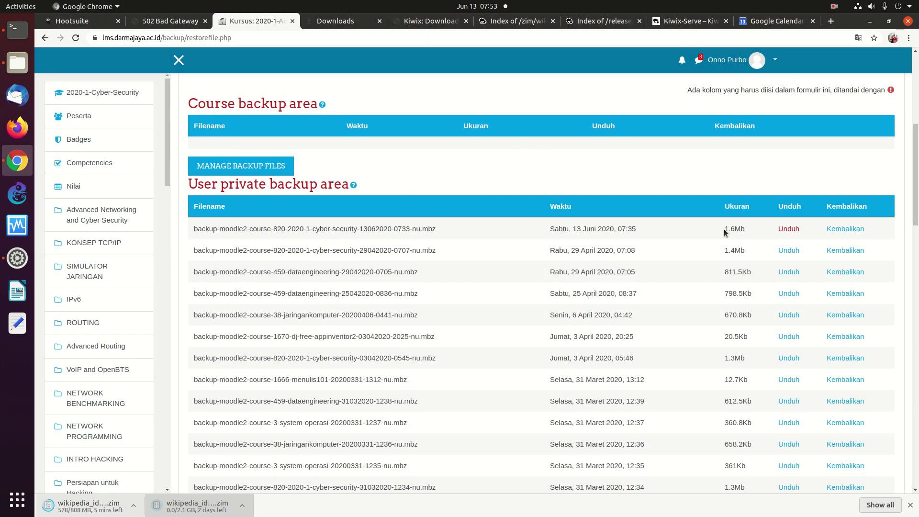
left_click_drag(915, 212, 915, 136)
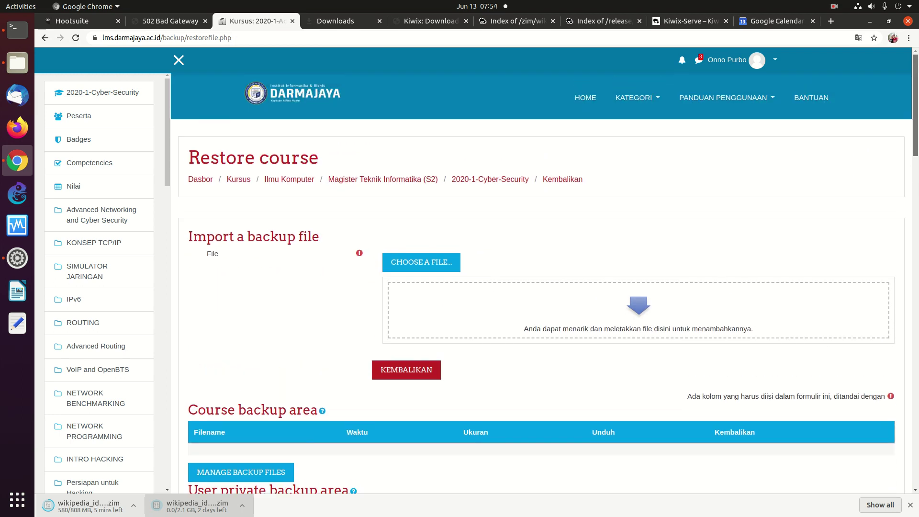
left_click(474, 180)
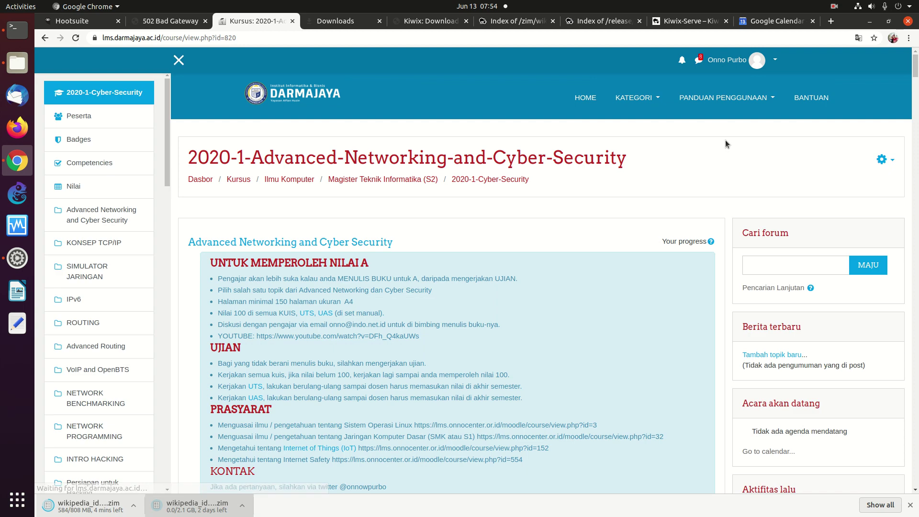
left_click(883, 158)
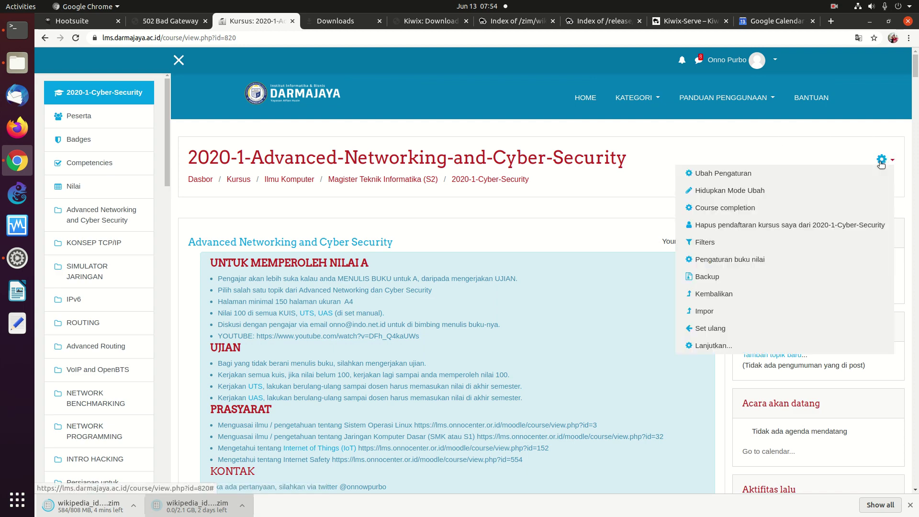
left_click(741, 280)
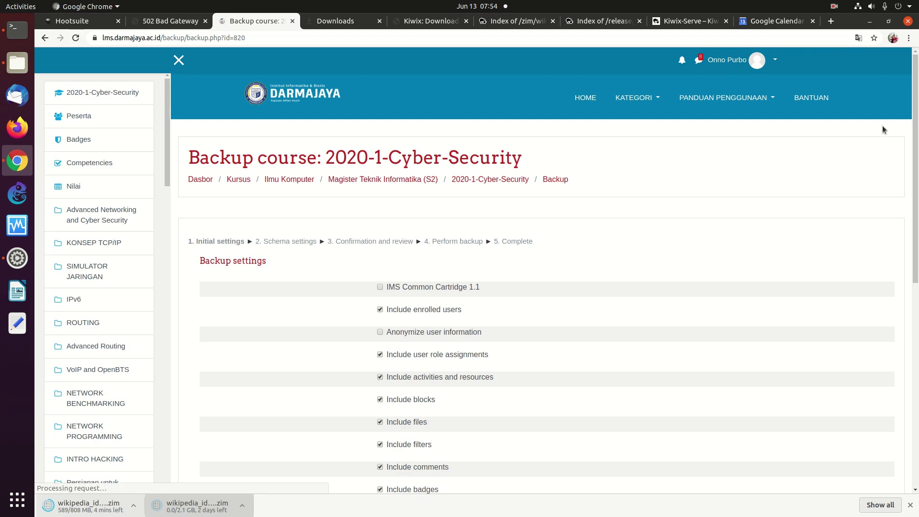
Step: Exclude enrolled users, pass the schema and review steps, and perform the backup
scroll(894, 188, "down", 5)
left_click(380, 157)
left_click_drag(915, 225, 880, 331)
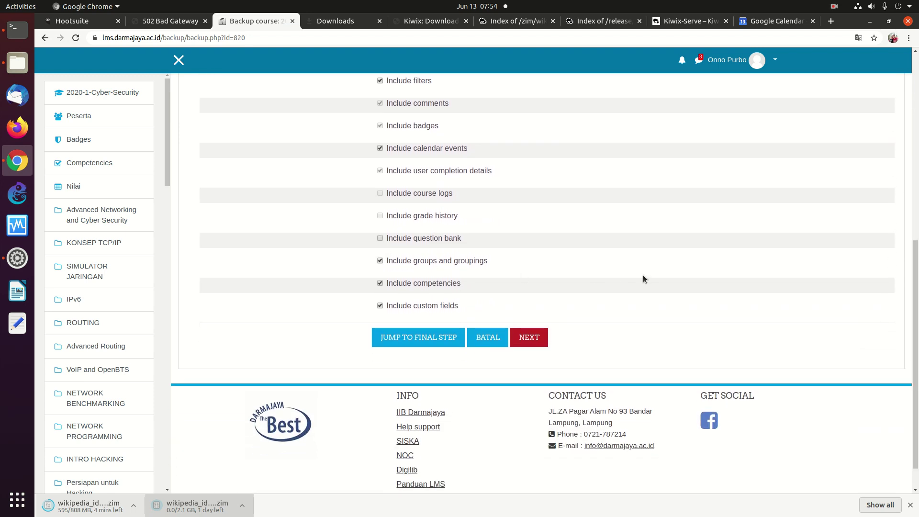
left_click(530, 338)
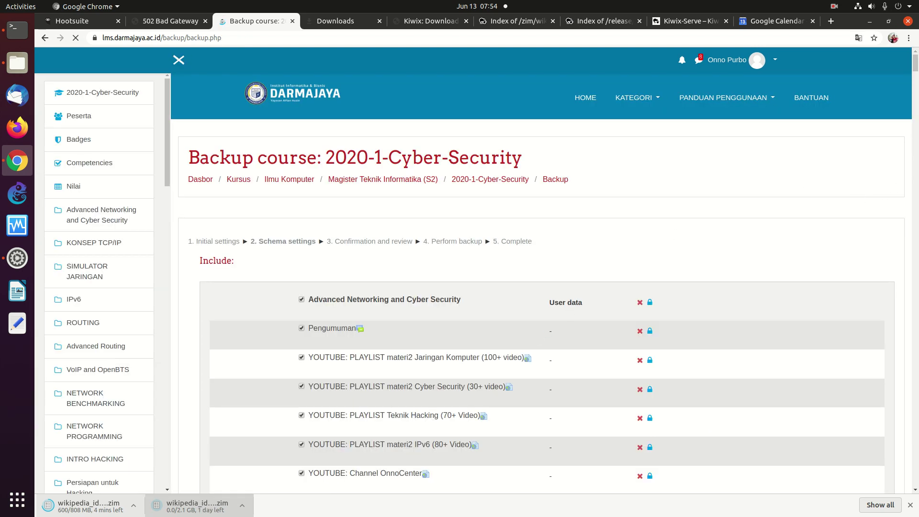
scroll(898, 316, "down", 20)
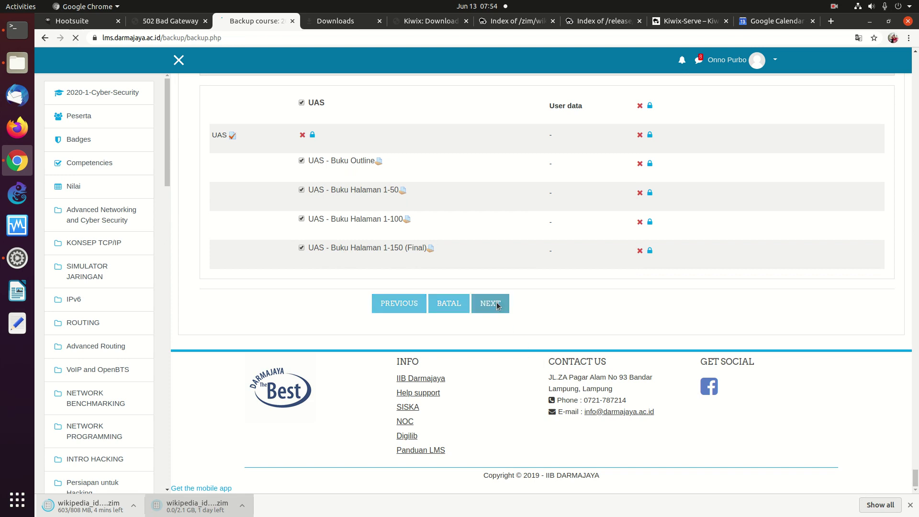
left_click(493, 304)
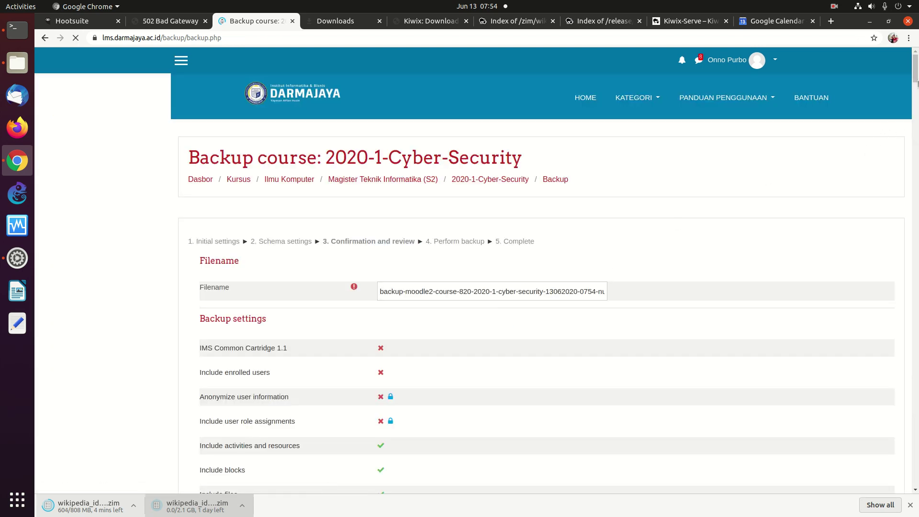
scroll(878, 447, "down", 20)
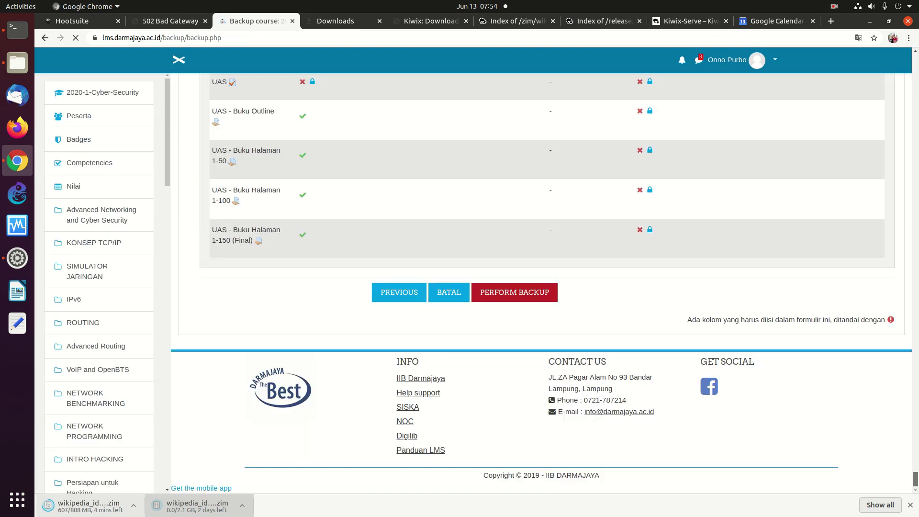
left_click(495, 292)
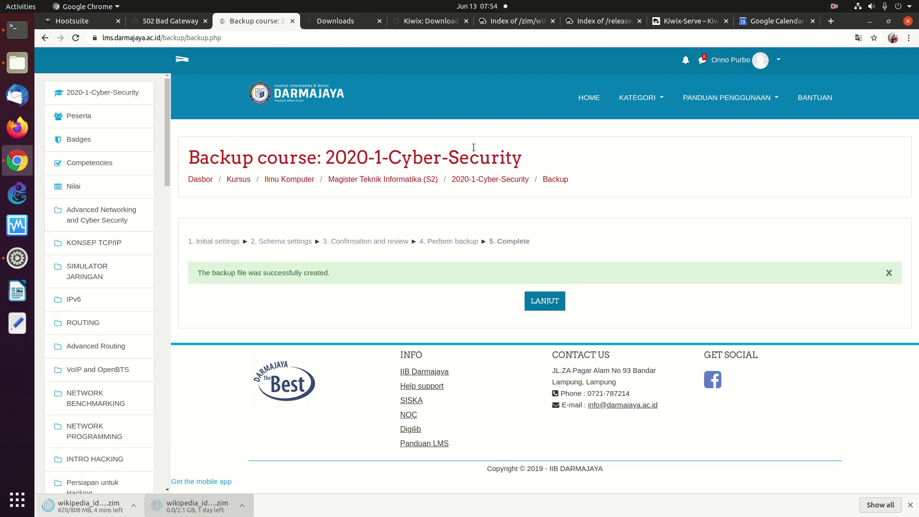
Step: Download the newest 107Kb backup file, then select the MoodleBox tab's address
left_click(540, 302)
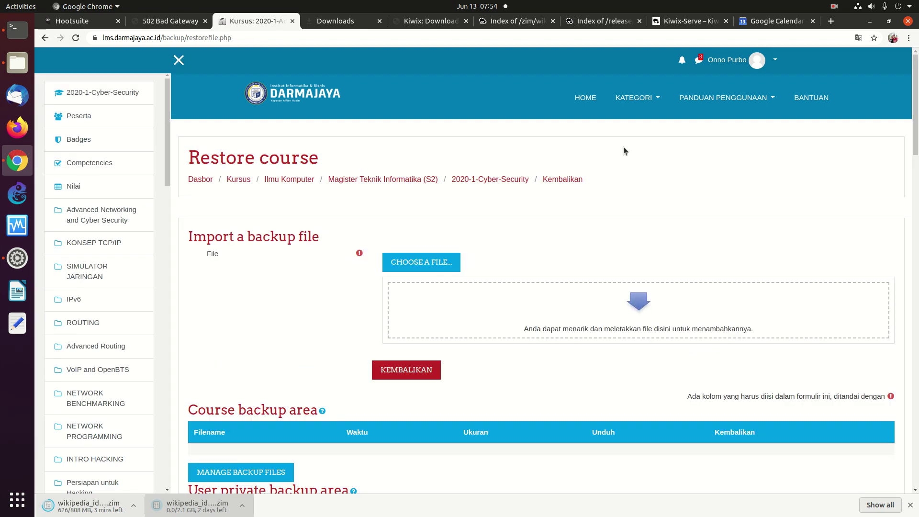
scroll(782, 196, "down", 5)
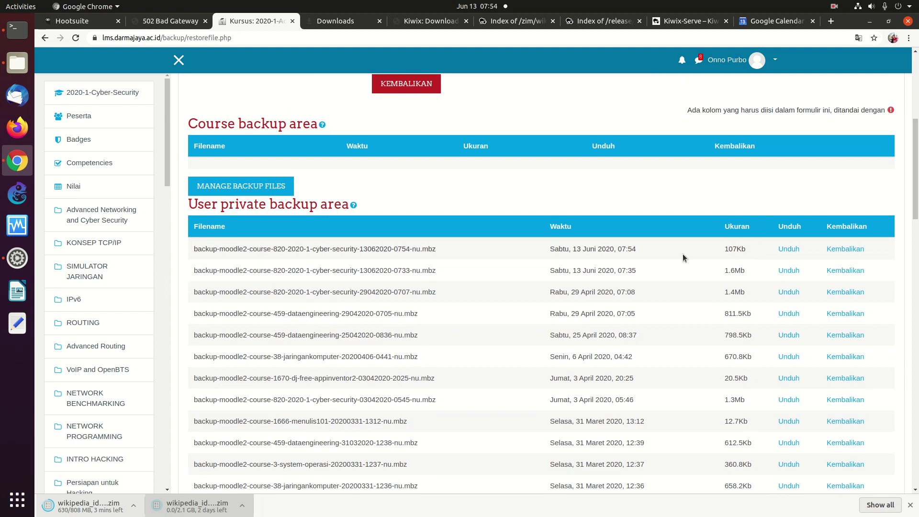
left_click(789, 249)
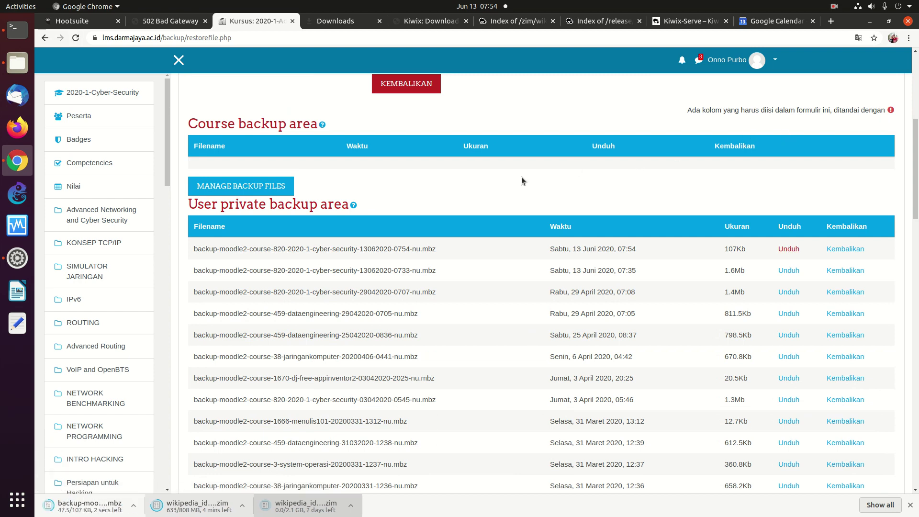
left_click(171, 23)
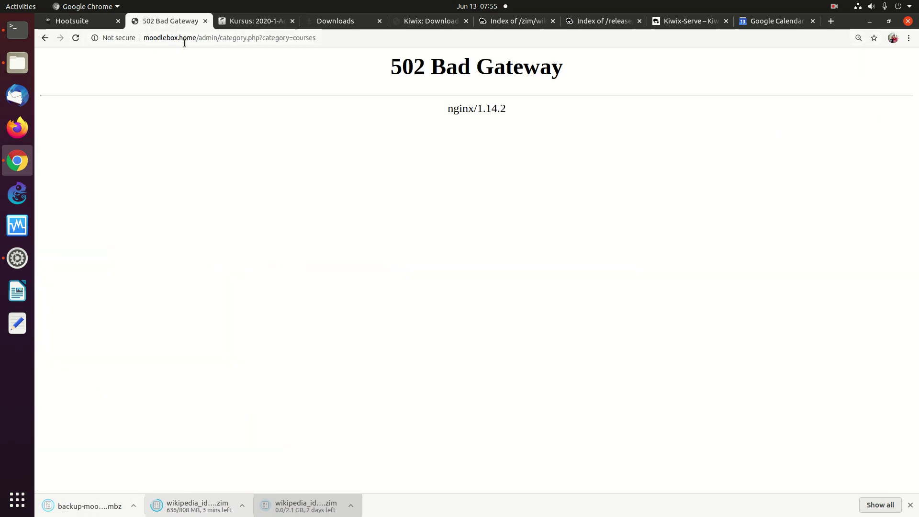
left_click(334, 37)
Step: Reload moodlebox.home/, which still returns 502 Bad Gateway, and bring Terminal forward
left_click(334, 37)
key("BackSpace")
key("BackSpace")
key("BackSpace")
key("BackSpace")
key("BackSpace")
key("BackSpace")
key("BackSpace")
key("BackSpace")
key("BackSpace")
key("BackSpace")
key("BackSpace")
key("BackSpace")
key("BackSpace")
key("BackSpace")
key("BackSpace")
key("BackSpace")
key("BackSpace")
key("BackSpace")
key("BackSpace")
key("BackSpace")
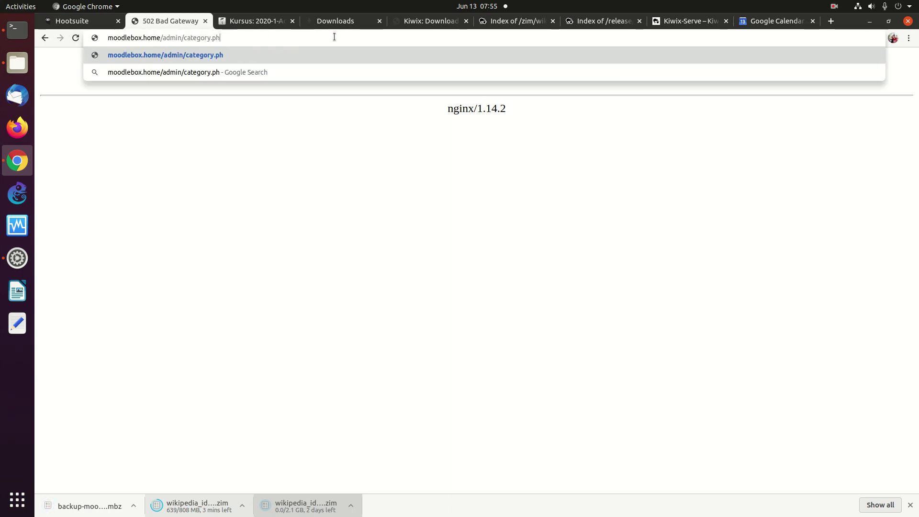
key("Return")
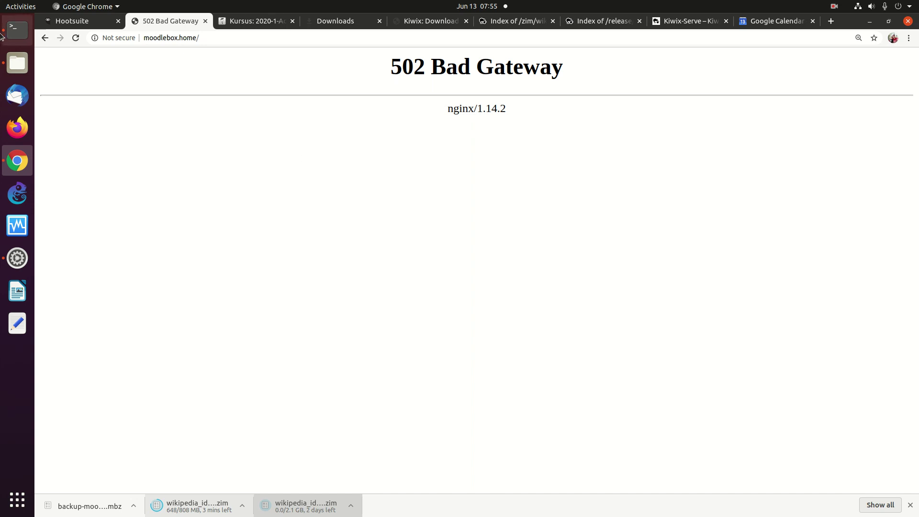
left_click(17, 30)
Step: Ping moodlebox.home to check the MoodleBox is answering on the network
key("Up")
key("Up")
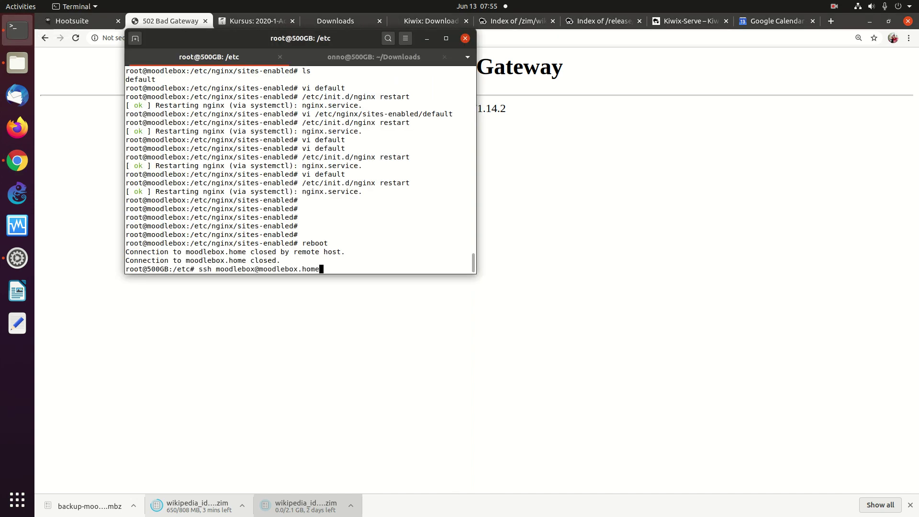
key("Return")
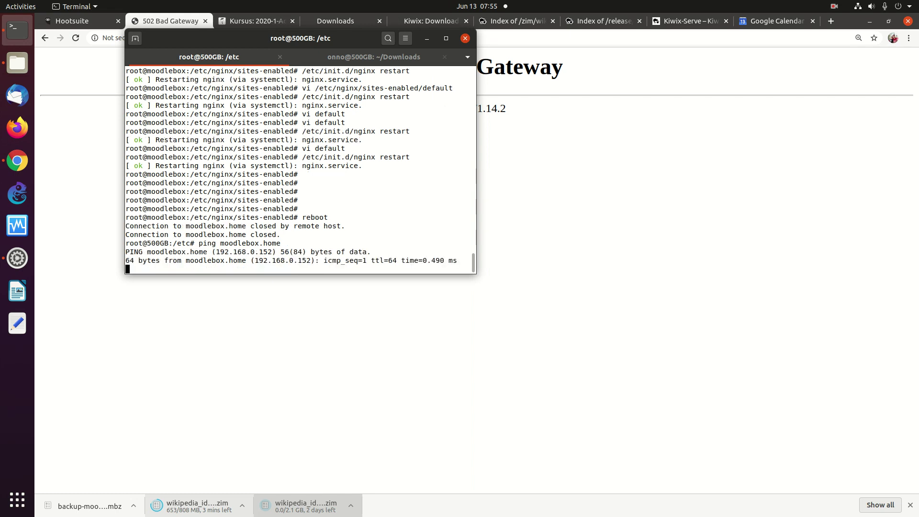
key("ctrl+c")
Step: Log back into the MoodleBox over ssh, run ps ax, and reload the browser page
key("Up")
key("Up")
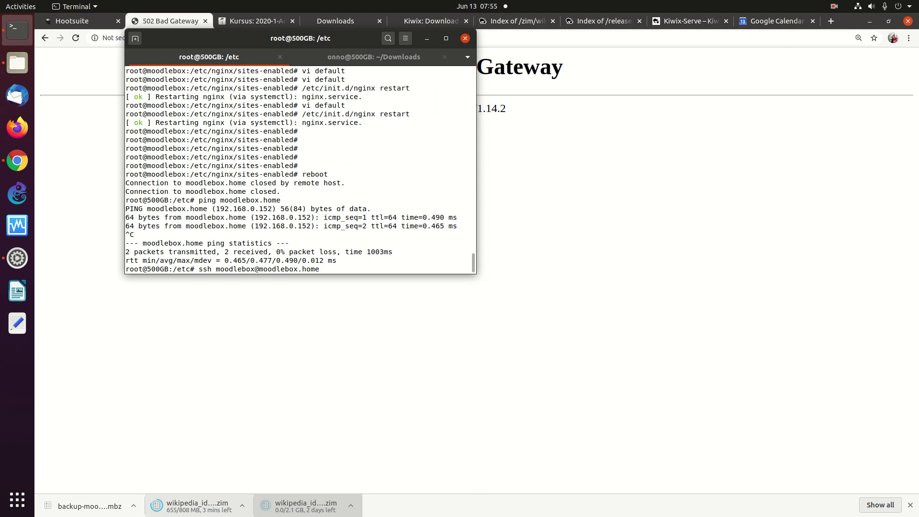
key("Return")
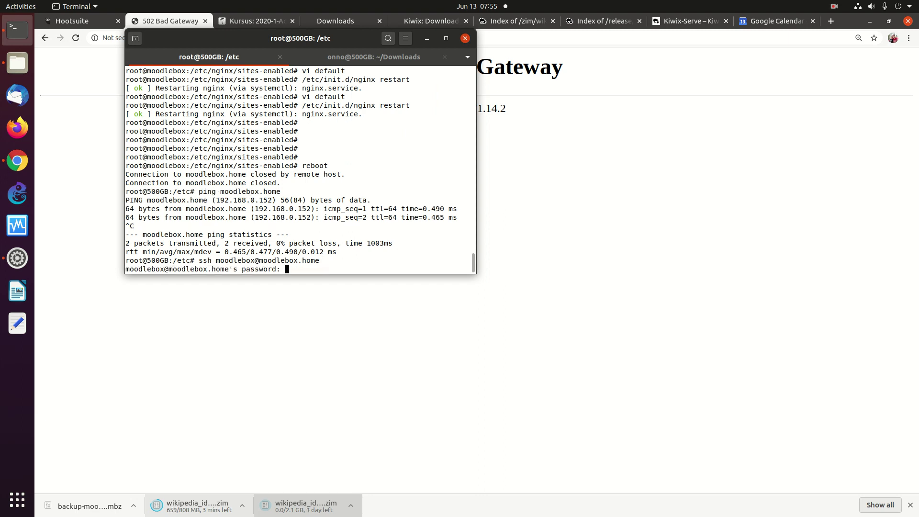
key("Return")
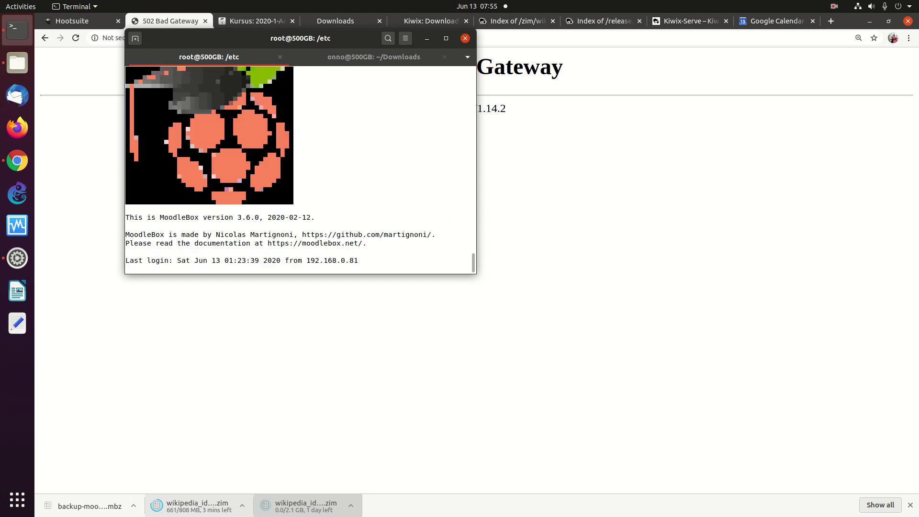
type("ps ax")
key("Return")
left_click(504, 171)
left_click(75, 38)
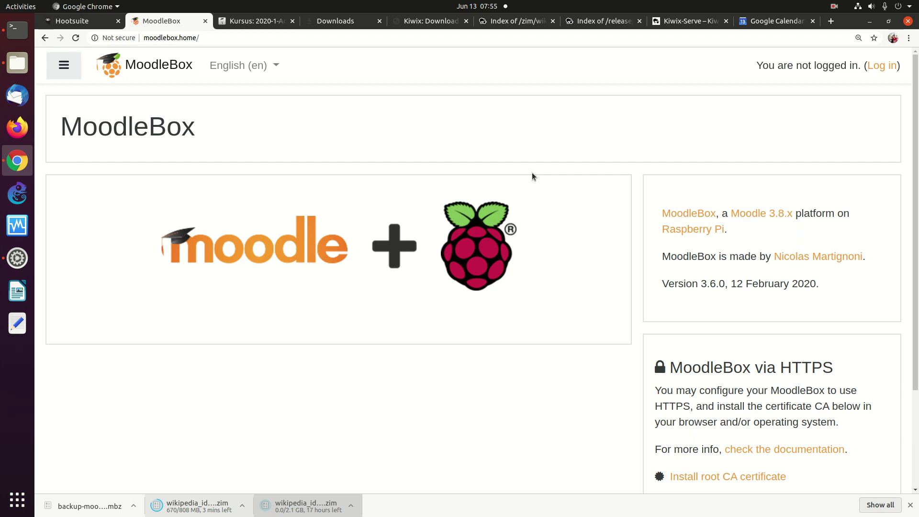
Step: Log in to MoodleBox as administrator with the saved password and open Site administration
left_click(881, 65)
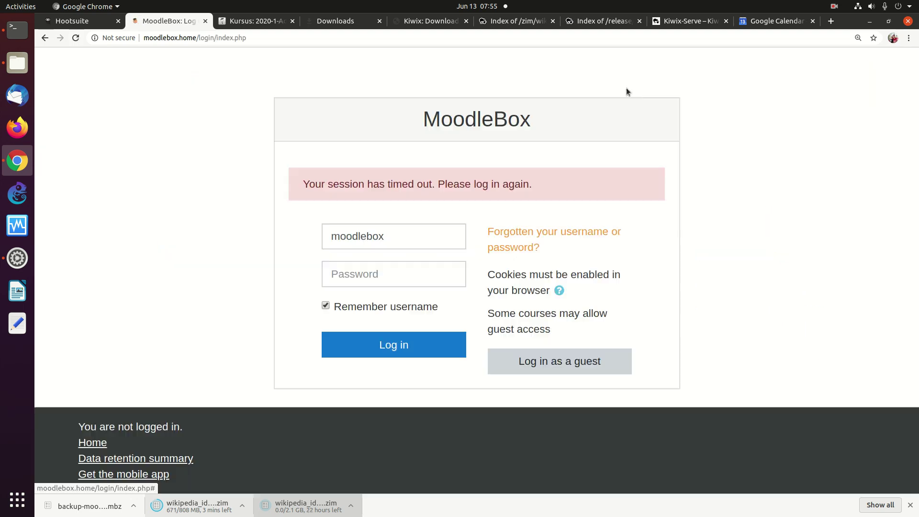
left_click(375, 265)
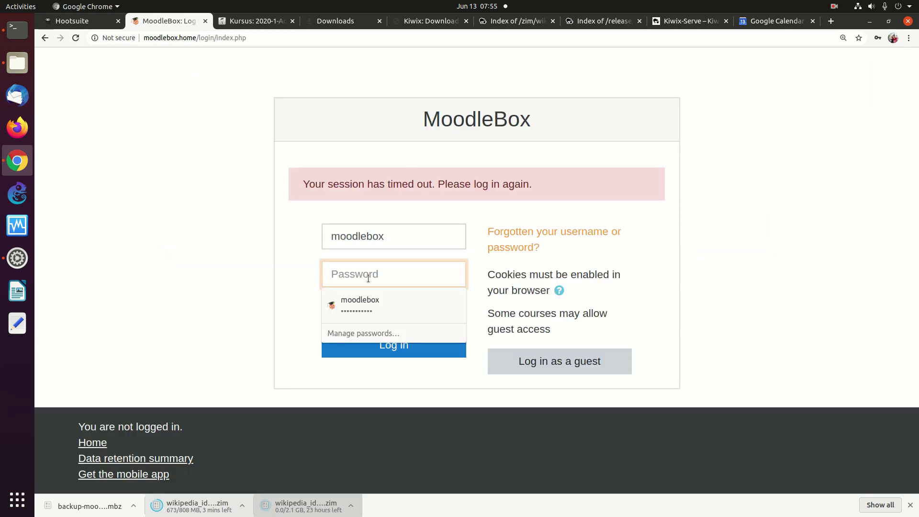
left_click(361, 314)
left_click(385, 345)
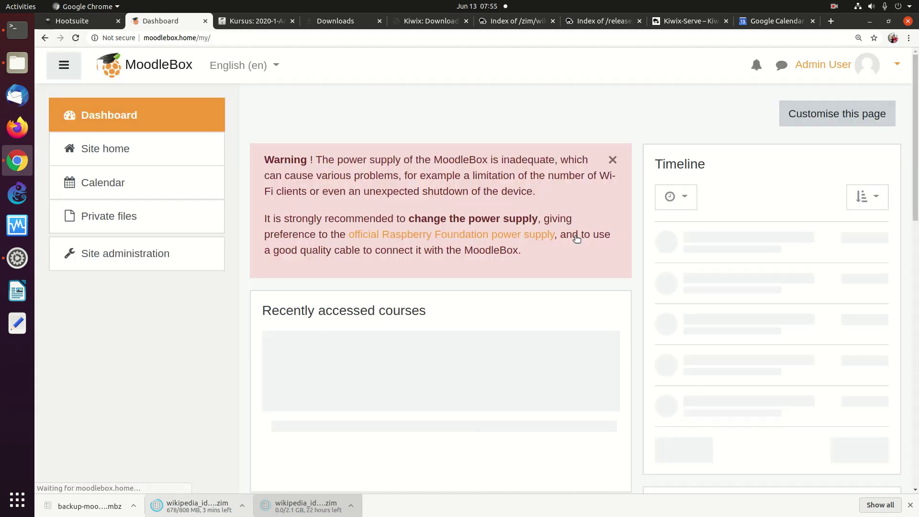
left_click_drag(914, 115, 889, 117)
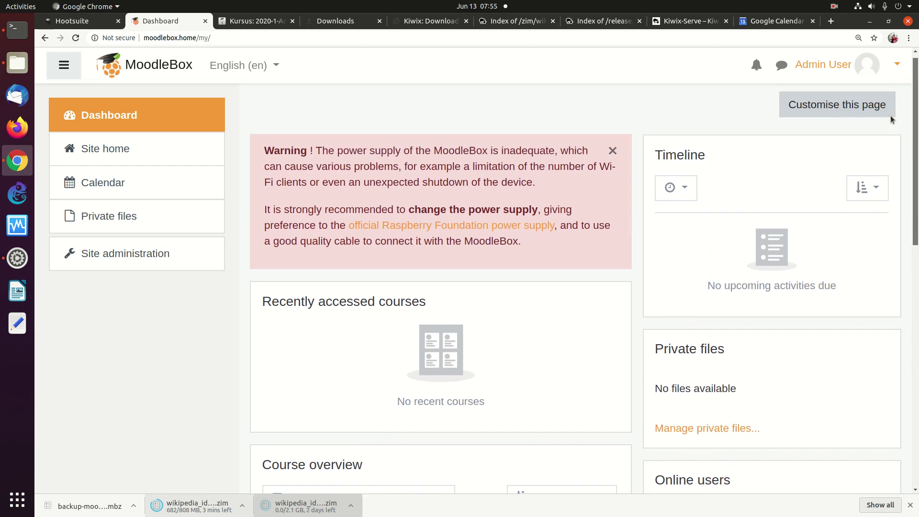
left_click(152, 258)
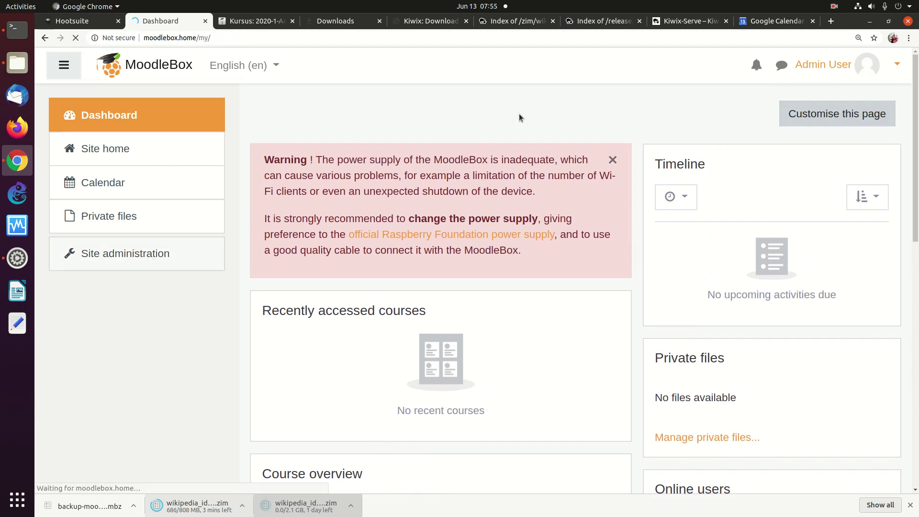
left_click(18, 63)
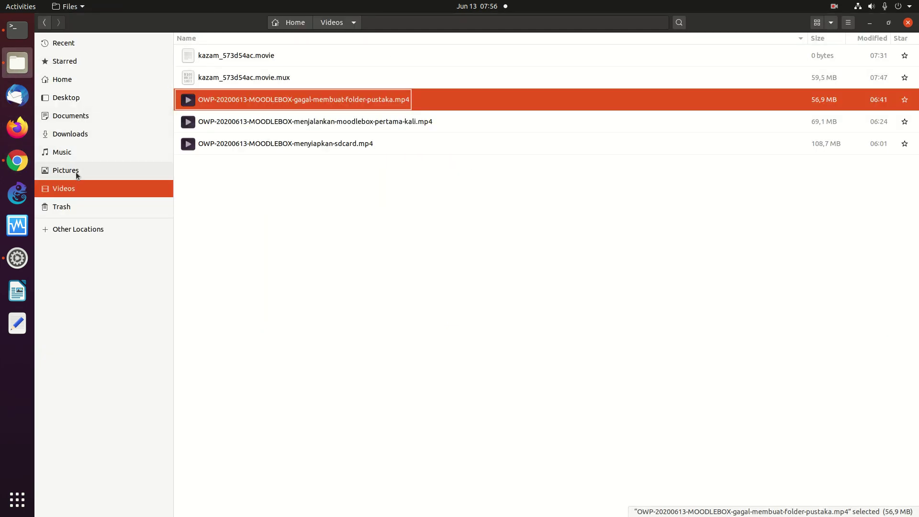
Step: Check the backup .mbz files in Downloads, including the 109.6 kB one, then return to Chrome
left_click(70, 130)
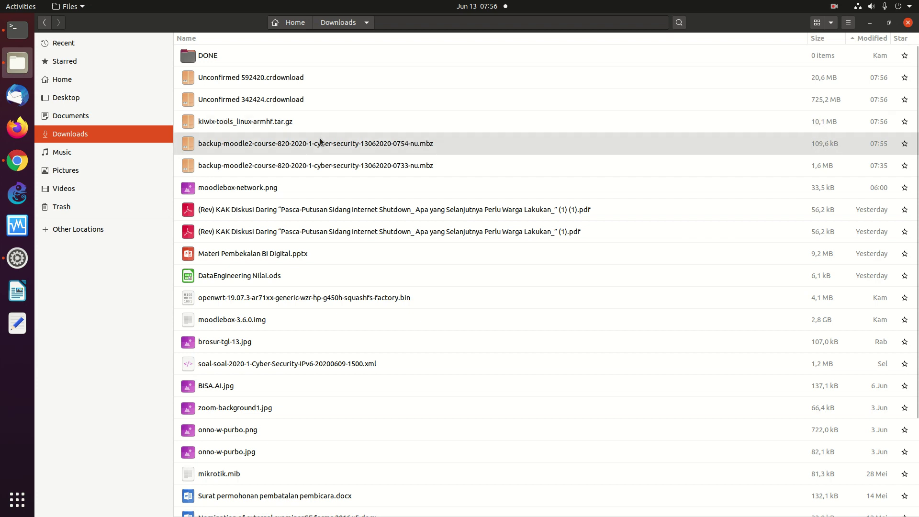
left_click(17, 161)
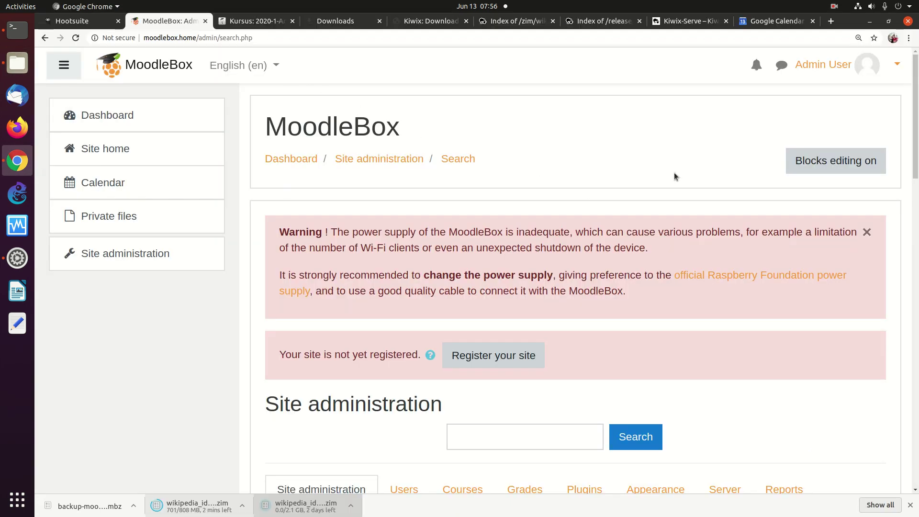
Step: Show Site administration's Courses links and briefly open the Restore course page
scroll(875, 174, "down", 8)
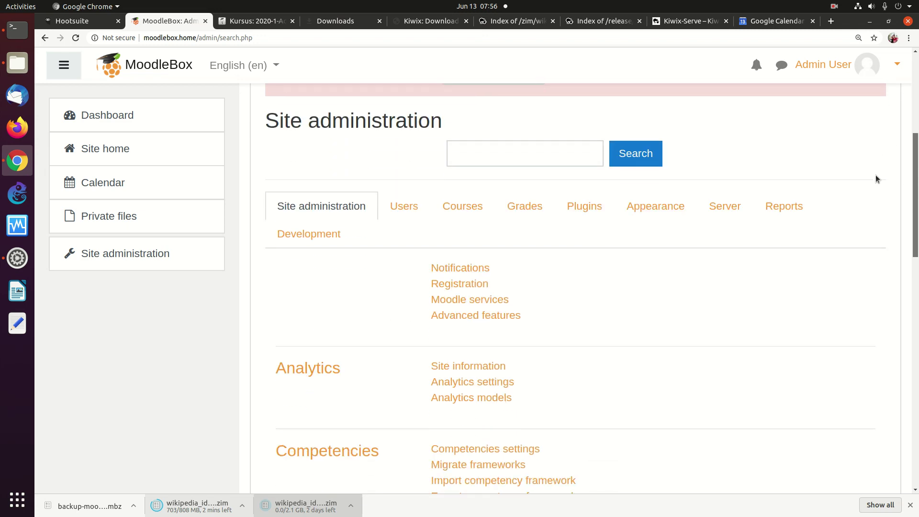
scroll(872, 213, "down", 10)
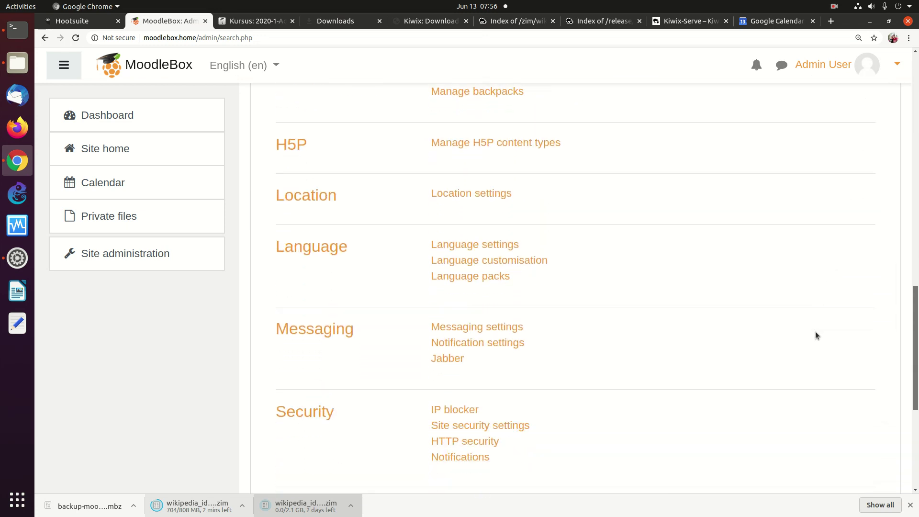
scroll(788, 377, "down", 3)
scroll(817, 134, "up", 15)
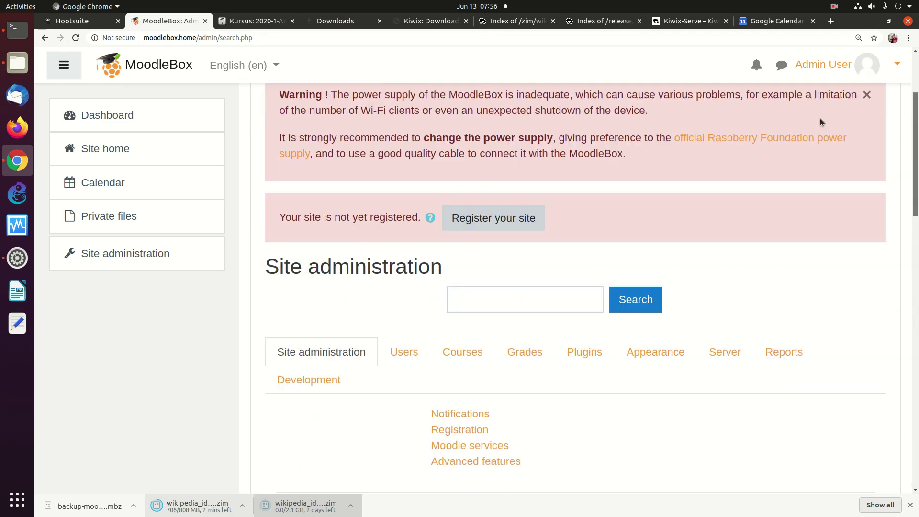
scroll(821, 156, "down", 2)
left_click(460, 223)
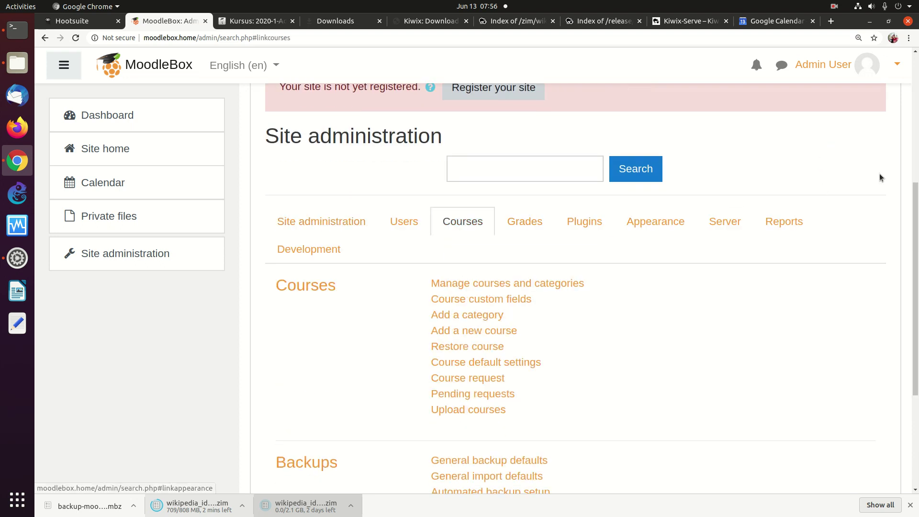
scroll(590, 291, "down", 2)
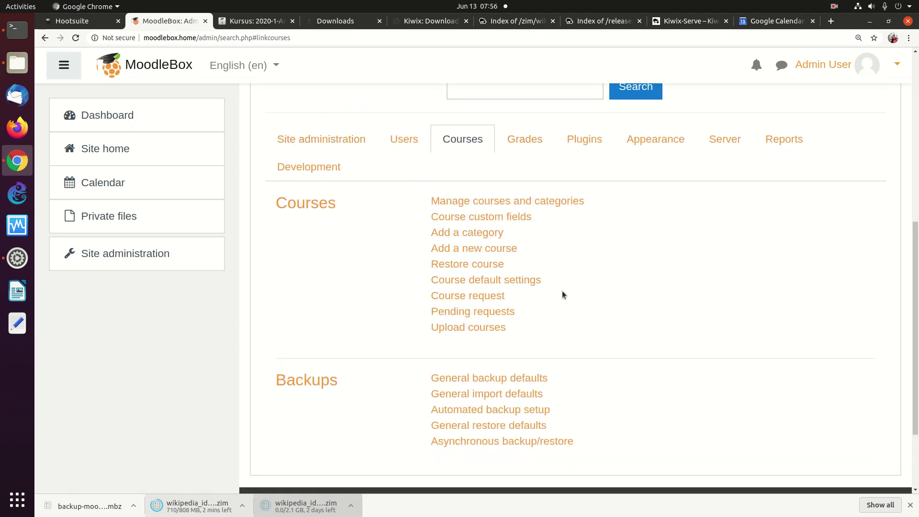
left_click(462, 265)
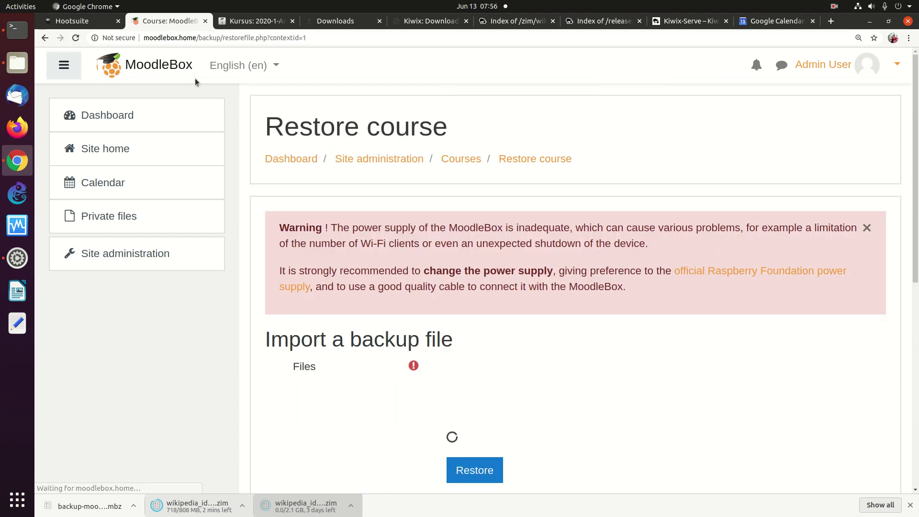
left_click(44, 38)
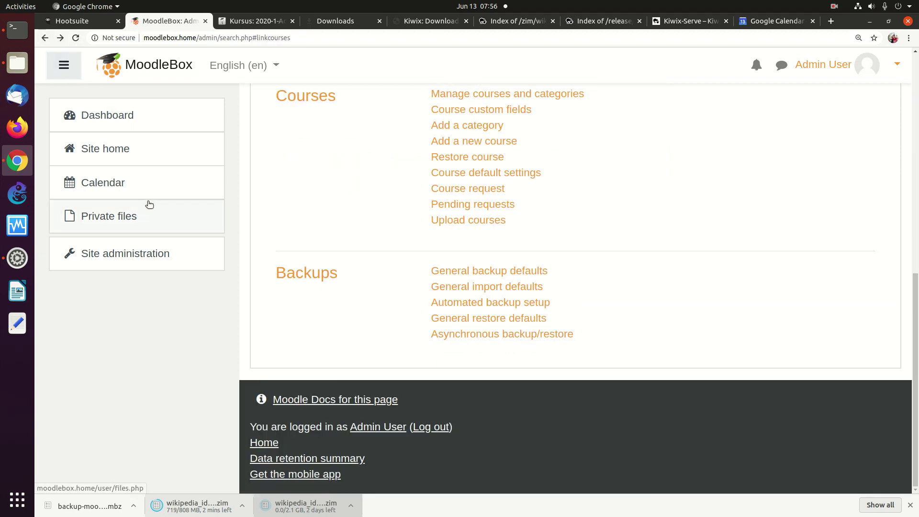
Step: Reopen Site administration and show the Courses section with Restore course and Backups links
left_click(123, 254)
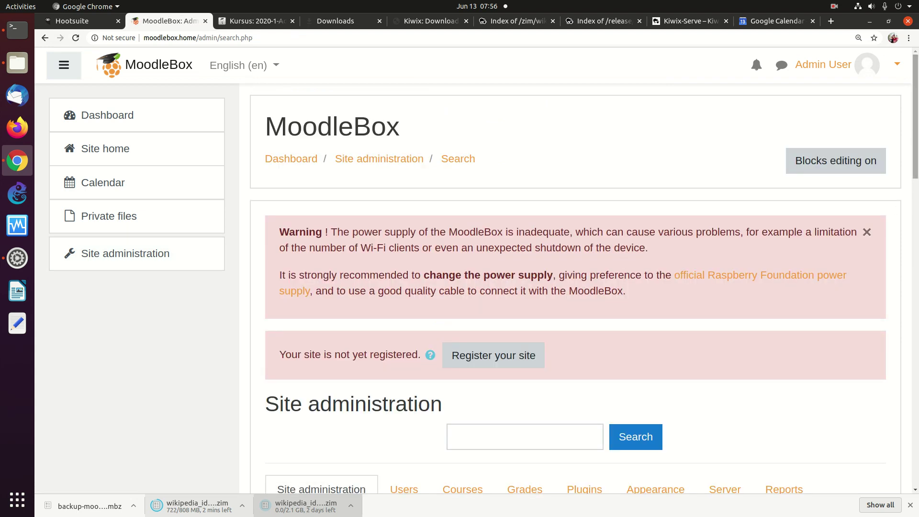
scroll(883, 218, "down", 6)
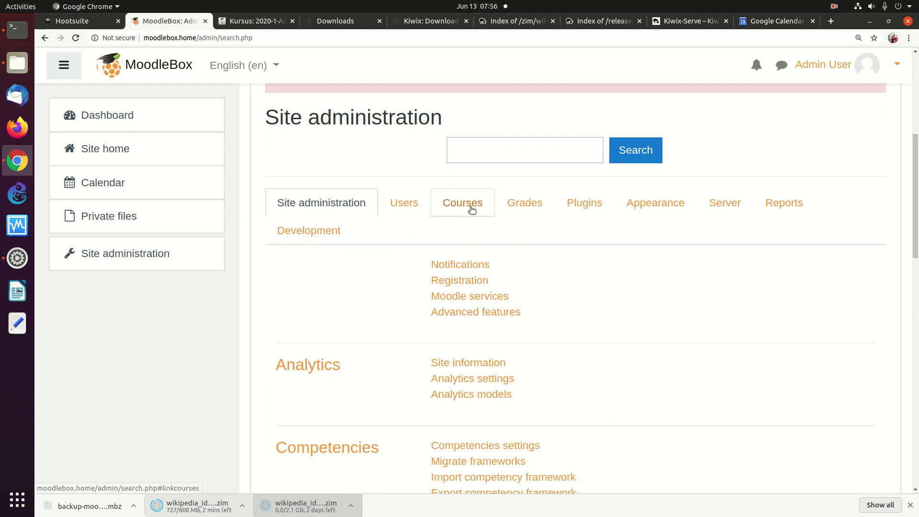
left_click(471, 209)
scroll(798, 254, "down", 4)
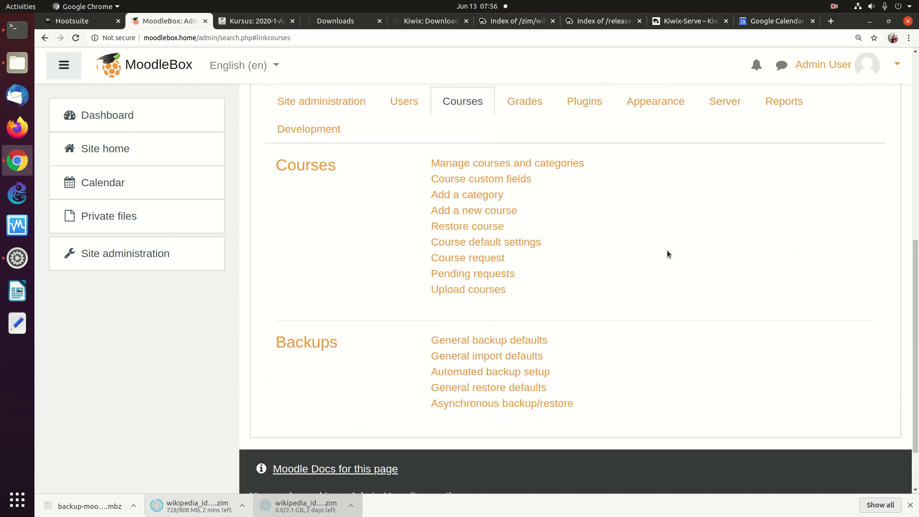
Step: Add the top-level category 'Information Technology' with ID number IT
left_click(461, 197)
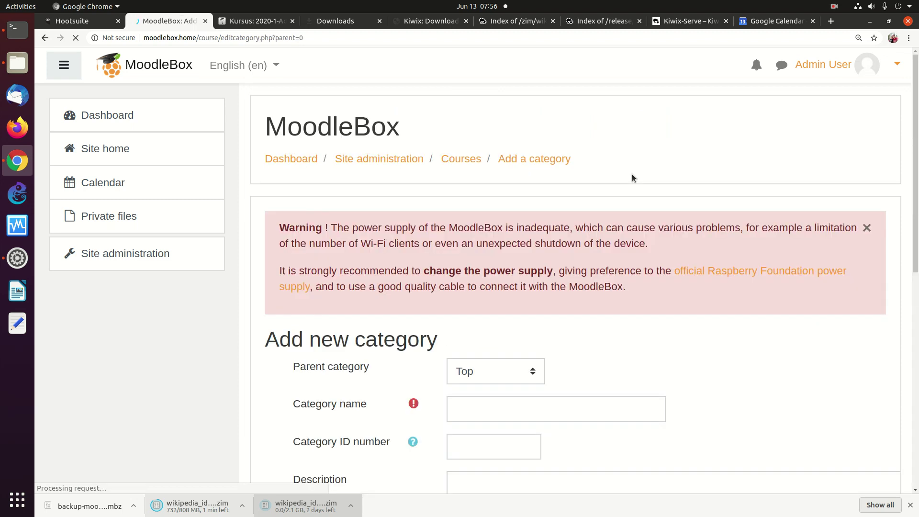
scroll(898, 228, "down", 7)
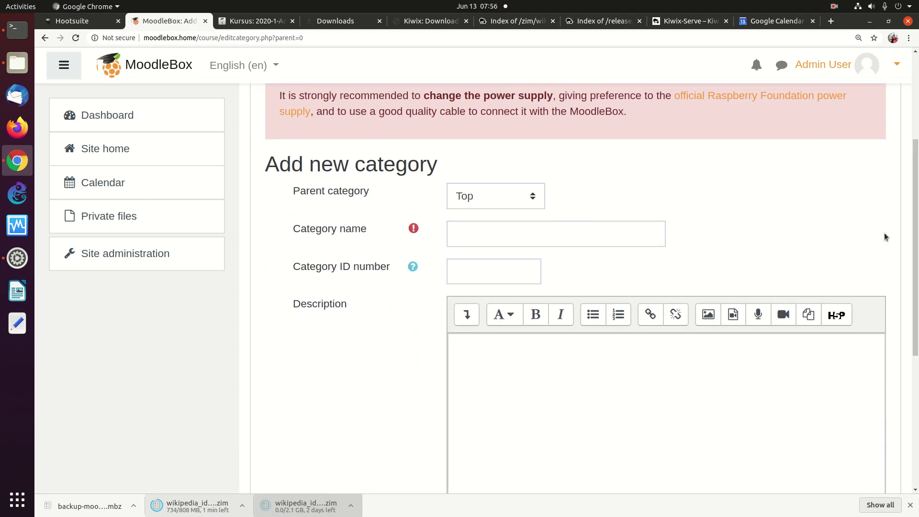
left_click(579, 237)
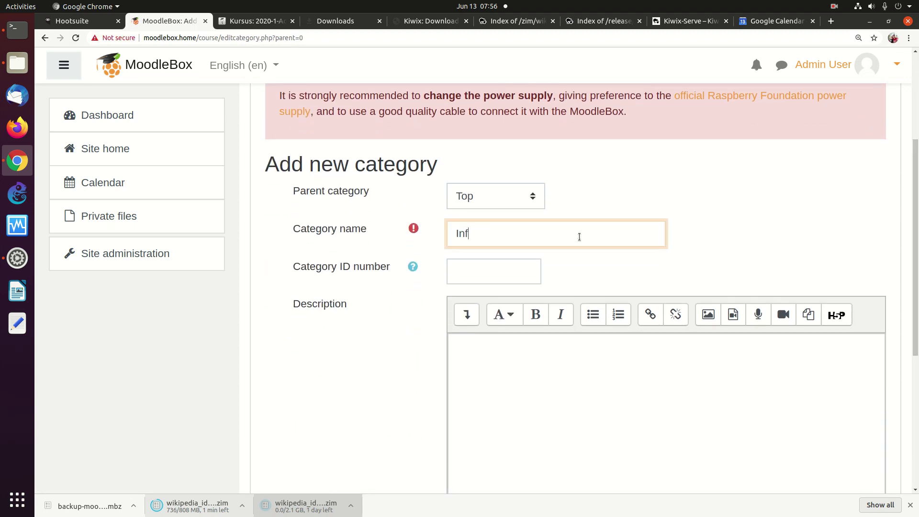
type("Information Technology")
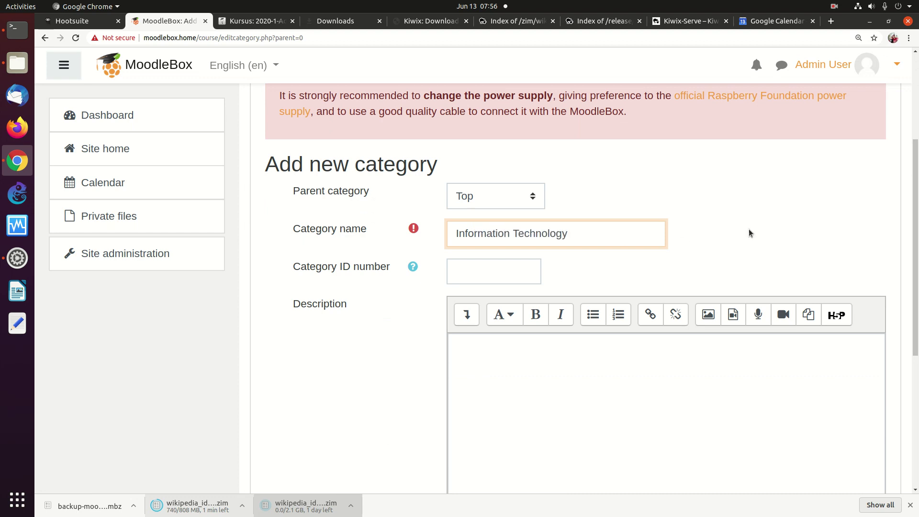
left_click(473, 279)
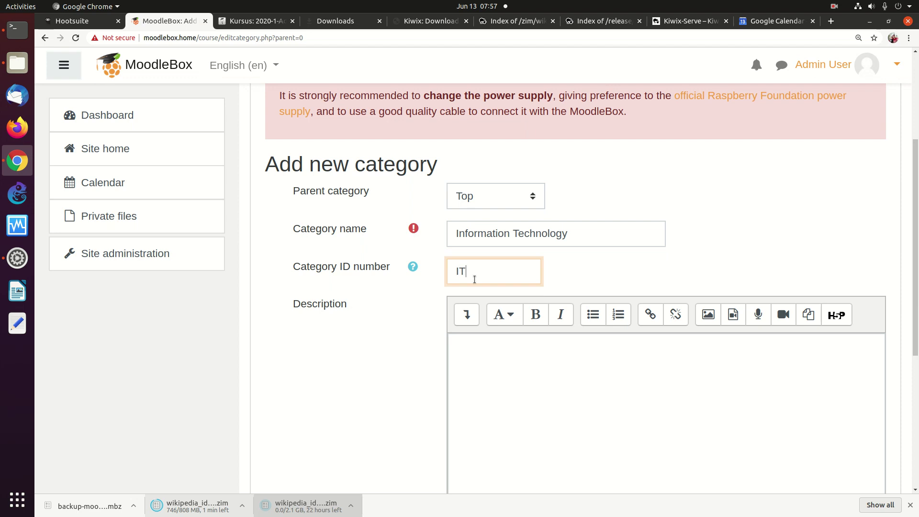
scroll(893, 335, "down", 5)
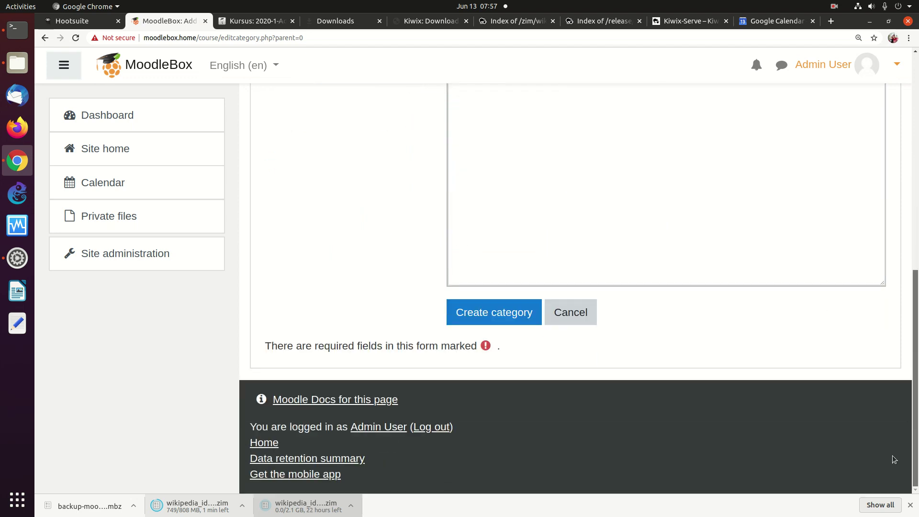
left_click(495, 322)
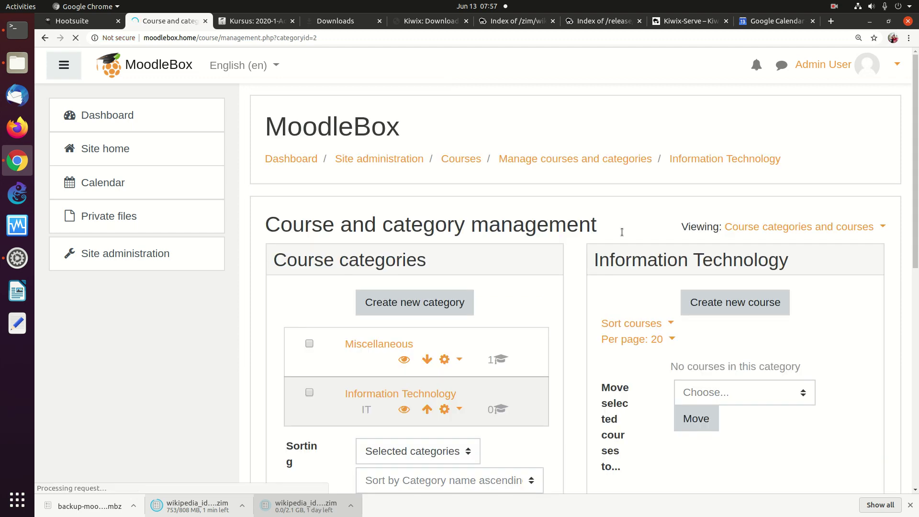
Step: Go to the Administration / Courses page from the breadcrumb and scroll through it
scroll(885, 259, "down", 6)
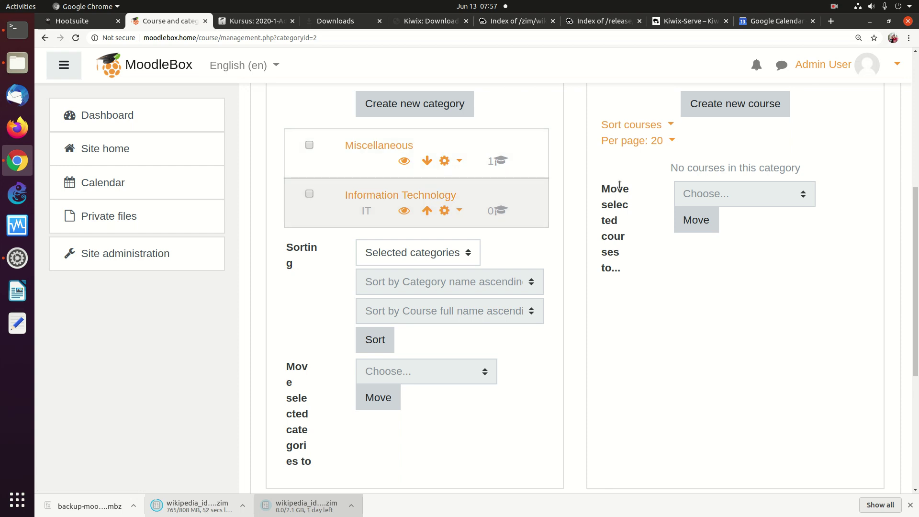
scroll(405, 212, "up", 3)
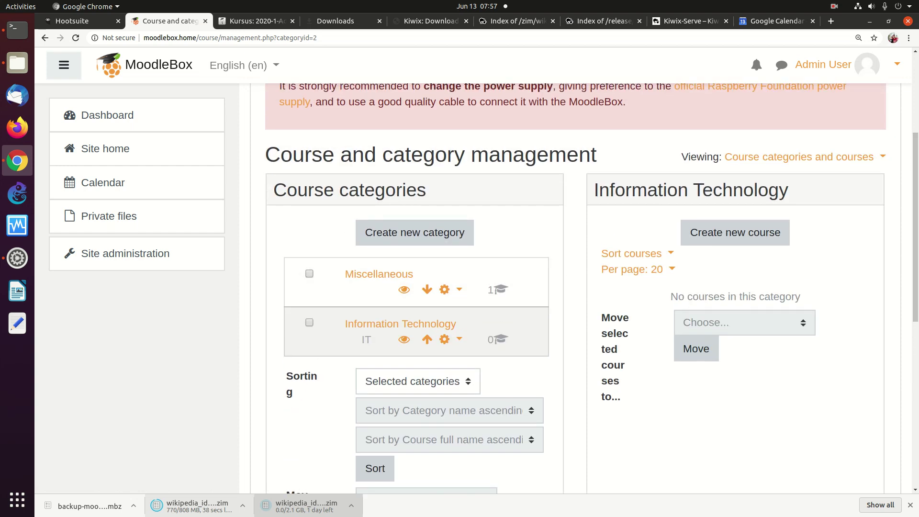
scroll(916, 242, "up", 3)
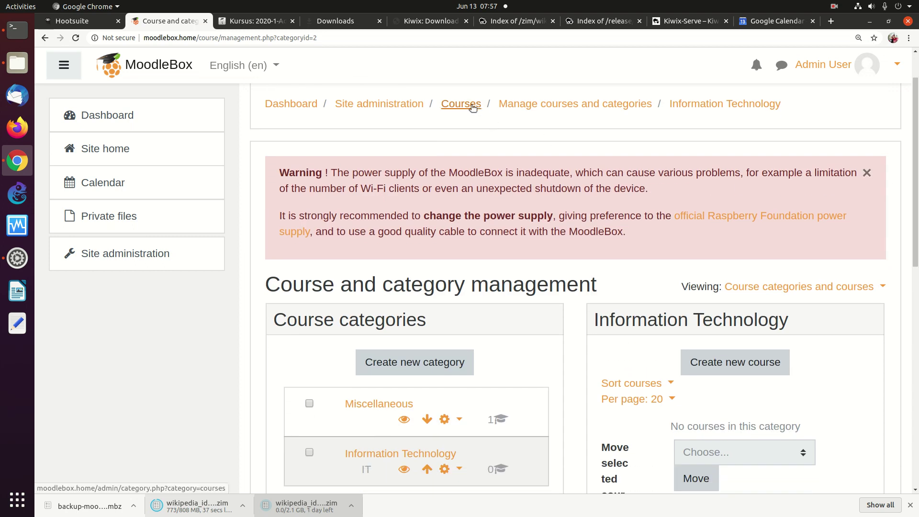
left_click(472, 107)
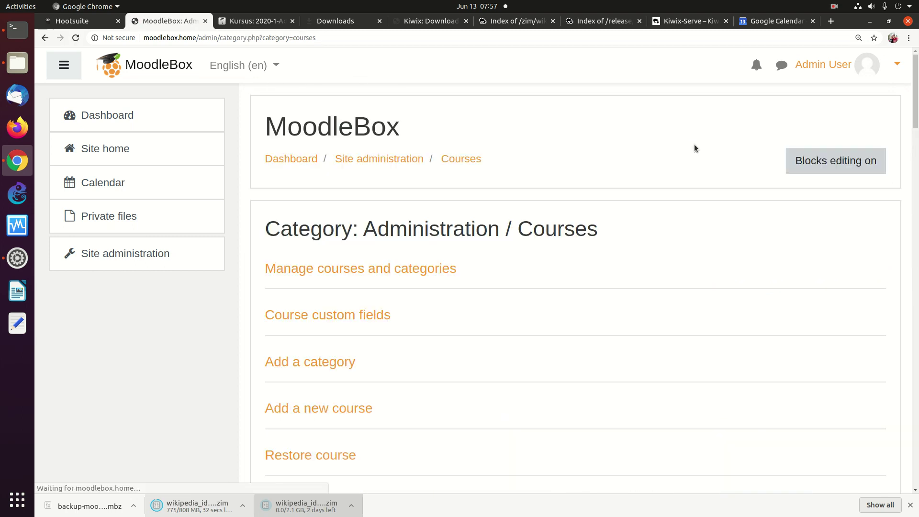
left_click_drag(913, 111, 914, 153)
Step: Upload the 0754 cyber-security .mbz backup on the Restore course page
left_click(358, 304)
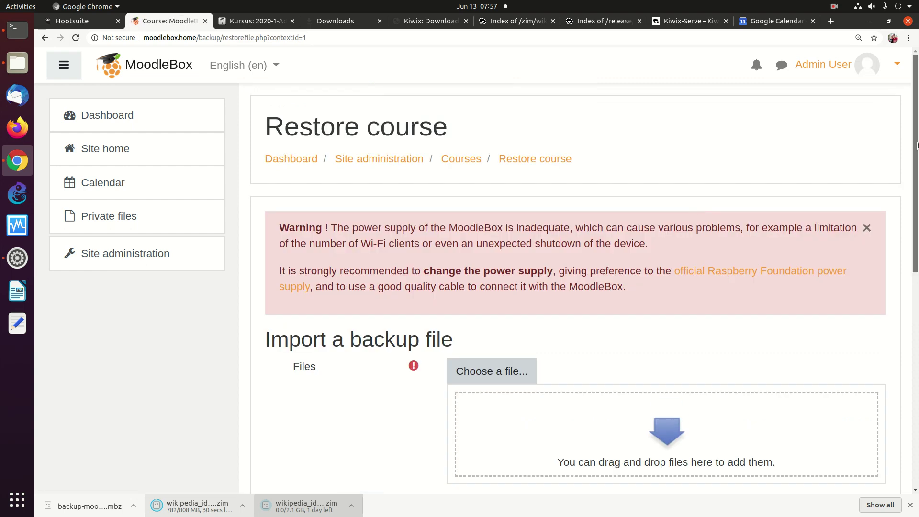
scroll(783, 235, "down", 4)
left_click(516, 213)
left_click(384, 233)
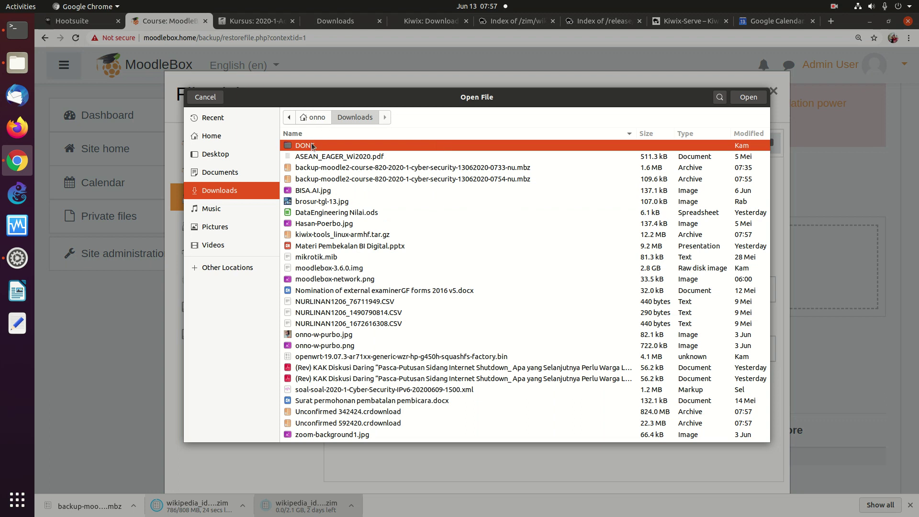
double_click(648, 178)
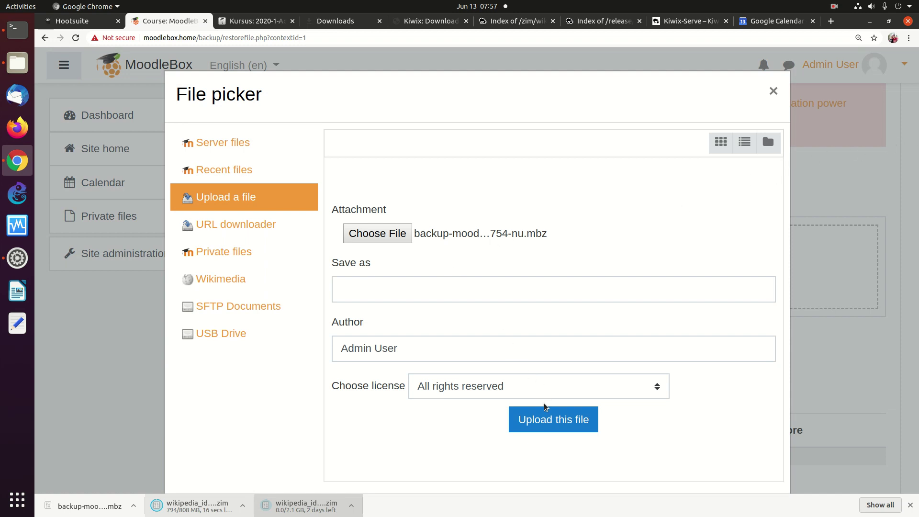
left_click(545, 418)
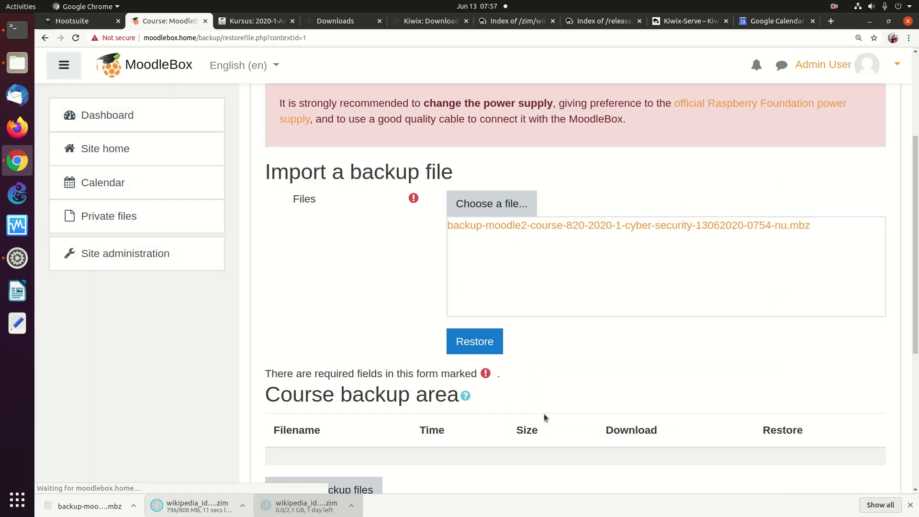
Step: Restore the uploaded backup and confirm its details to reach the Destination step
scroll(906, 142, "down", 3)
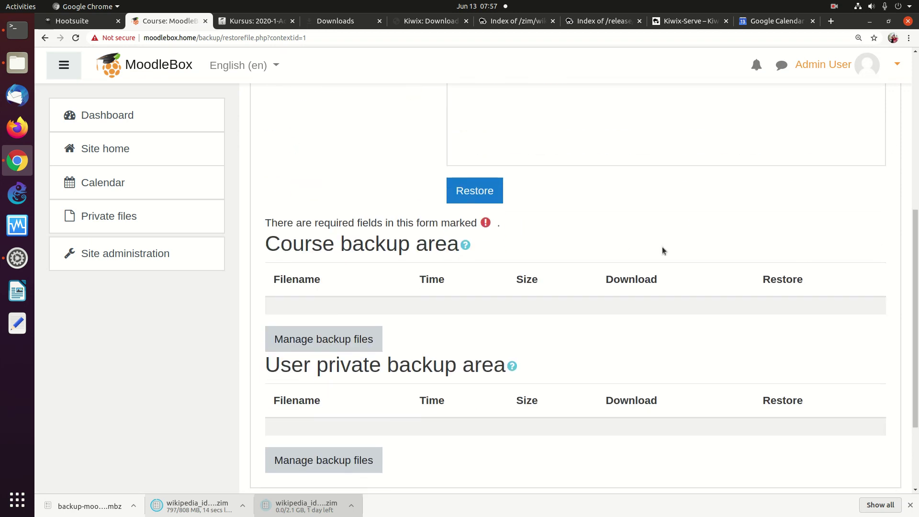
left_click(471, 190)
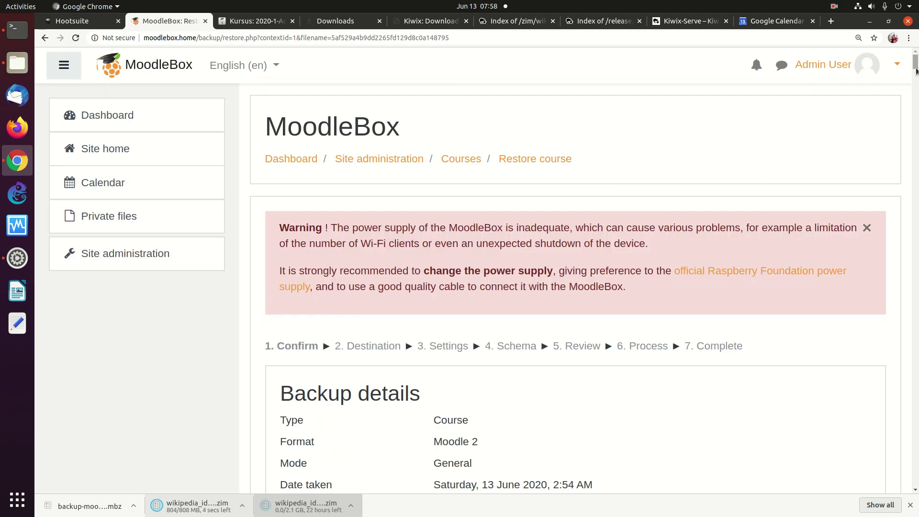
scroll(914, 126, "down", 20)
scroll(899, 412, "down", 15)
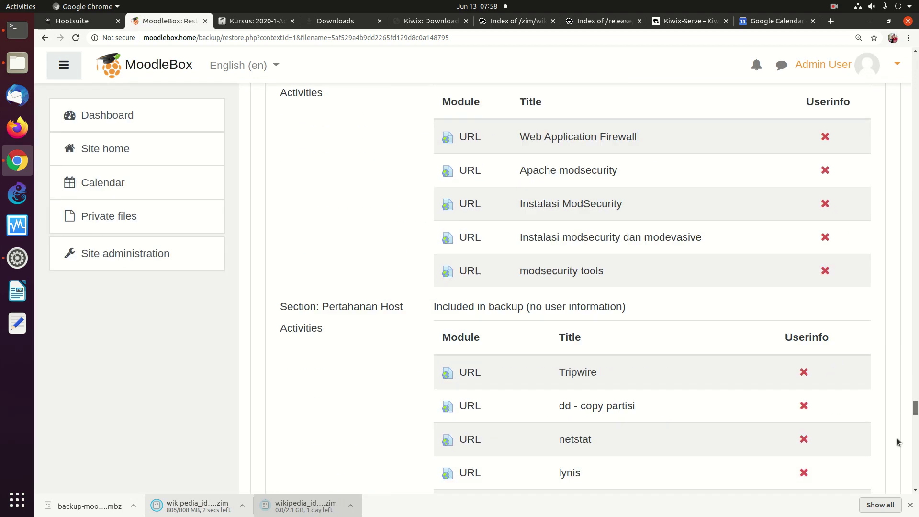
left_click(844, 339)
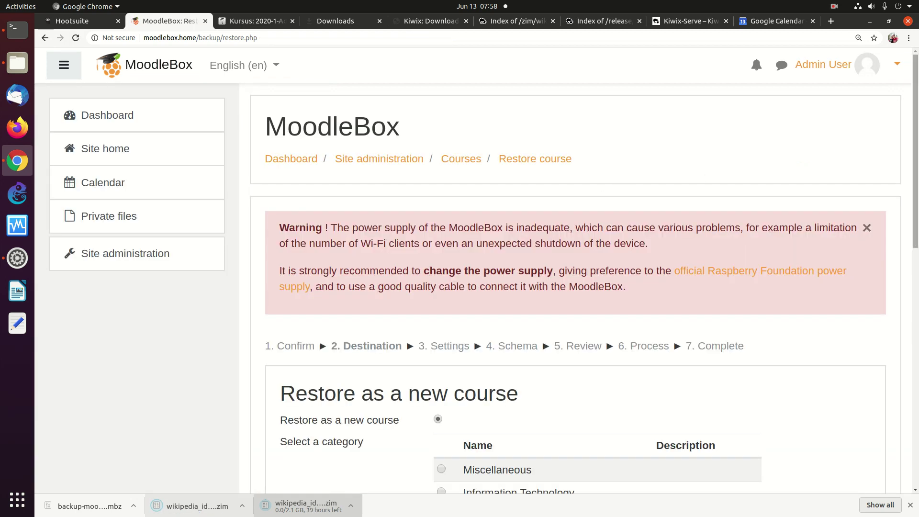
scroll(885, 204, "down", 6)
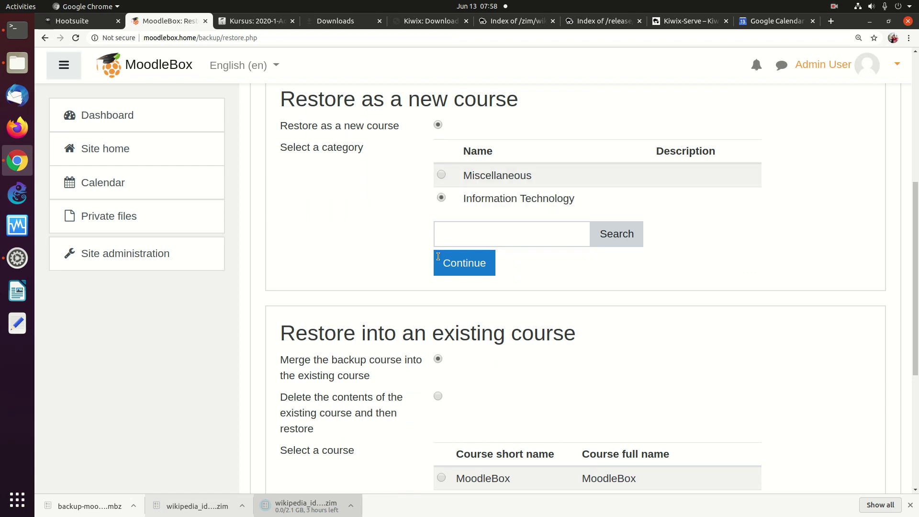
Step: Restore as a new course in Information Technology, accepting the Settings and Schema defaults
left_click(452, 263)
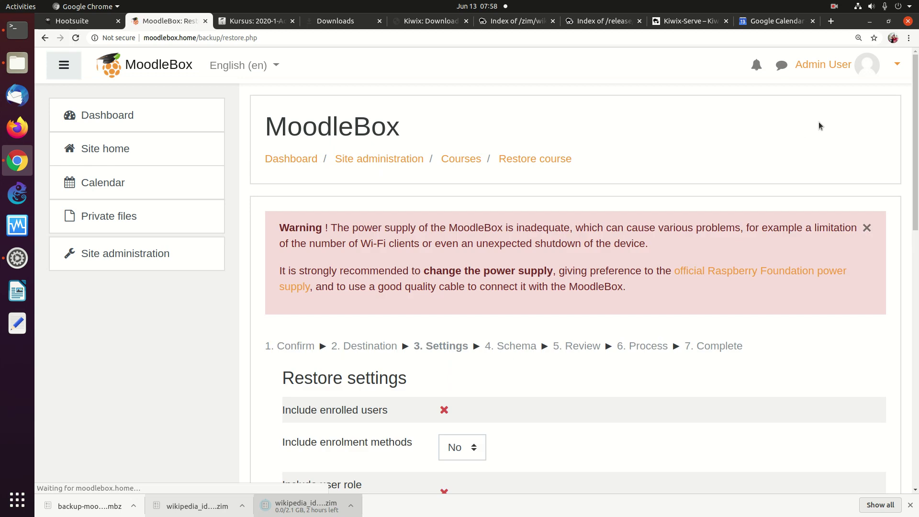
scroll(887, 191, "down", 5)
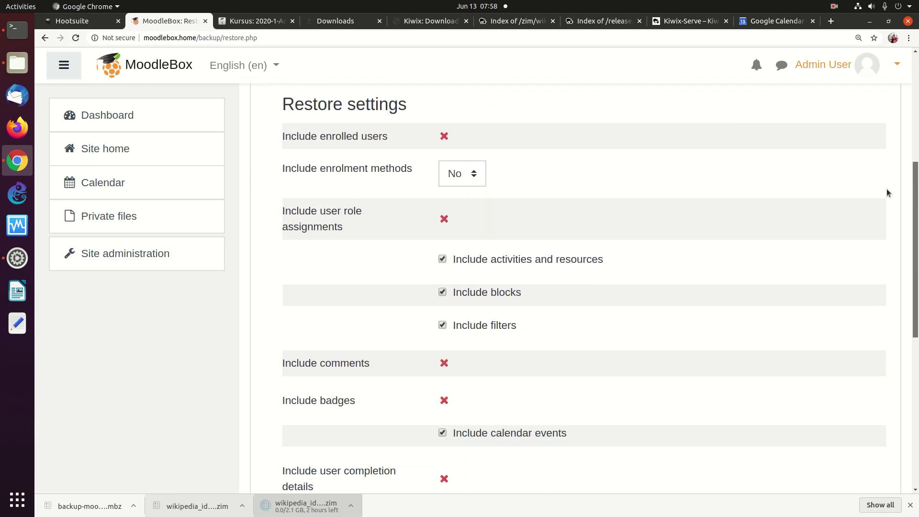
scroll(883, 194, "down", 8)
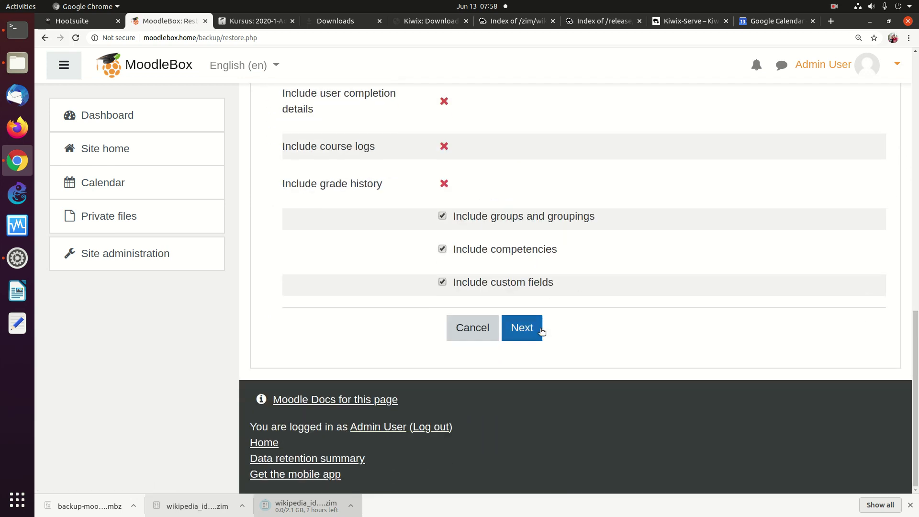
left_click(541, 329)
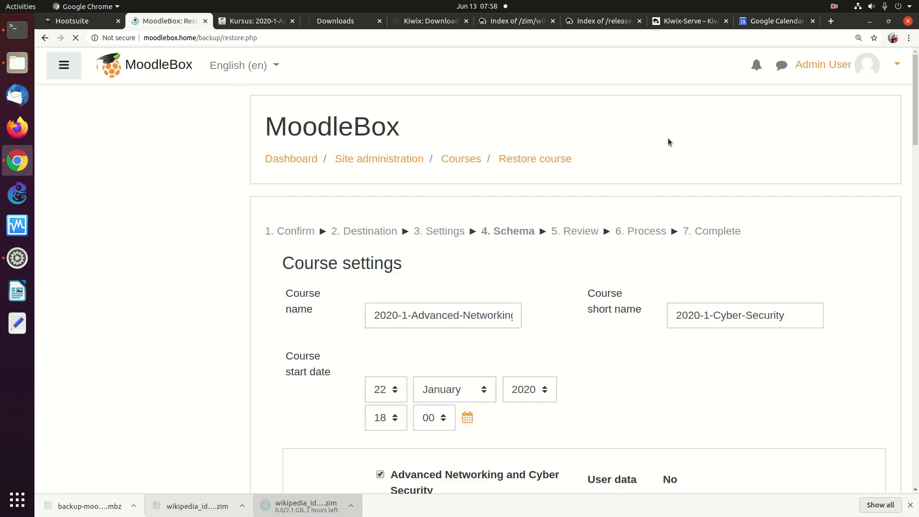
left_click_drag(914, 63, 876, 514)
left_click(598, 335)
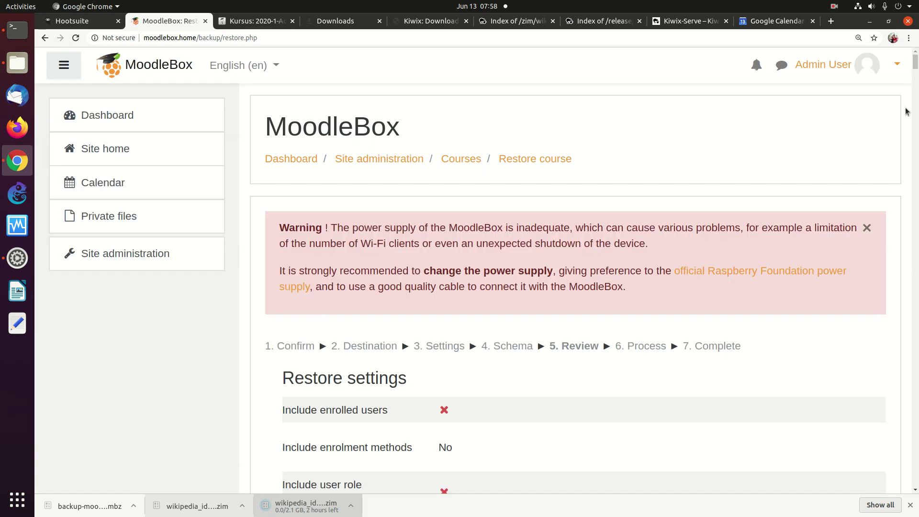
left_click_drag(915, 65, 916, 481)
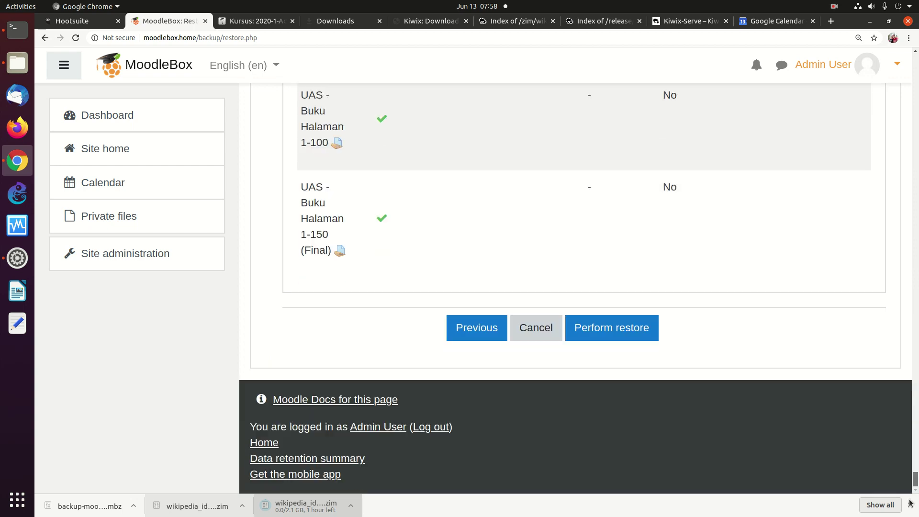
Step: Perform the restore with default role mappings and open the restored 2020-1-Advanced-Networking-and-Cyber-Security course
left_click(628, 336)
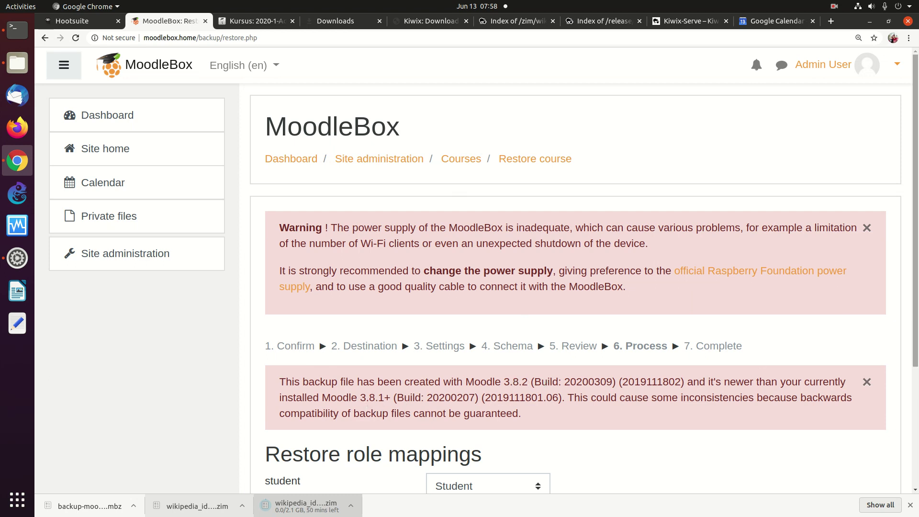
scroll(890, 315, "down", 4)
left_click(318, 339)
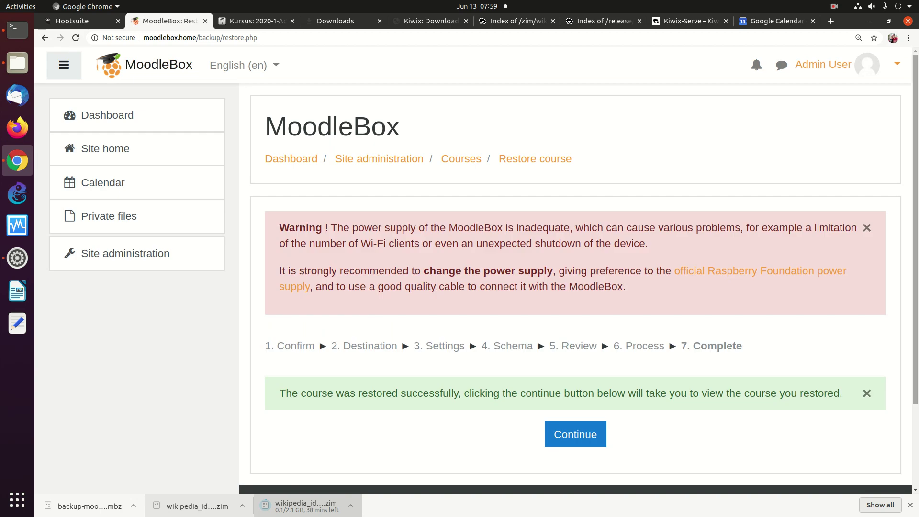
scroll(437, 241, "down", 4)
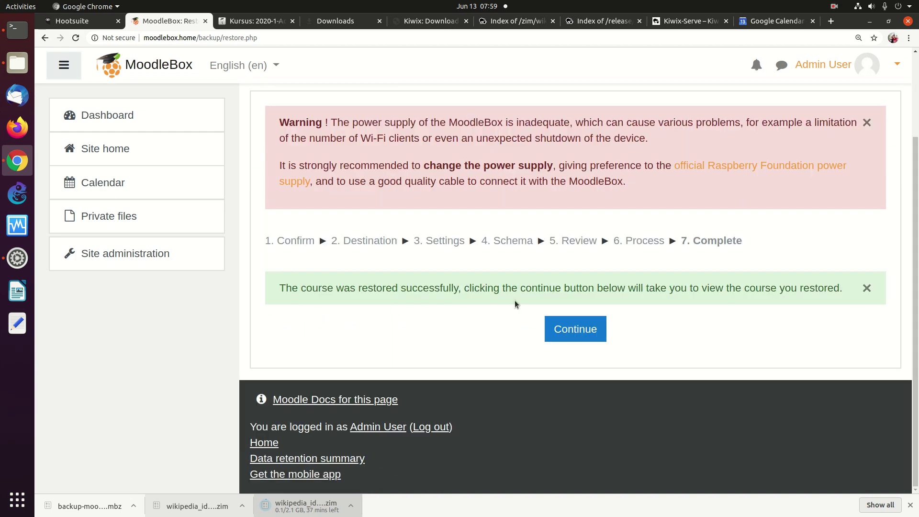
left_click(598, 327)
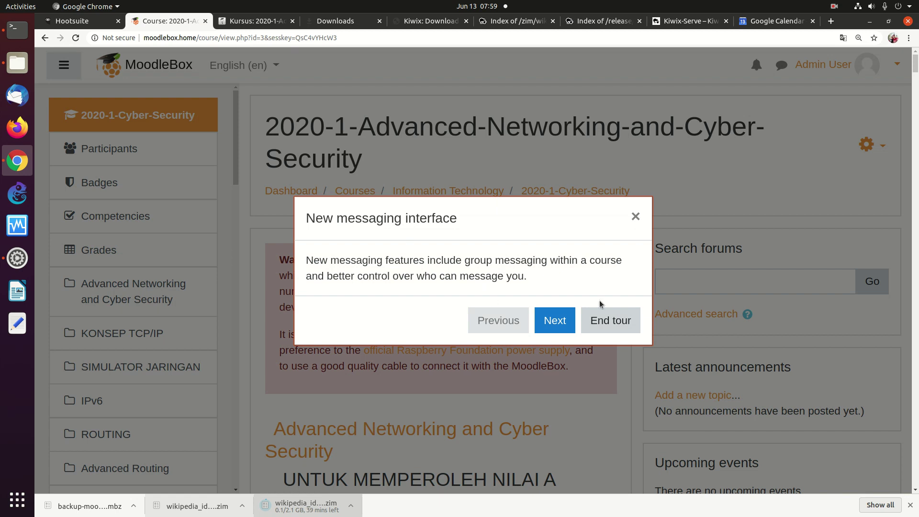
Step: Dismiss the messaging tour and reset the page zoom
left_click(607, 320)
key("ctrl+minus")
key("ctrl+minus")
key("ctrl+minus")
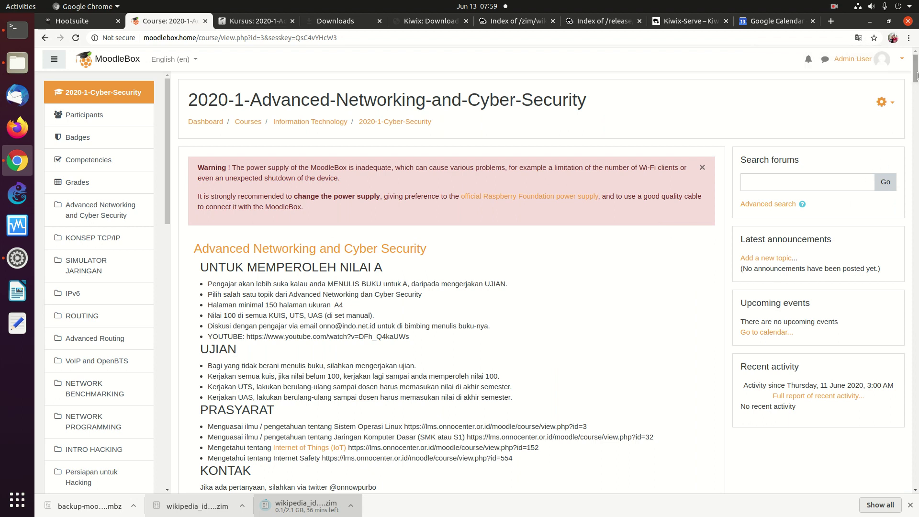
scroll(905, 101, "down", 8)
scroll(904, 102, "down", 14)
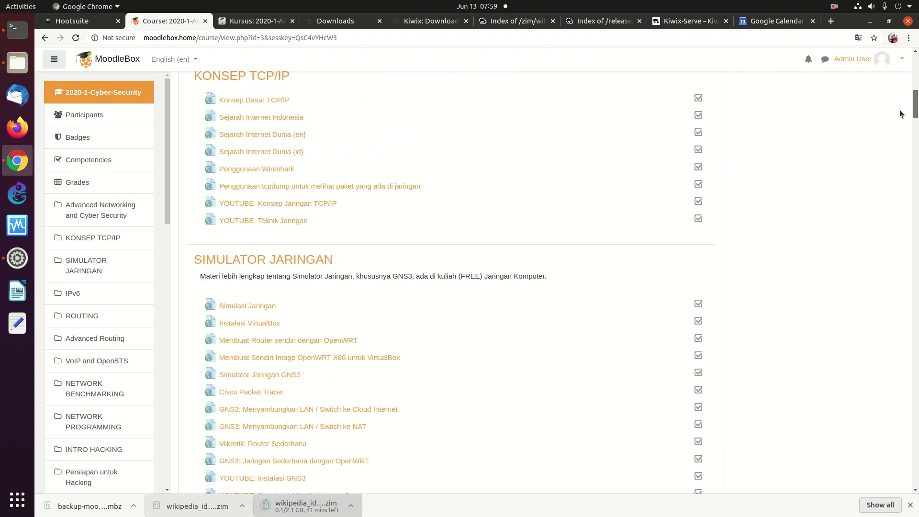
Step: Compare the restored course with the original 2020-1-Cyber-Security course on Darmajaya LMS, then return to Dashboard
left_click(258, 21)
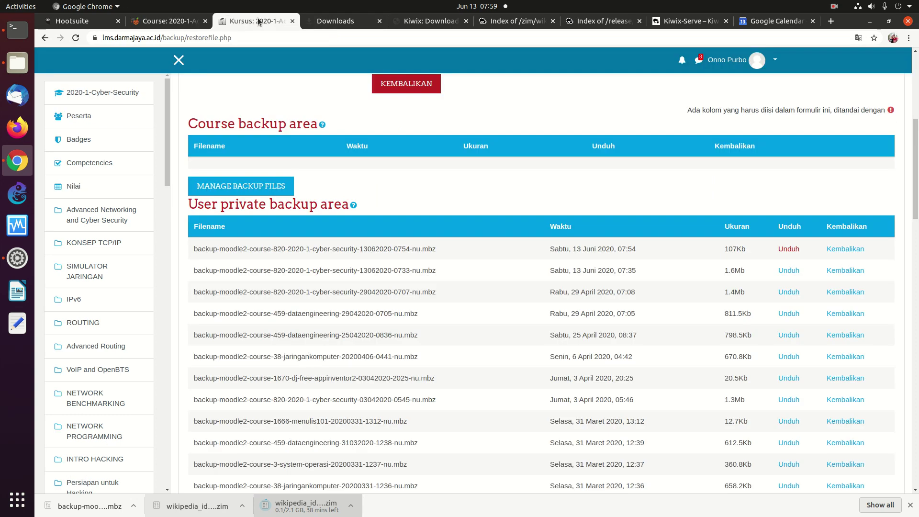
scroll(653, 153, "up", 6)
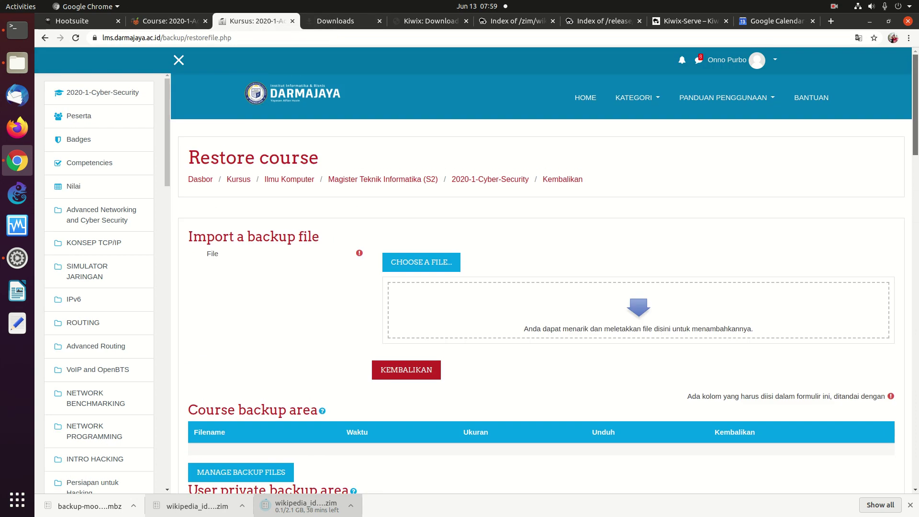
left_click(488, 180)
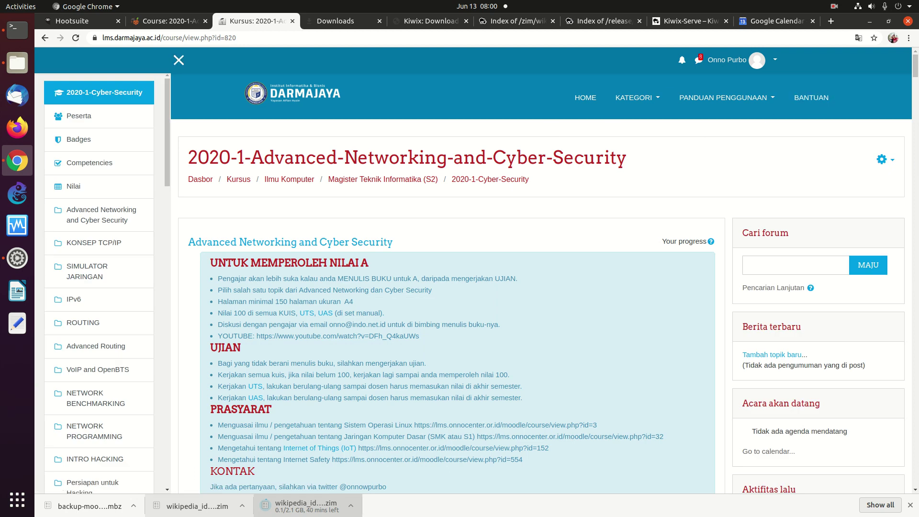
scroll(908, 91, "down", 5)
left_click_drag(908, 89, 881, 171)
left_click(168, 21)
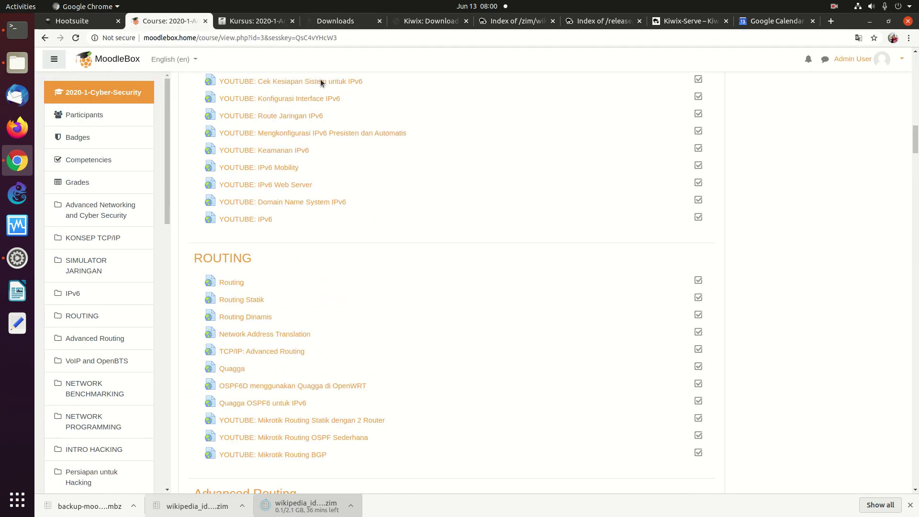
left_click_drag(907, 146, 885, 96)
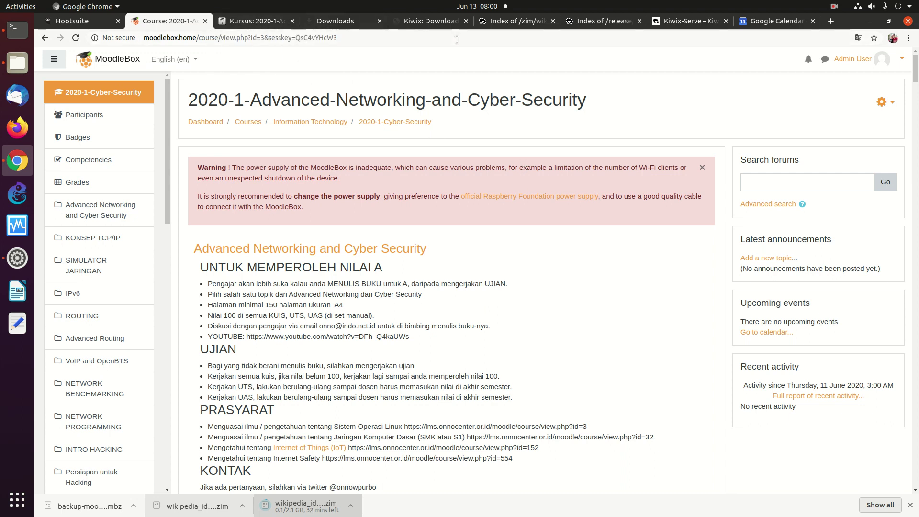
left_click(248, 22)
left_click(168, 21)
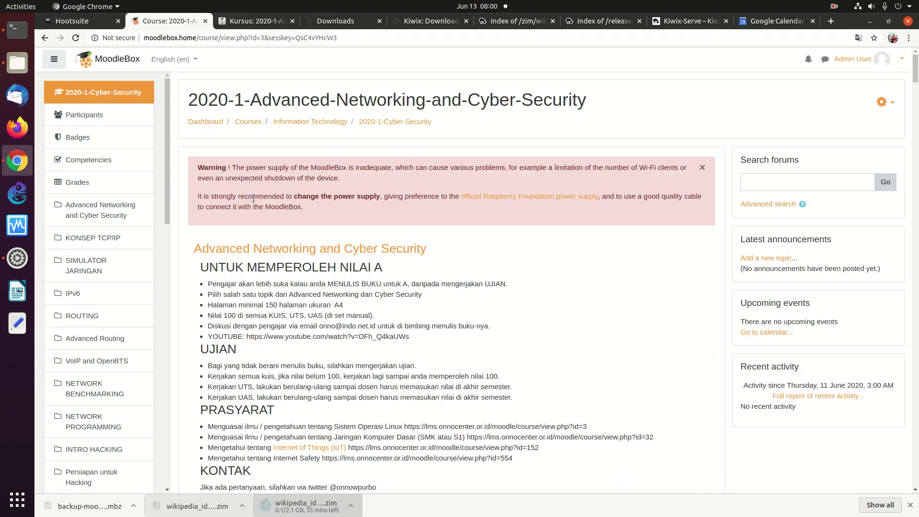
left_click(205, 122)
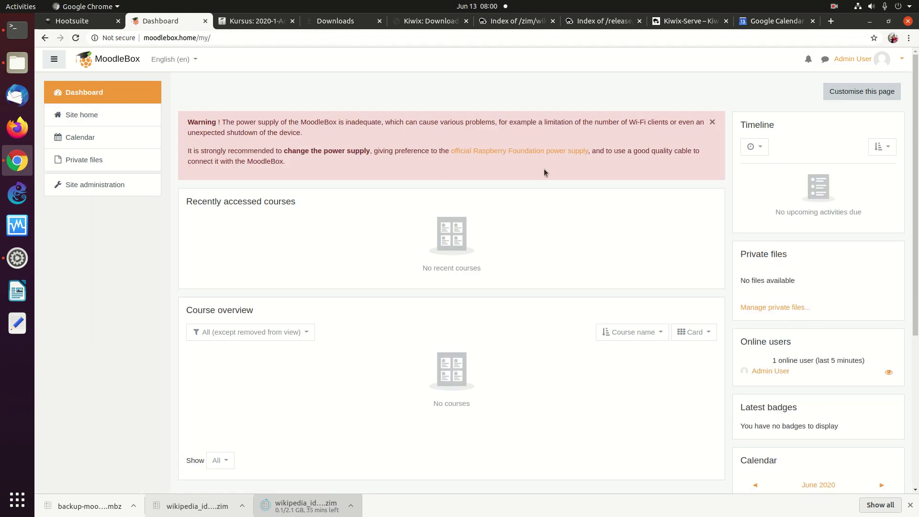
Step: Reload the Dashboard and collapse, then restore, the side navigation
scroll(904, 287, "down", 5)
scroll(904, 252, "up", 4)
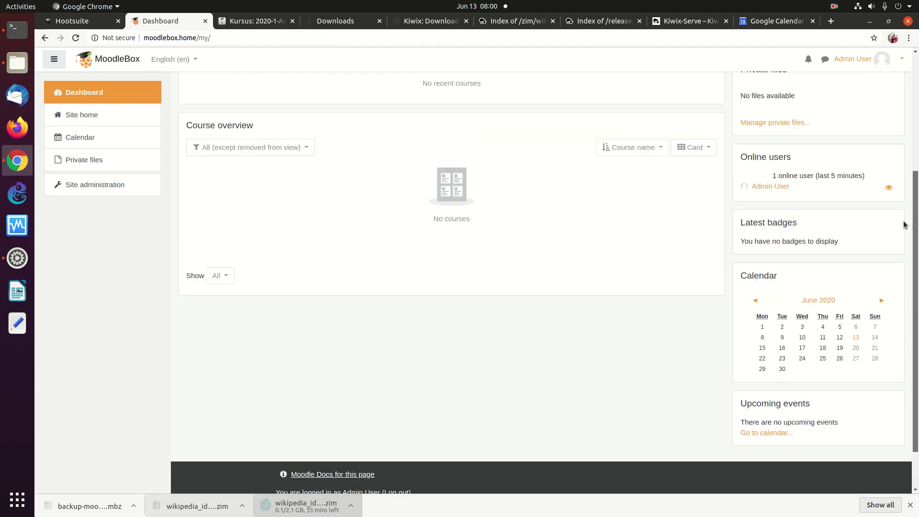
scroll(904, 163, "up", 2)
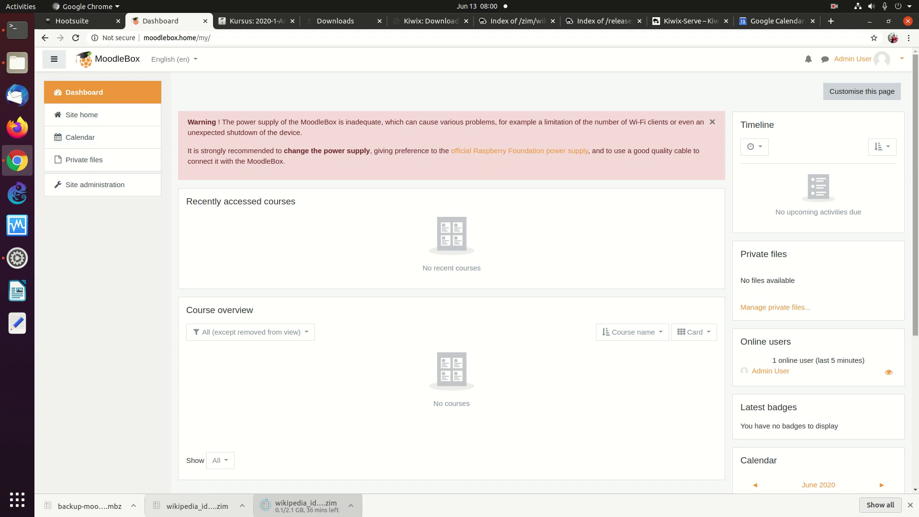
left_click(100, 101)
left_click(53, 67)
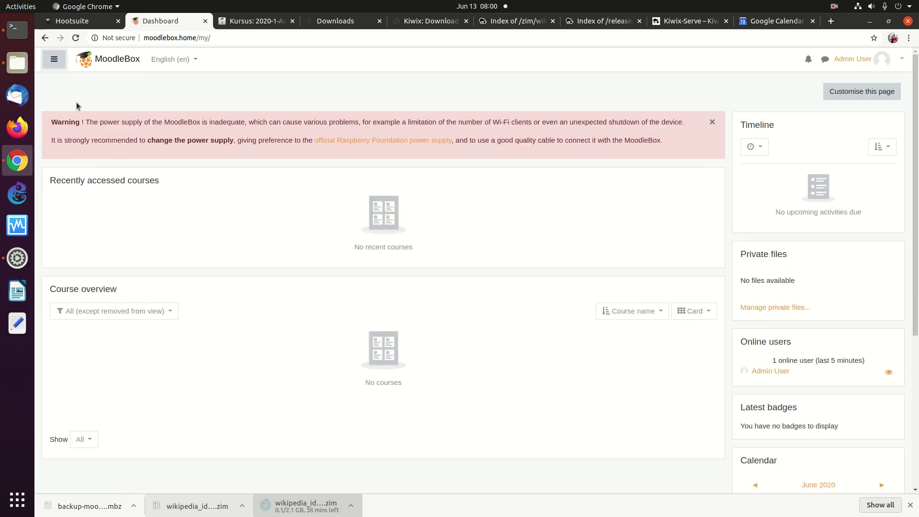
left_click(60, 66)
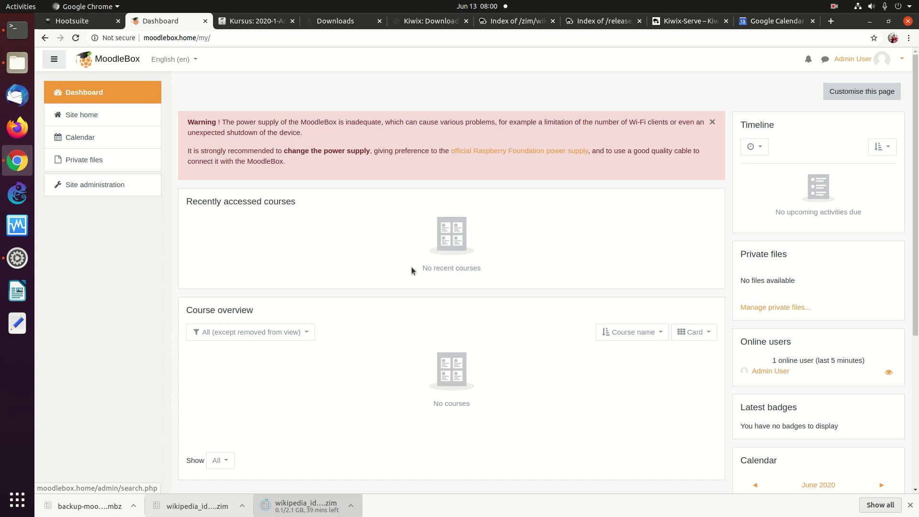
Step: Switch Course overview to List and back to Card, then go to Site home
left_click(652, 333)
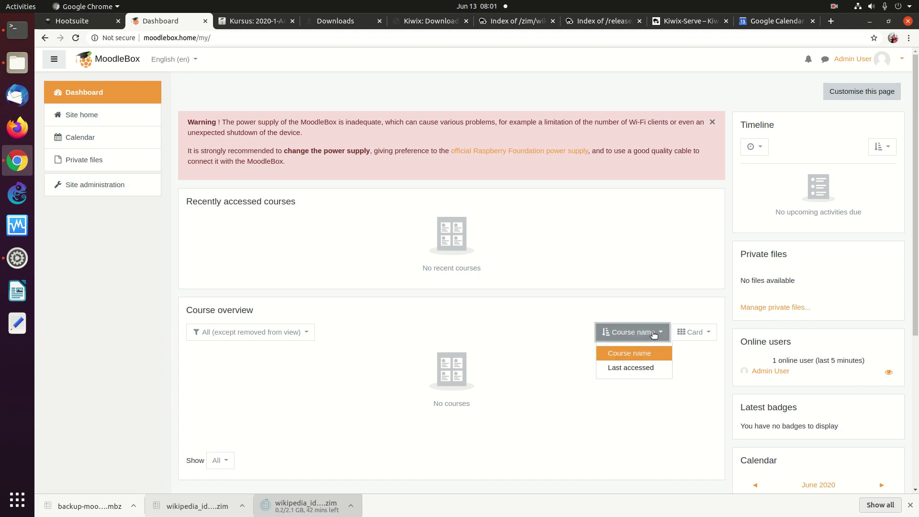
left_click(697, 331)
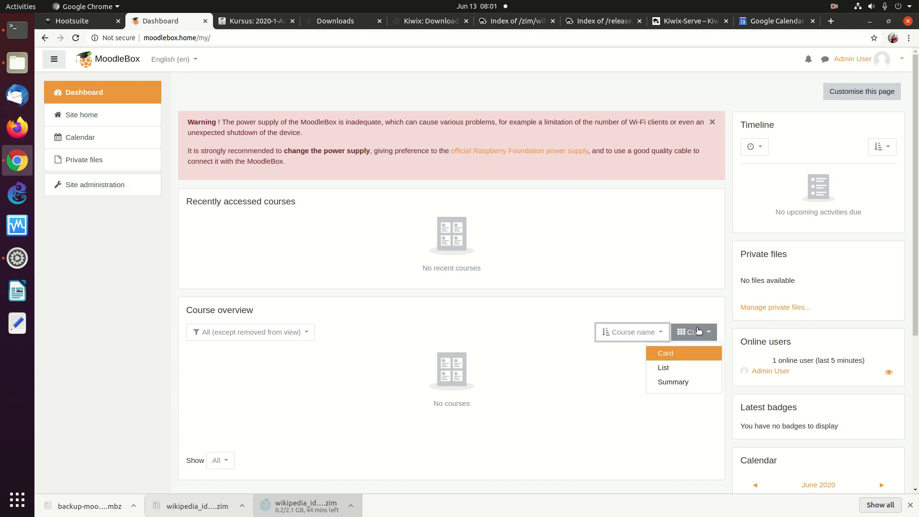
left_click(670, 370)
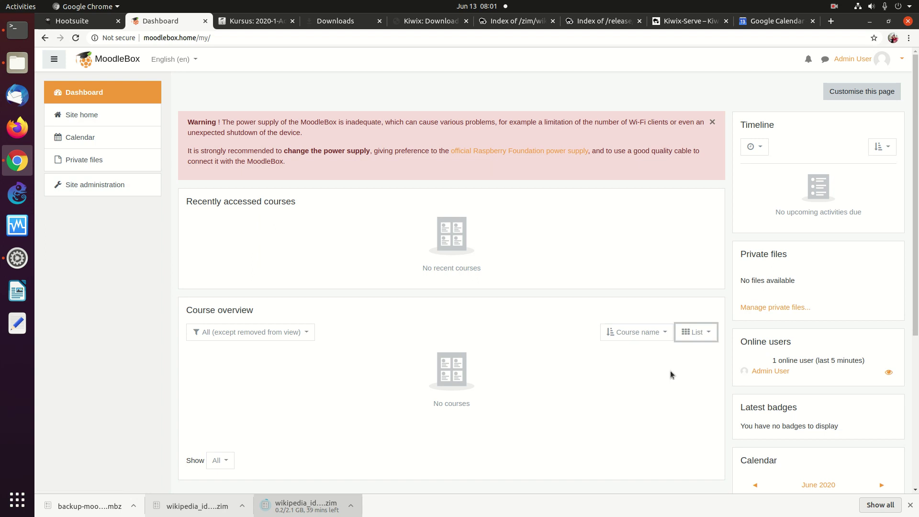
left_click(690, 337)
left_click(670, 354)
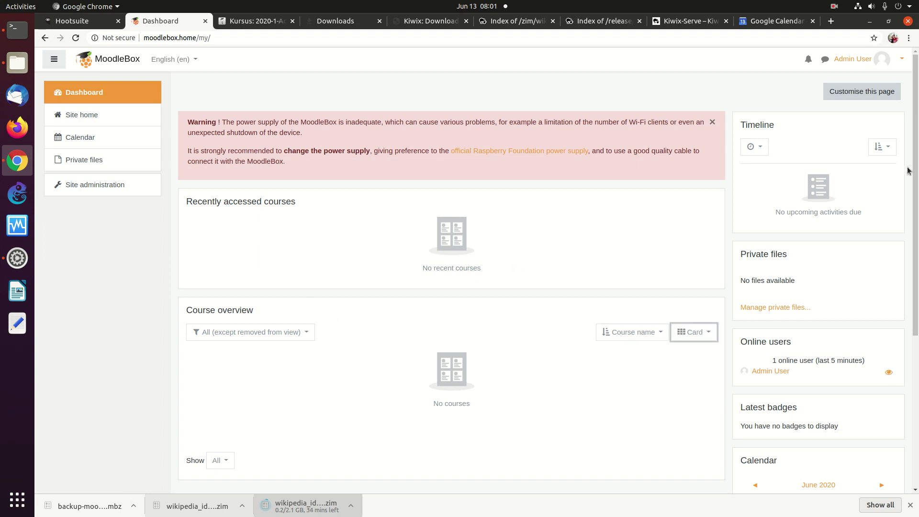
scroll(899, 268, "down", 5)
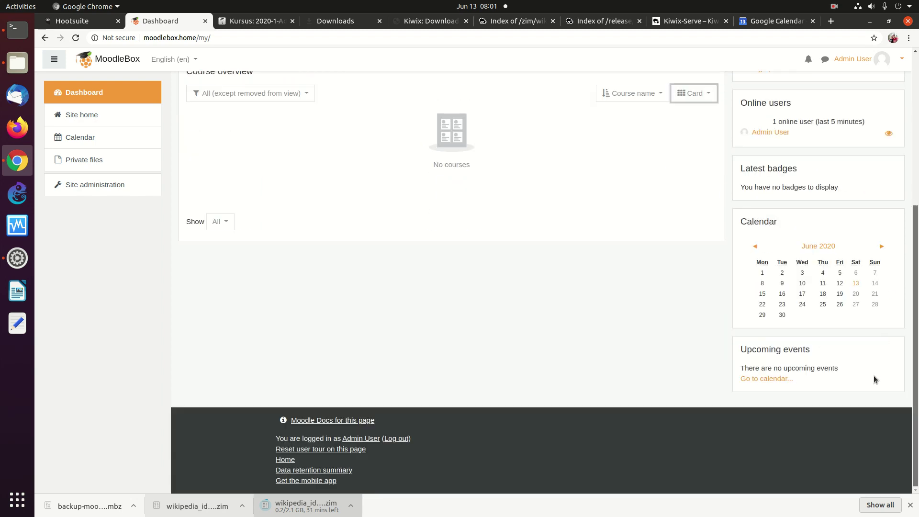
scroll(874, 376, "up", 5)
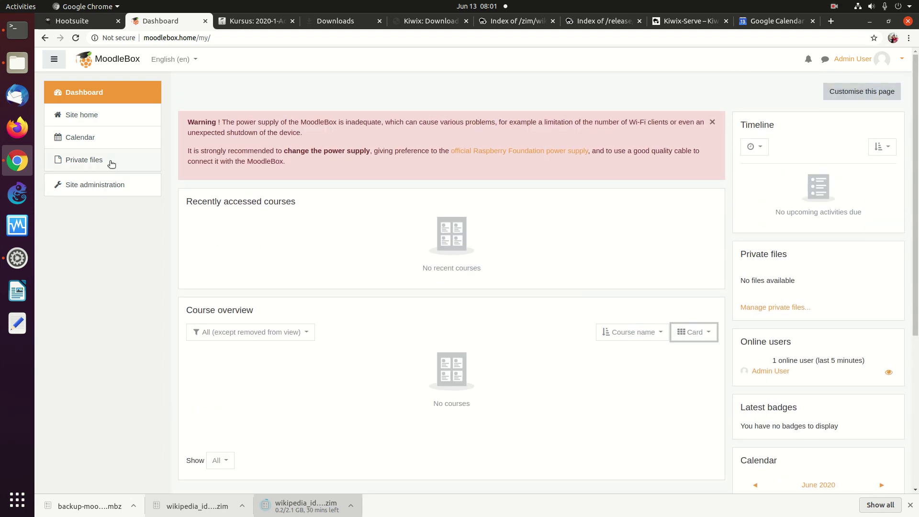
left_click(77, 115)
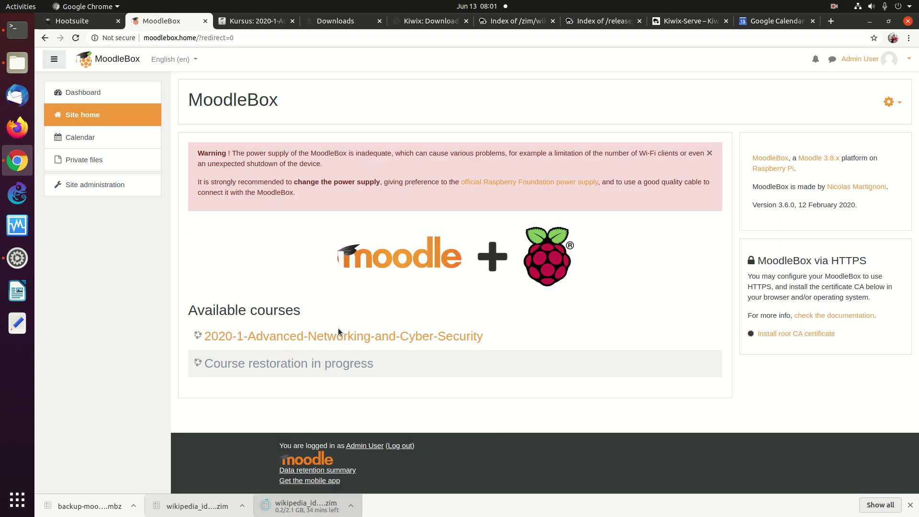
Step: Open the restored course's Enrolment methods and enable Self enrolment (Student)
left_click(334, 336)
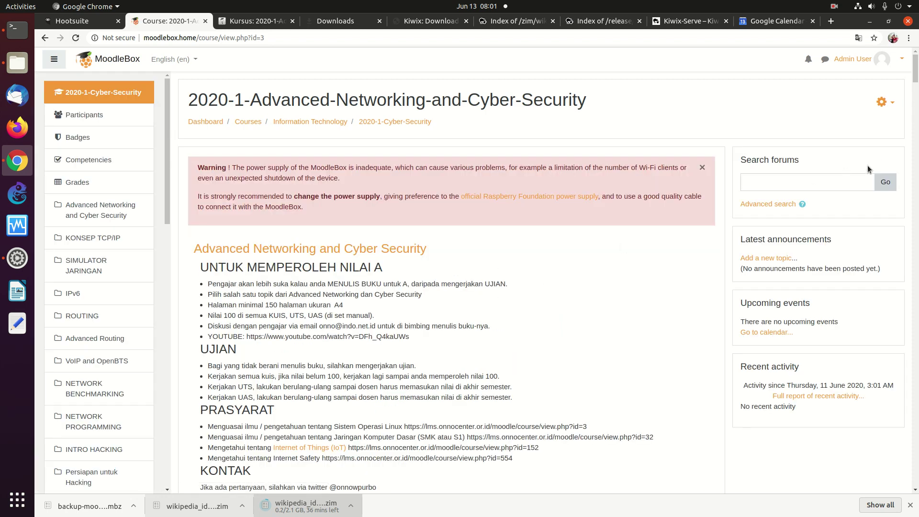
left_click(883, 102)
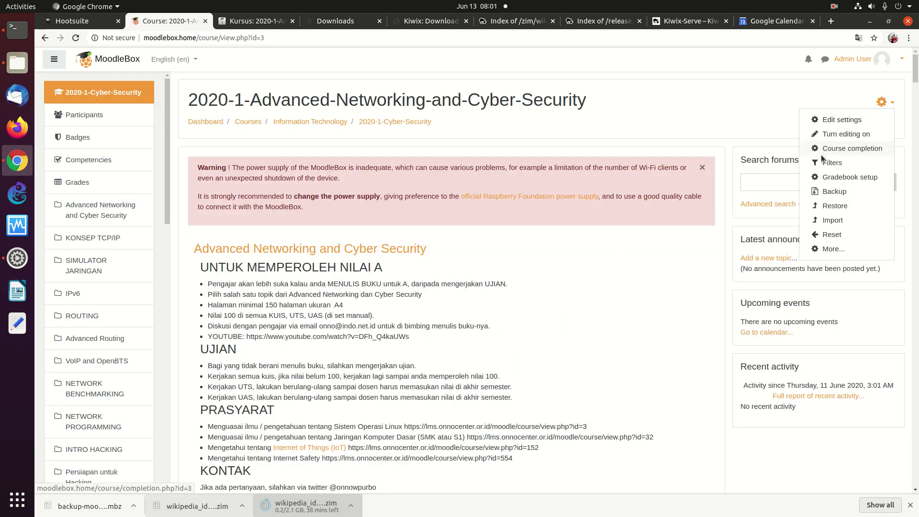
left_click(833, 248)
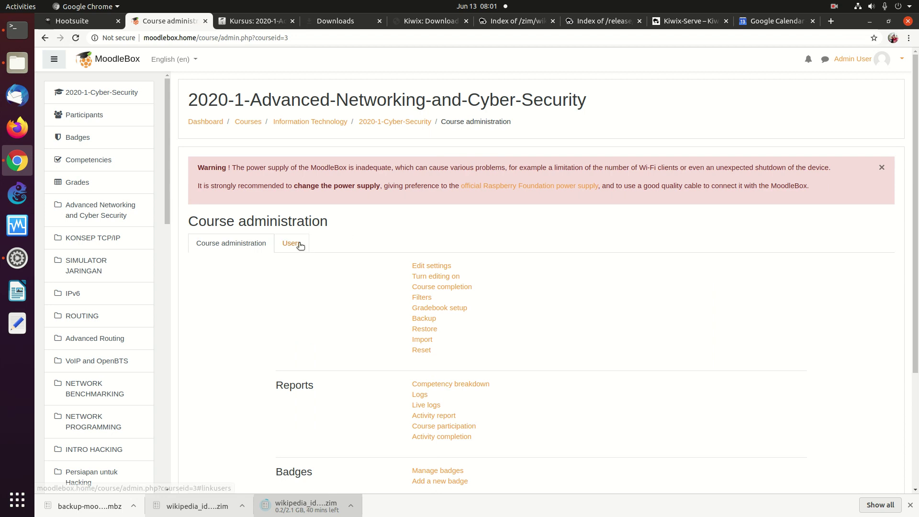
left_click(297, 244)
left_click(440, 320)
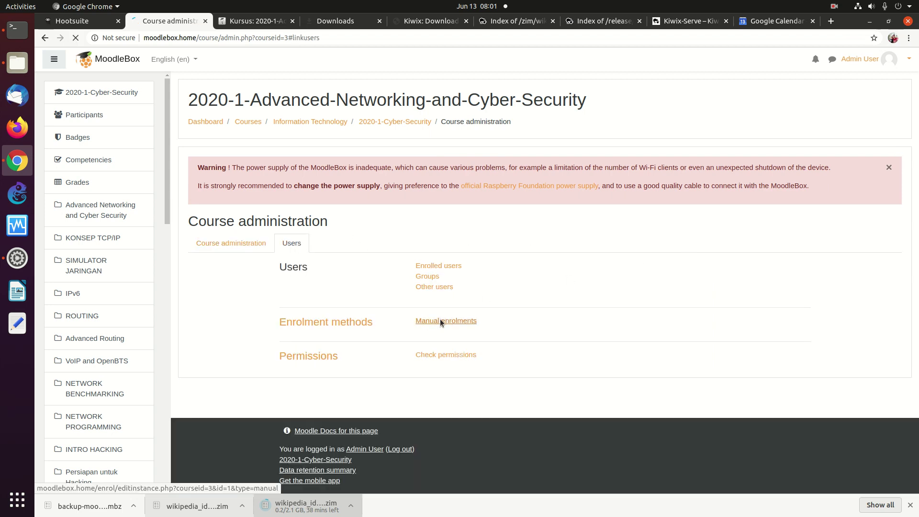
left_click(45, 38)
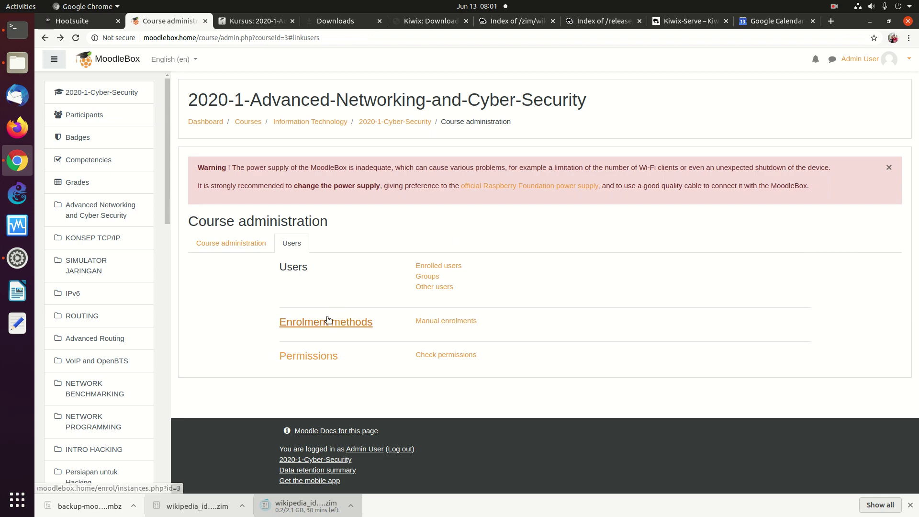
left_click(334, 321)
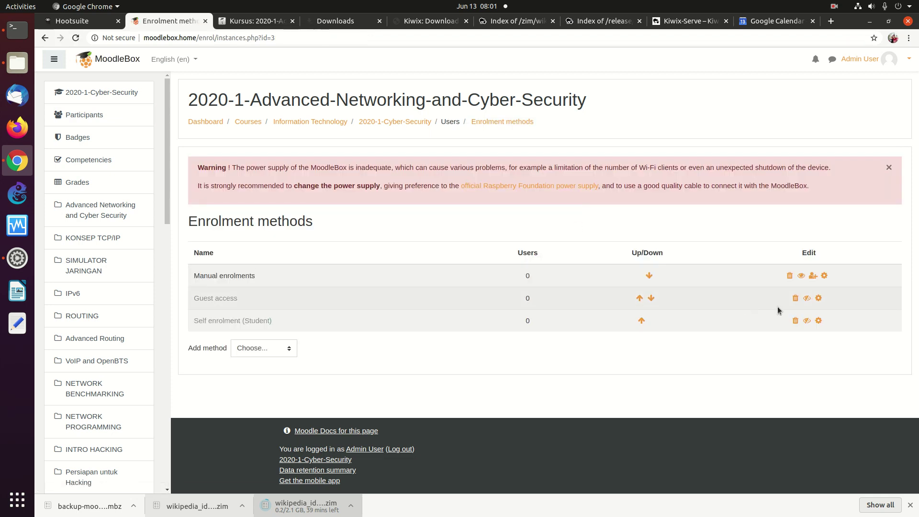
left_click(809, 321)
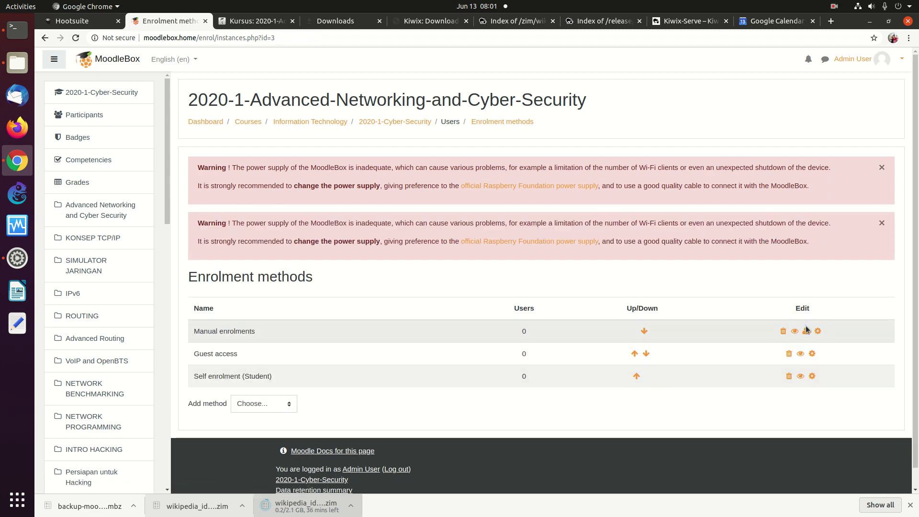
Step: Enrol the Admin User in the course as a Student through Manual enrolments
left_click(806, 330)
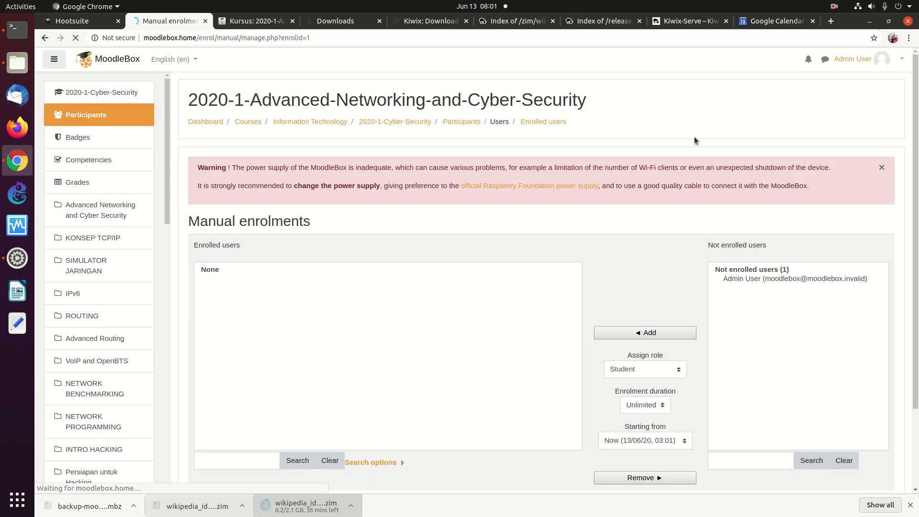
left_click(790, 278)
left_click(634, 333)
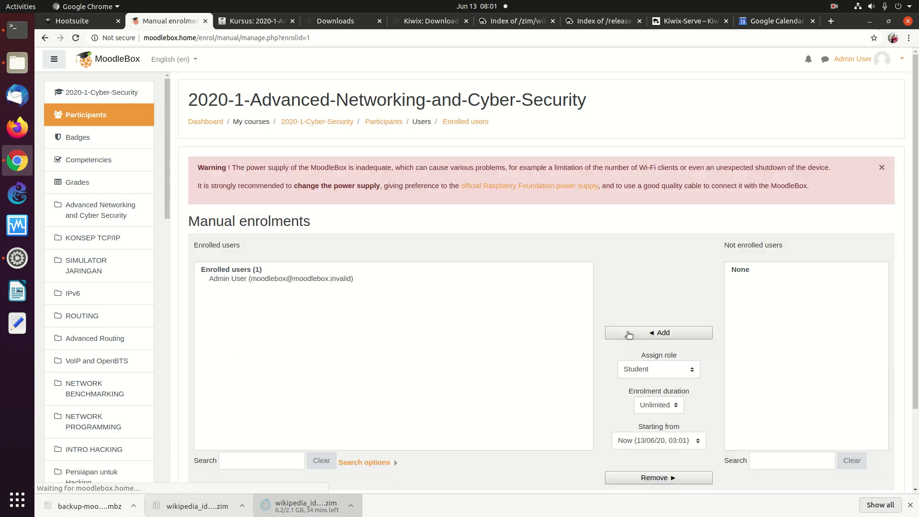
scroll(896, 188, "down", 3)
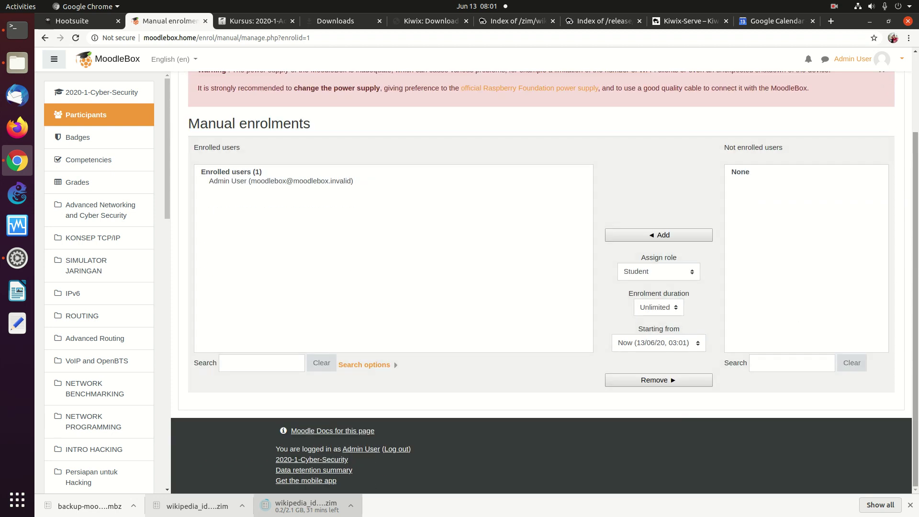
scroll(756, 304, "up", 3)
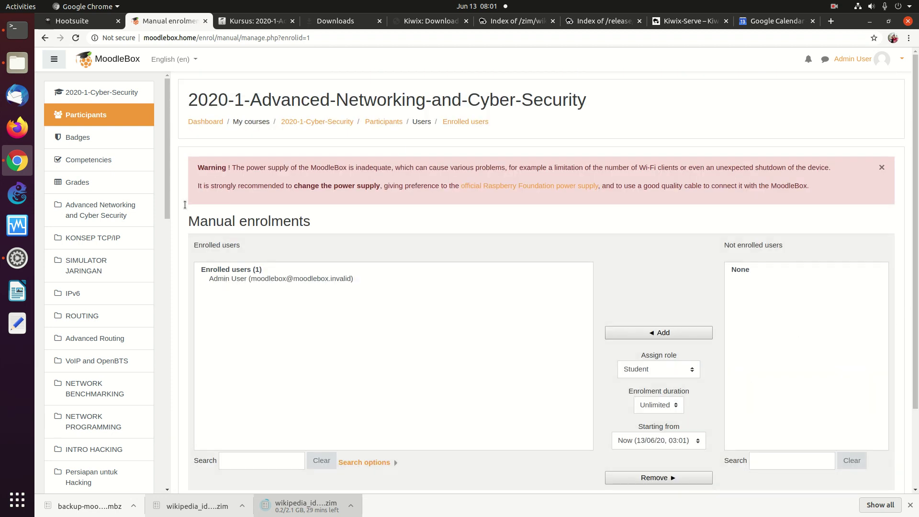
left_click_drag(162, 191, 168, 290)
left_click(168, 290)
mouse_move(164, 225)
left_mouse_down()
mouse_move(172, 354)
mouse_move(167, 233)
left_mouse_up()
Step: Check the course now appears on the Dashboard, then open Site administration
left_click(210, 123)
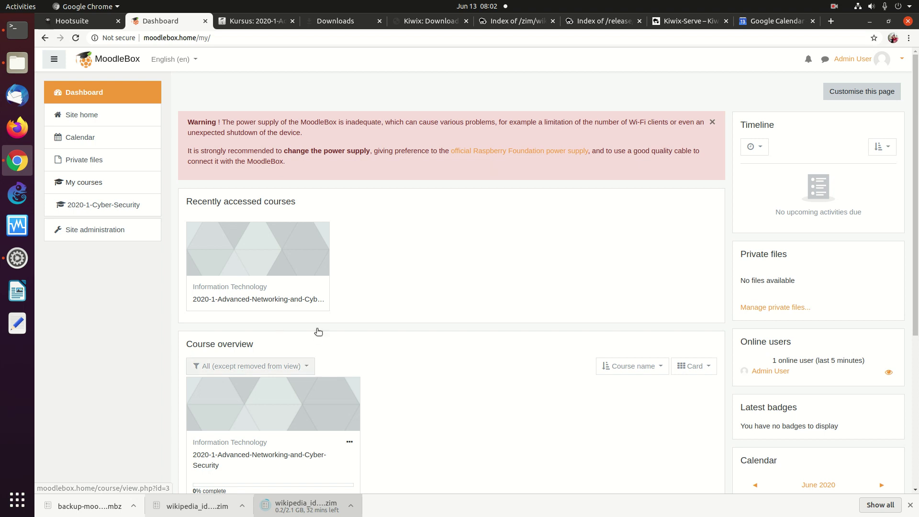
scroll(878, 272, "down", 5)
scroll(884, 213, "up", 5)
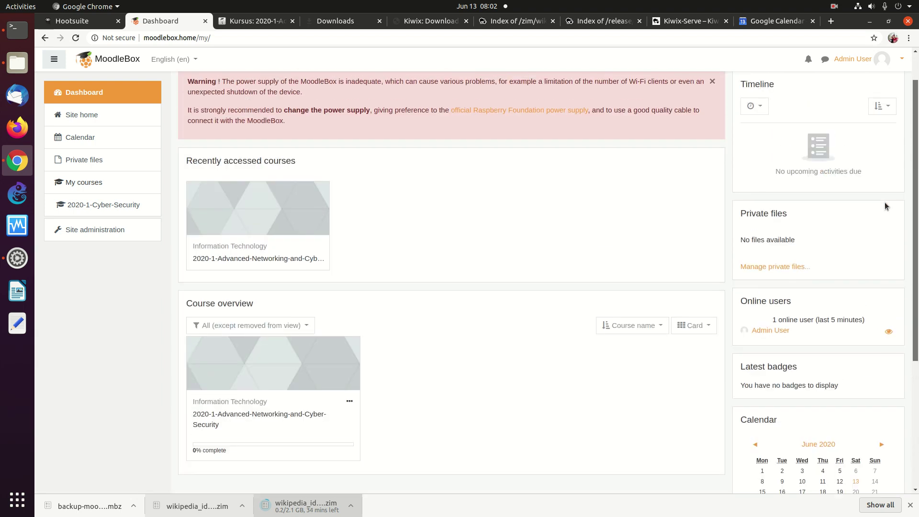
left_click(101, 235)
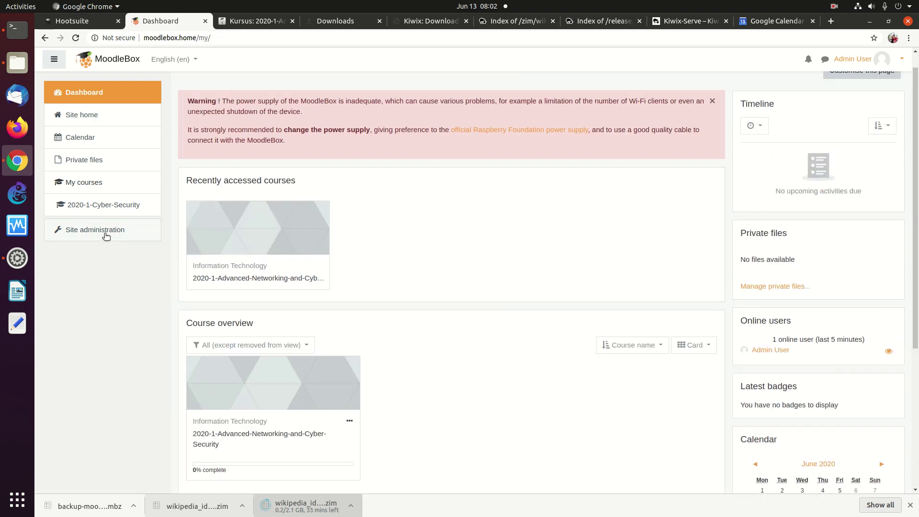
left_click(100, 232)
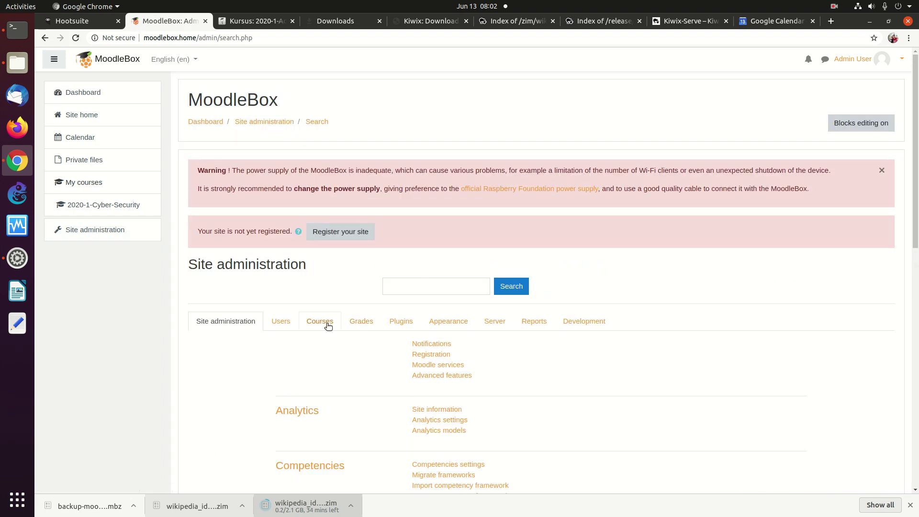
Step: Open Users > Add a new user and enter the new user's username
left_click(281, 322)
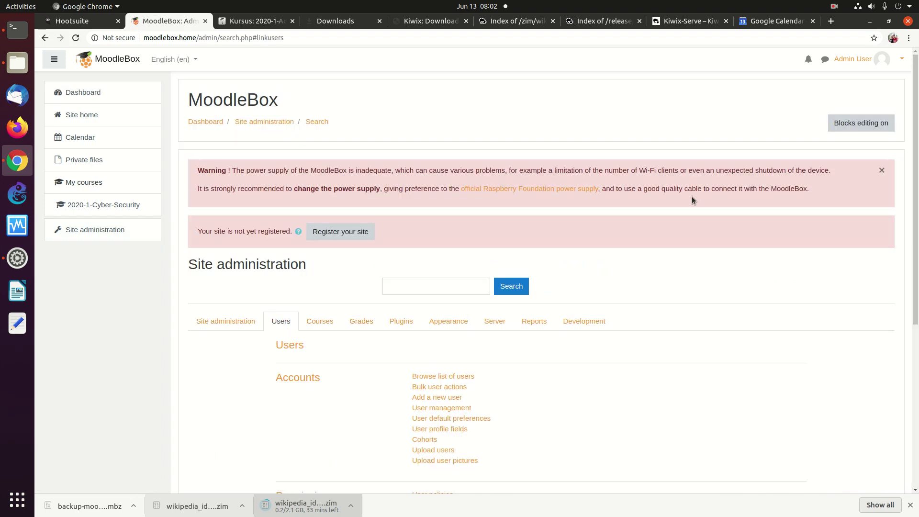
scroll(890, 242, "down", 5)
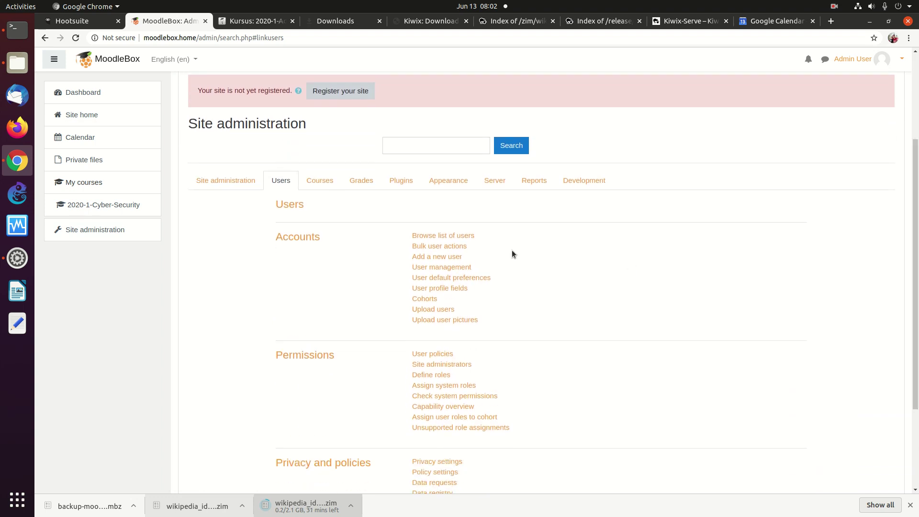
left_click(436, 256)
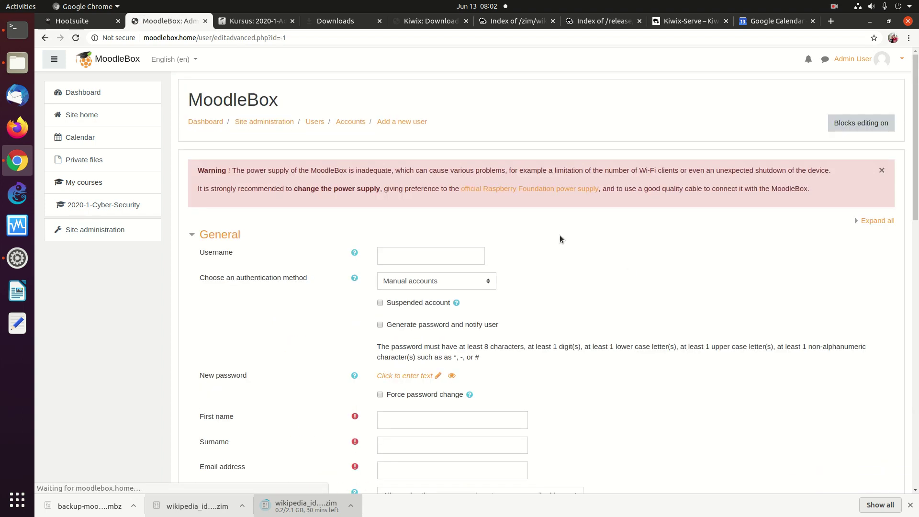
left_click(426, 256)
type("onno")
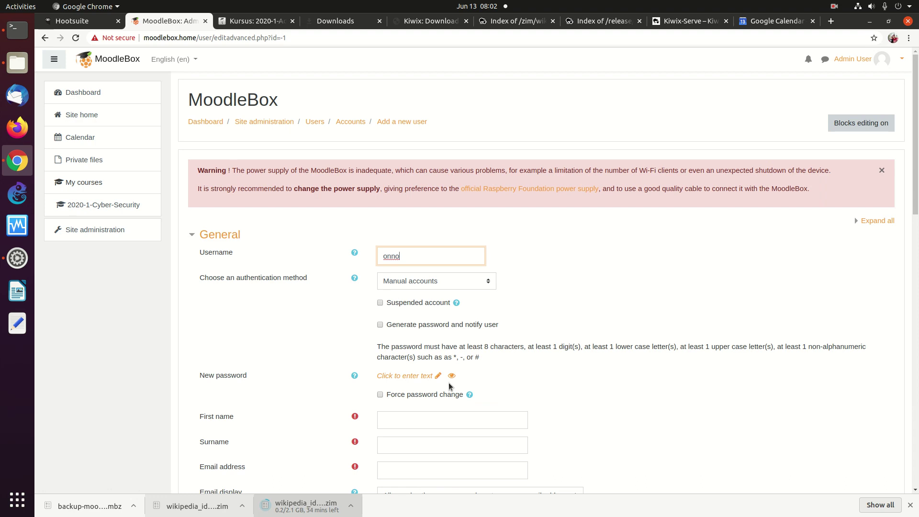
Step: Enter and reveal a new password for the account, correcting it once
left_click(437, 377)
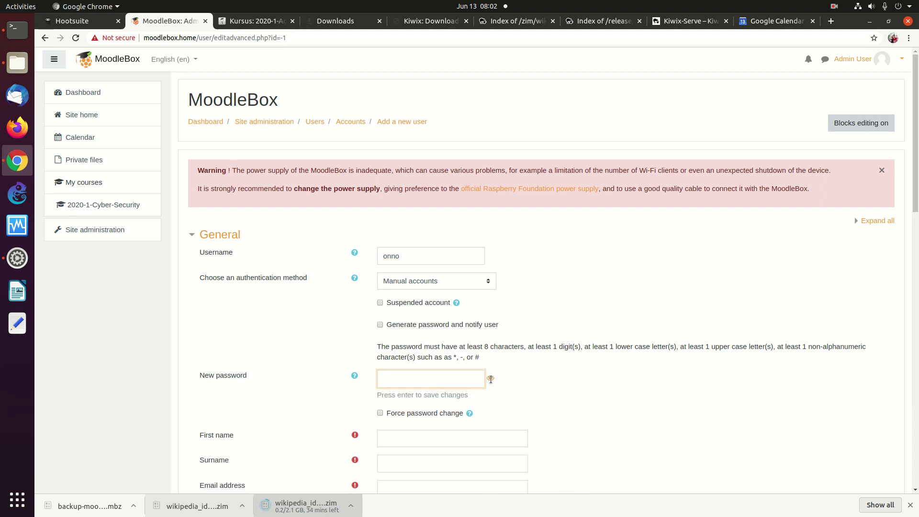
left_click(490, 379)
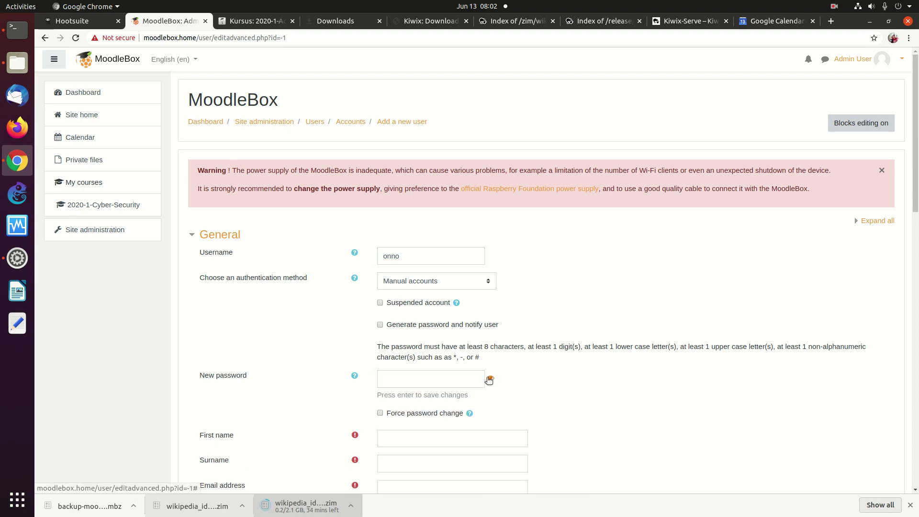
left_click(440, 379)
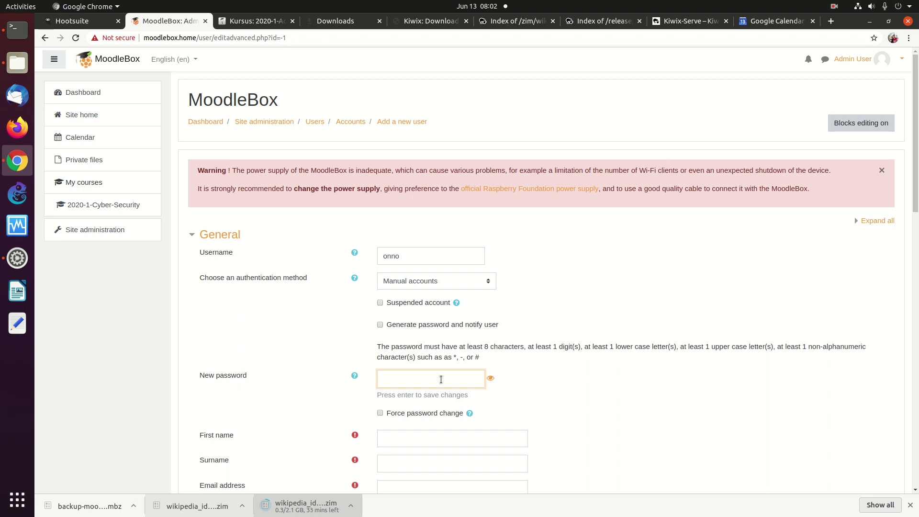
type("•••")
left_click(491, 379)
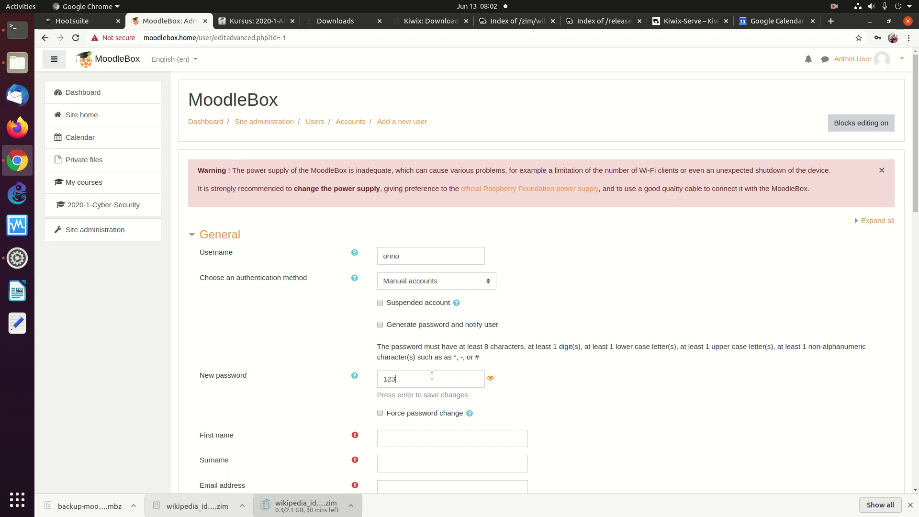
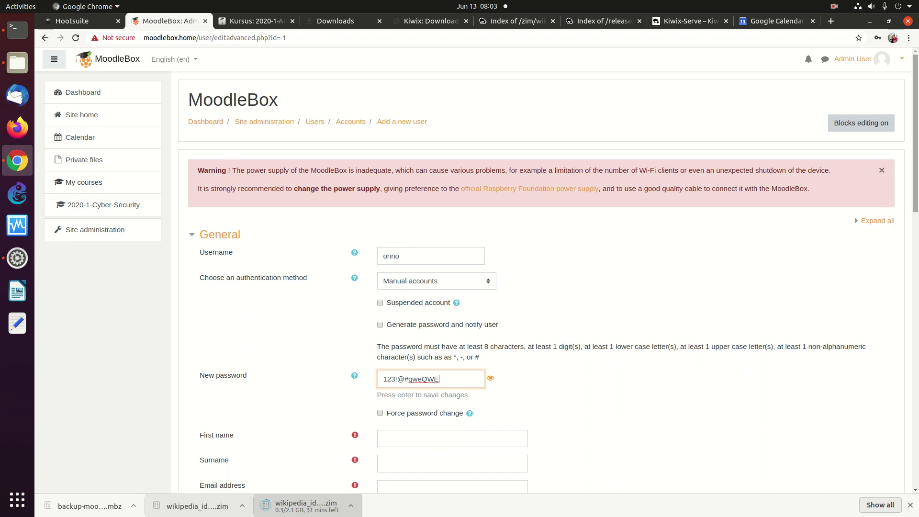
scroll(885, 233, "down", 6)
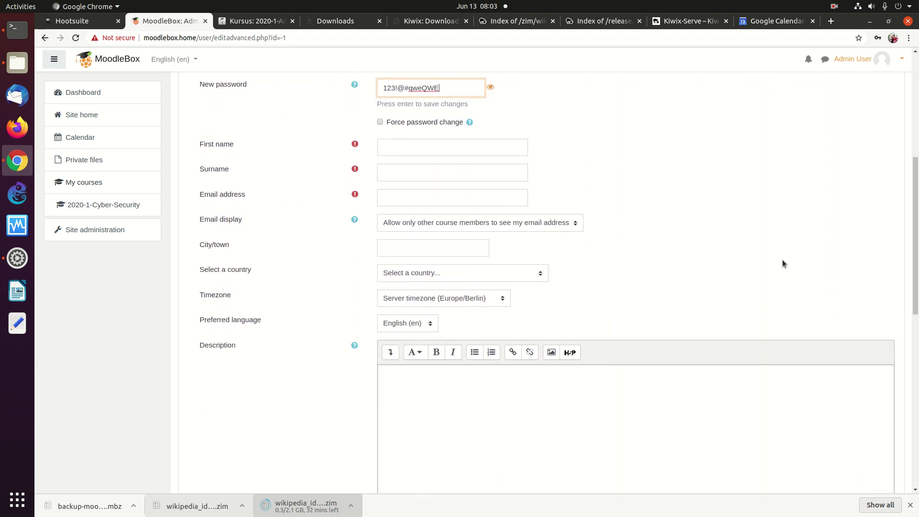
Step: Enter the new user's first name, capitalised, and their surname
left_click(439, 144)
type("onno")
key("Tab")
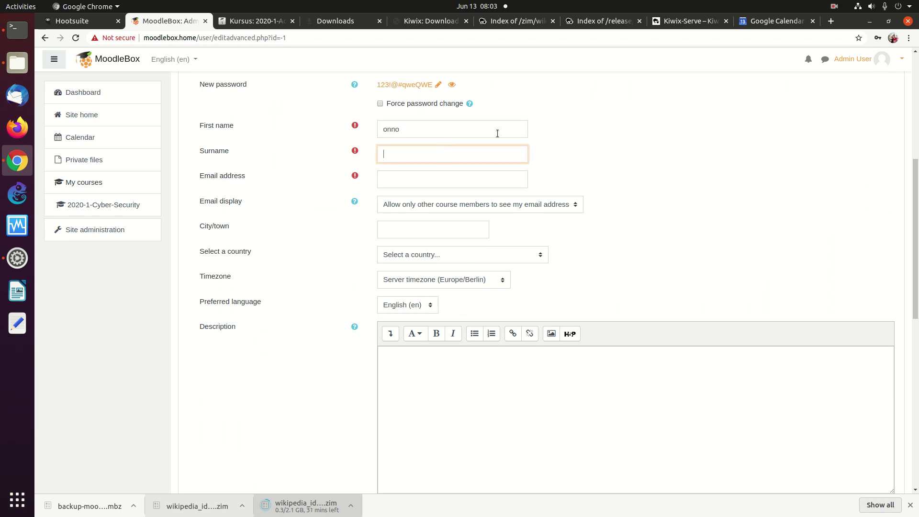
double_click(433, 129)
type("Onno")
key("Tab")
type("Purbo")
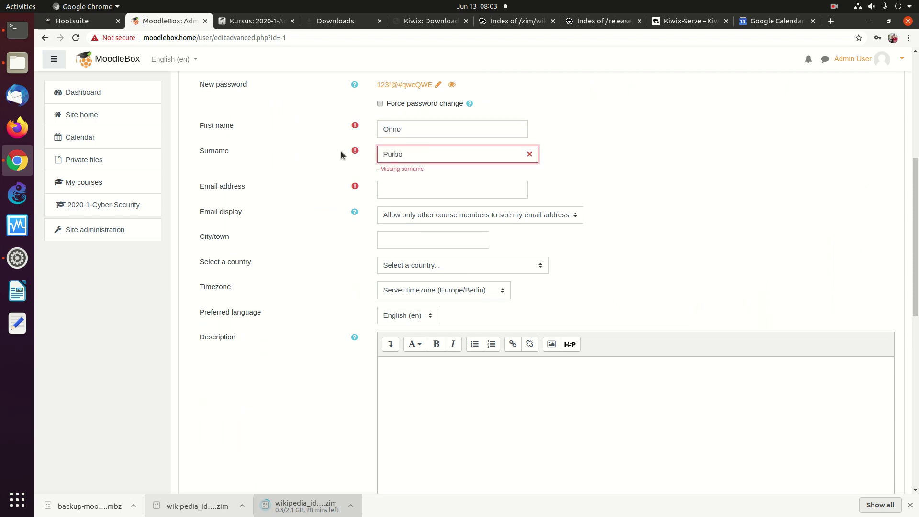
Step: Fill in the user's e-mail address and city Jakarta, and choose Indonesia as country
left_click(414, 188)
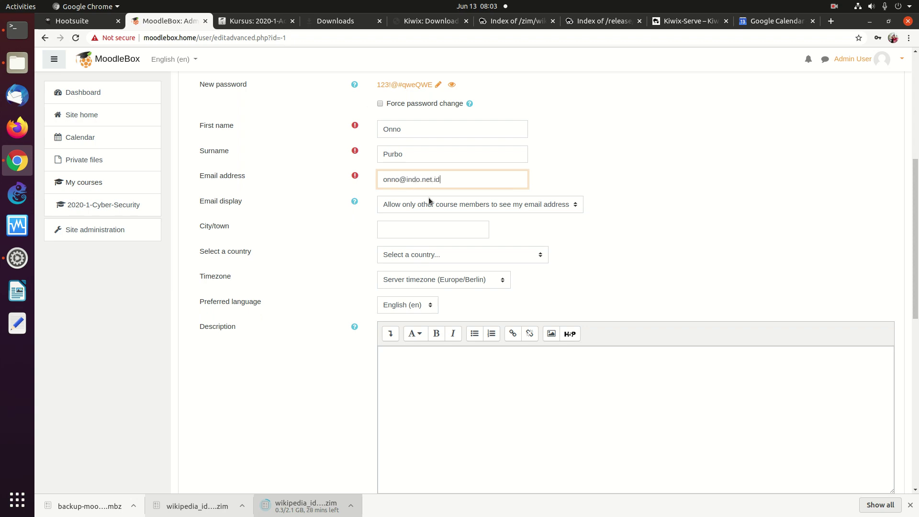
left_click(435, 234)
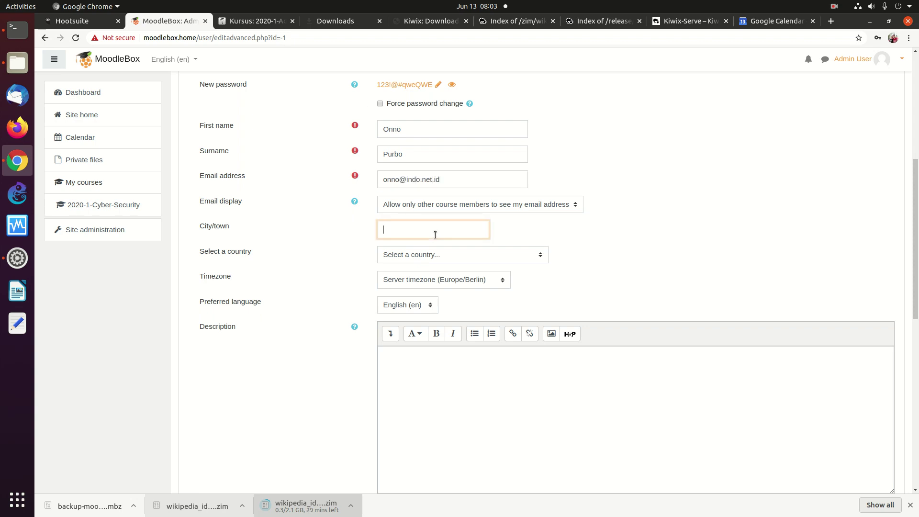
left_click(436, 254)
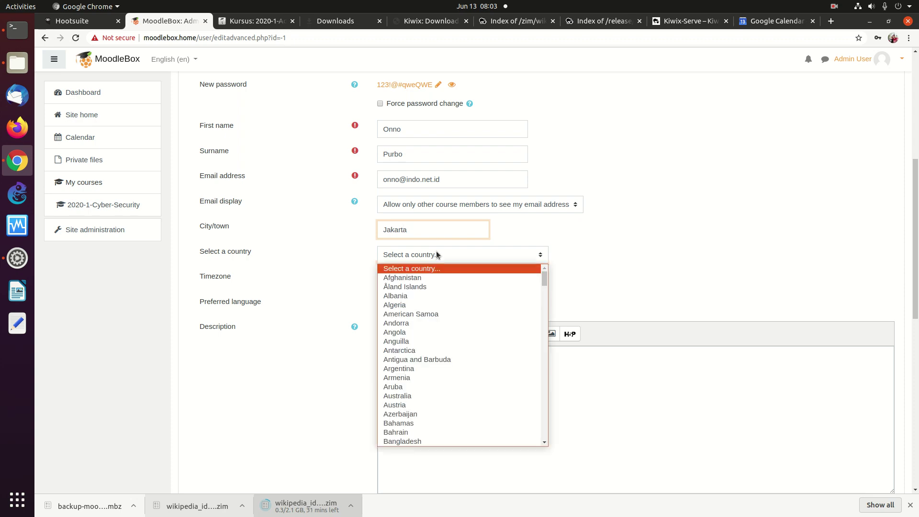
key("i")
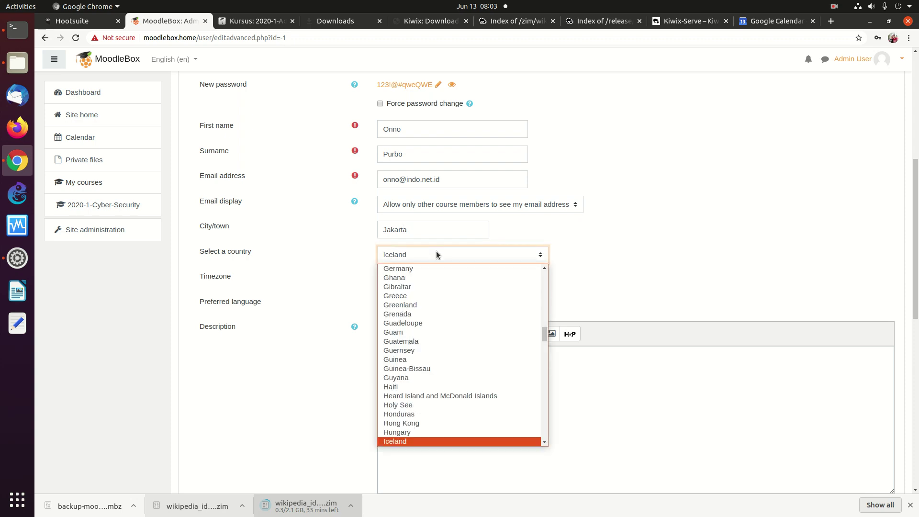
key("Down")
key("Down")
key("Down")
key("Up")
key("Return")
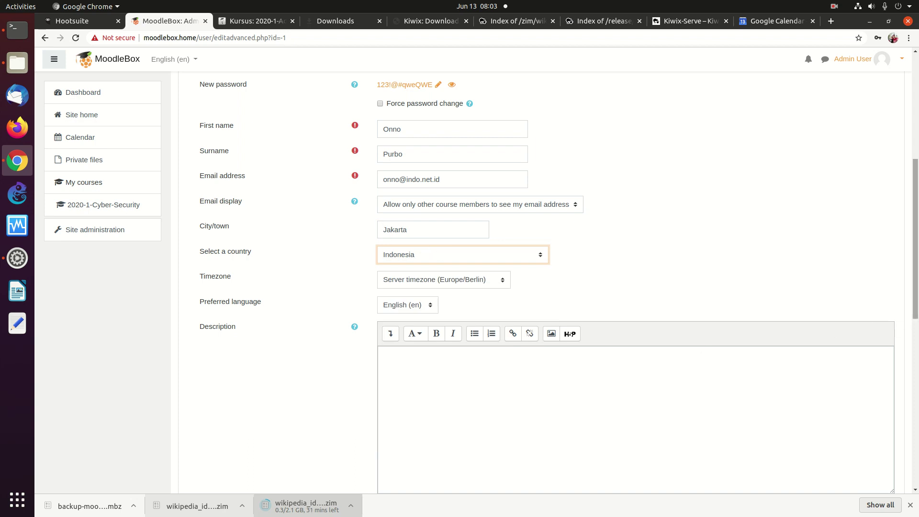
Step: Create the new user account
scroll(901, 364, "down", 5)
scroll(895, 387, "down", 6)
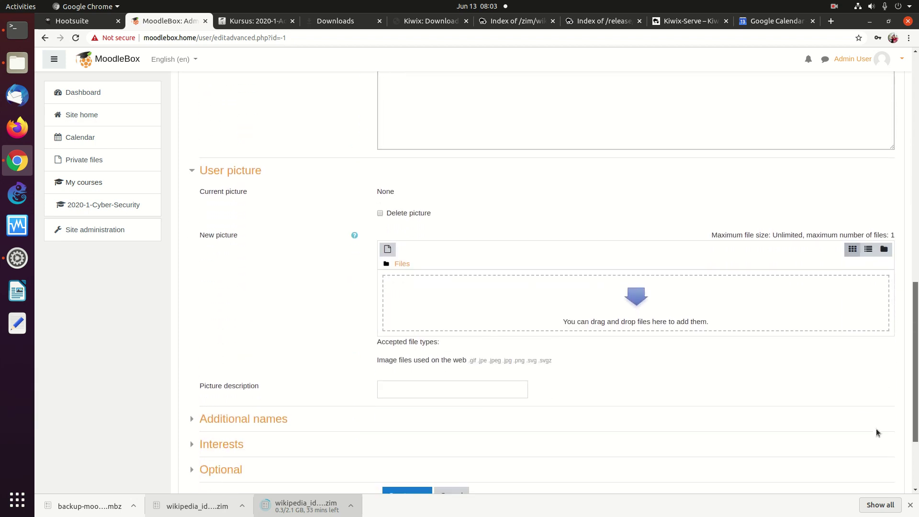
left_click(405, 372)
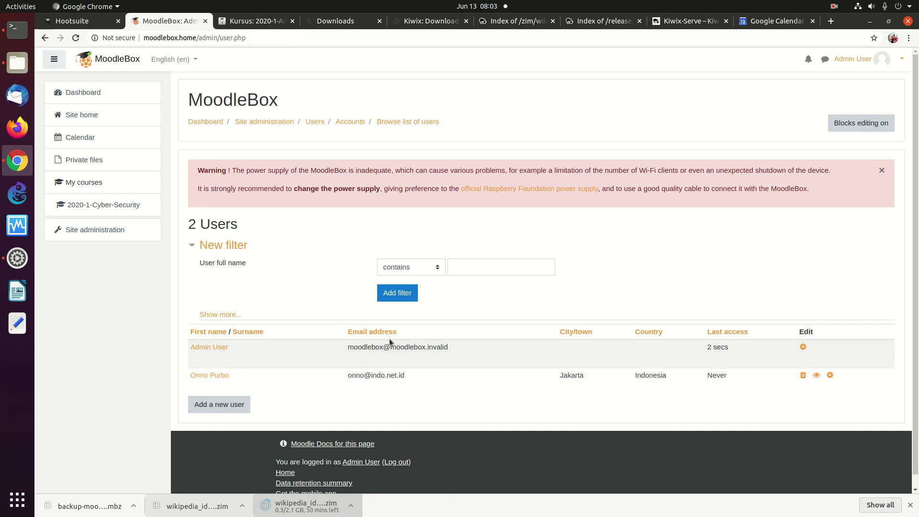
Step: Open the 2020-1-Cyber-Security course and go to its full Course administration page via More..
left_click(105, 206)
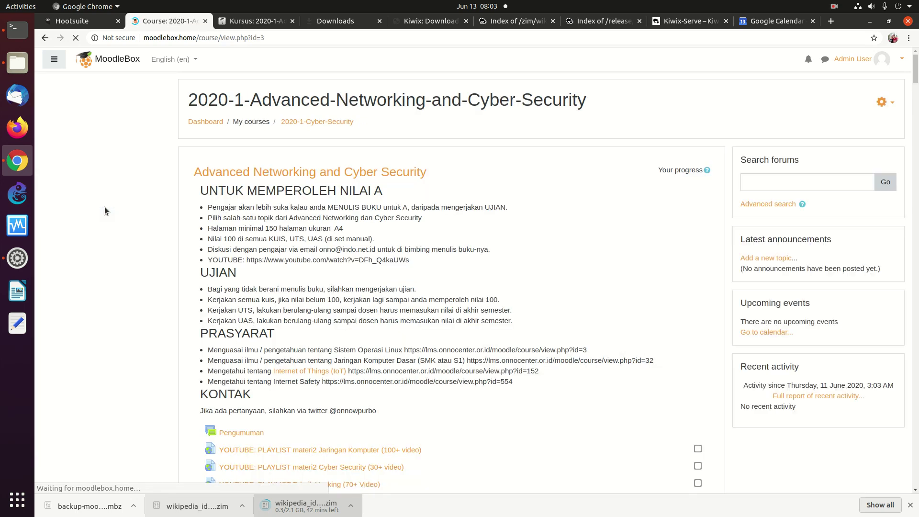
left_click(879, 103)
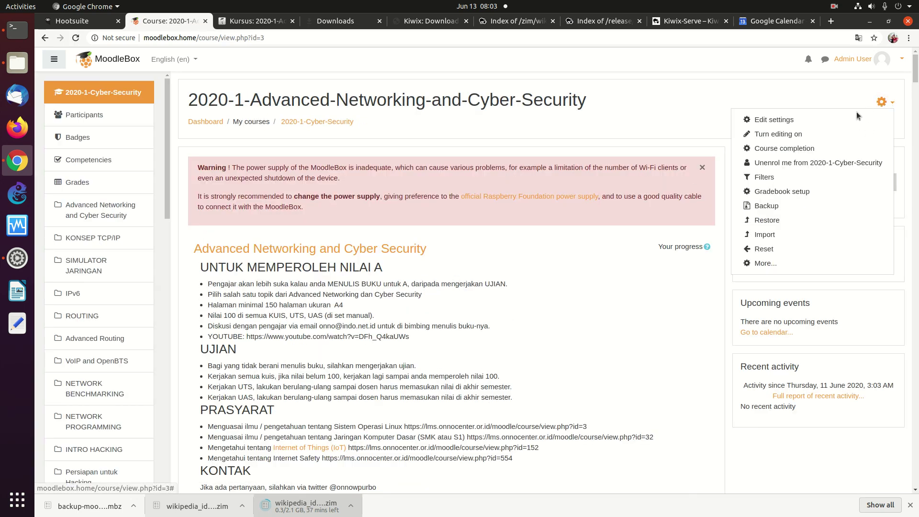
left_click(761, 264)
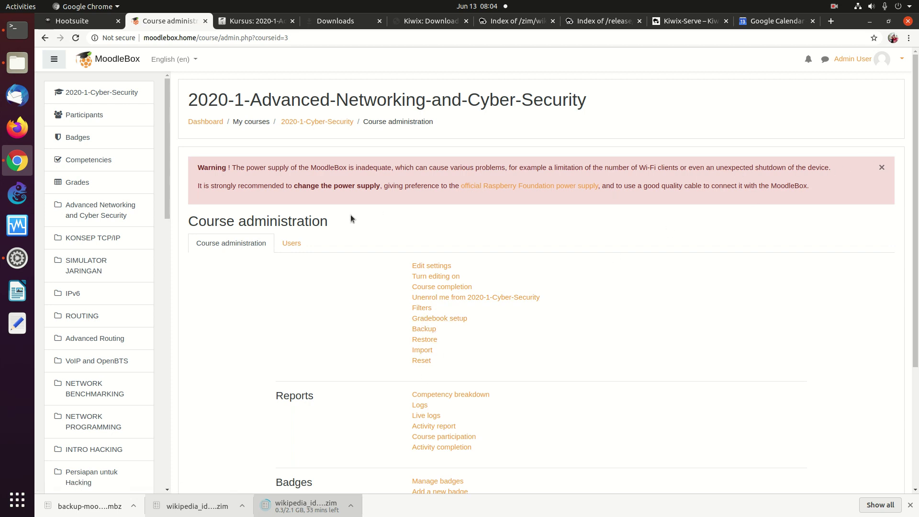
Step: Enrol the new user through Manual enrolments, then return to the course's Users section
left_click(291, 243)
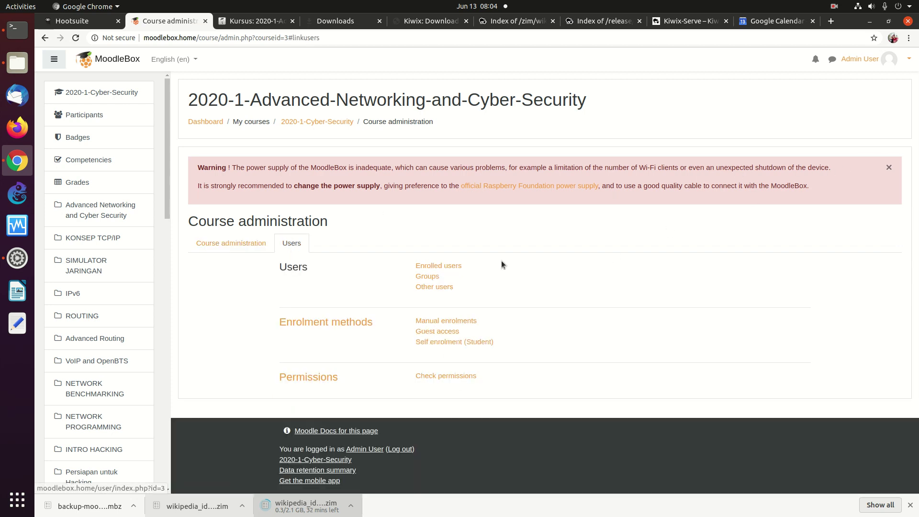
left_click(442, 322)
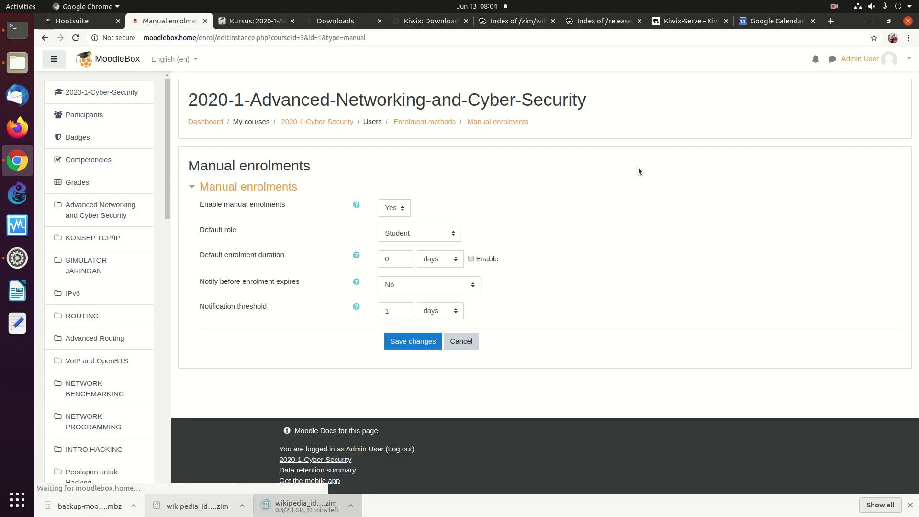
left_click(44, 38)
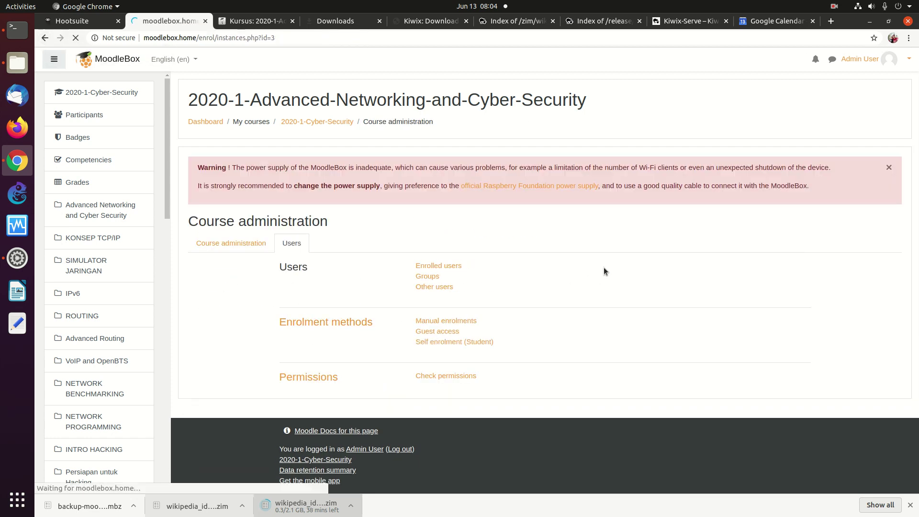
left_click(812, 276)
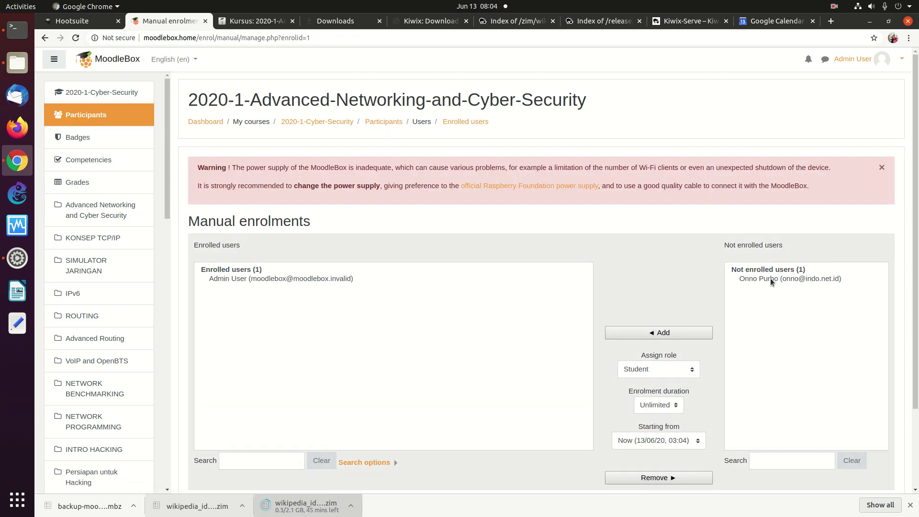
left_click(771, 277)
left_click(659, 332)
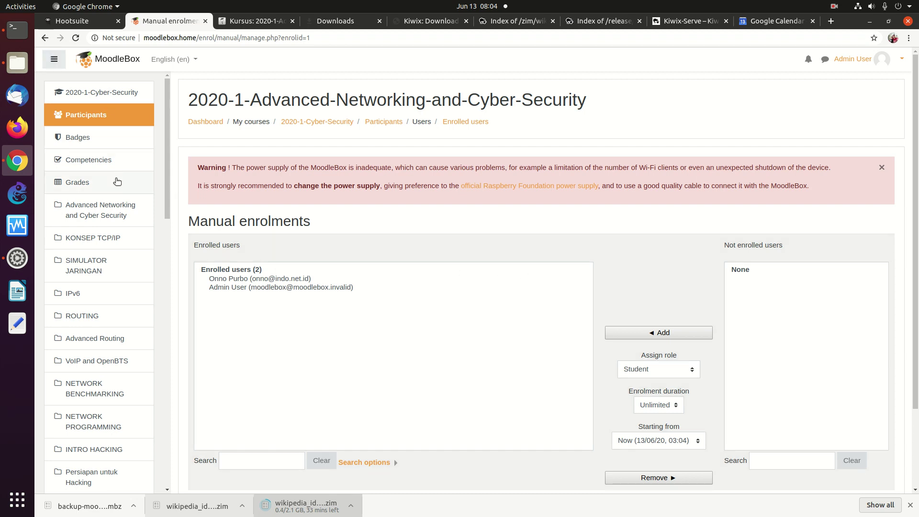
left_click(44, 38)
left_click(44, 38)
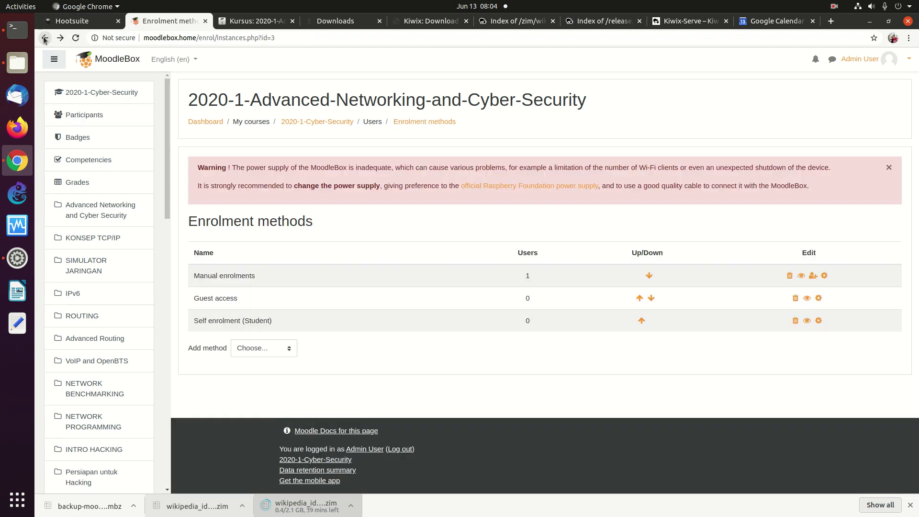
left_click(45, 38)
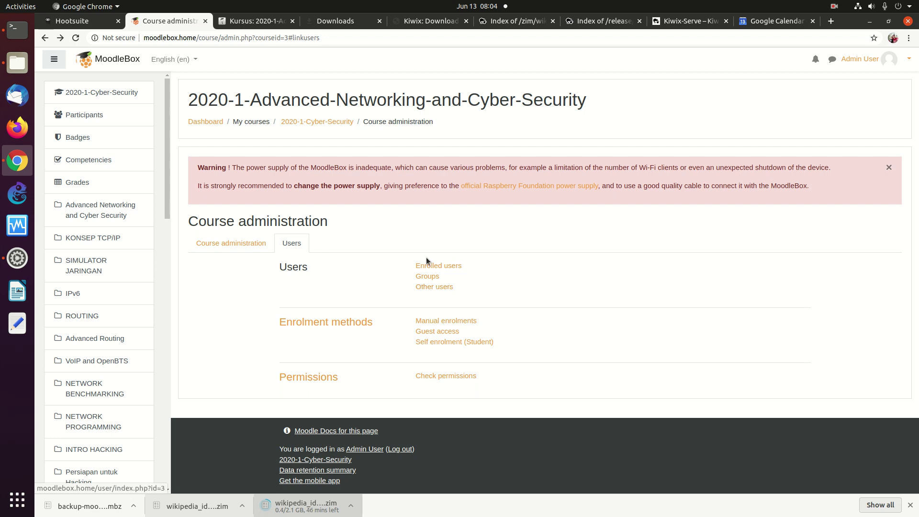
Step: Add Manager, Teacher and Non-editing teacher roles to the new participant and save
left_click(432, 266)
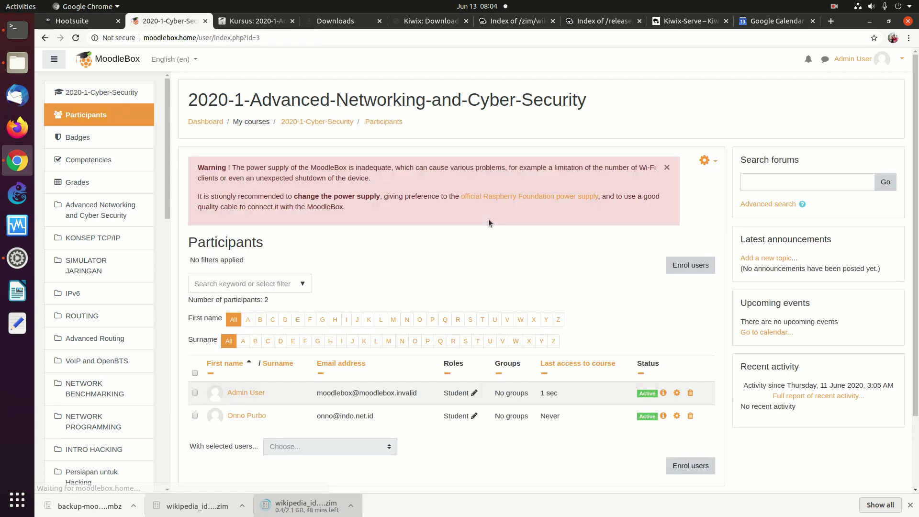
scroll(904, 138, "down", 1)
scroll(904, 138, "down", 3)
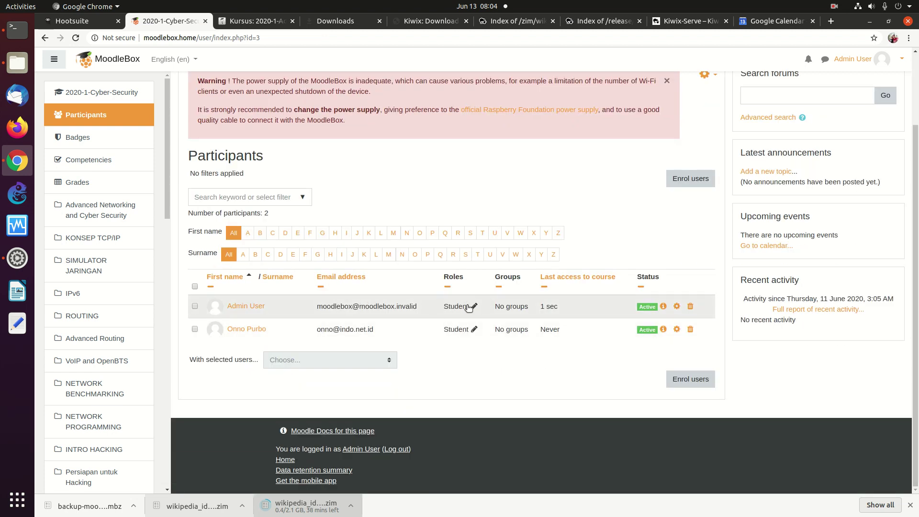
left_click(473, 329)
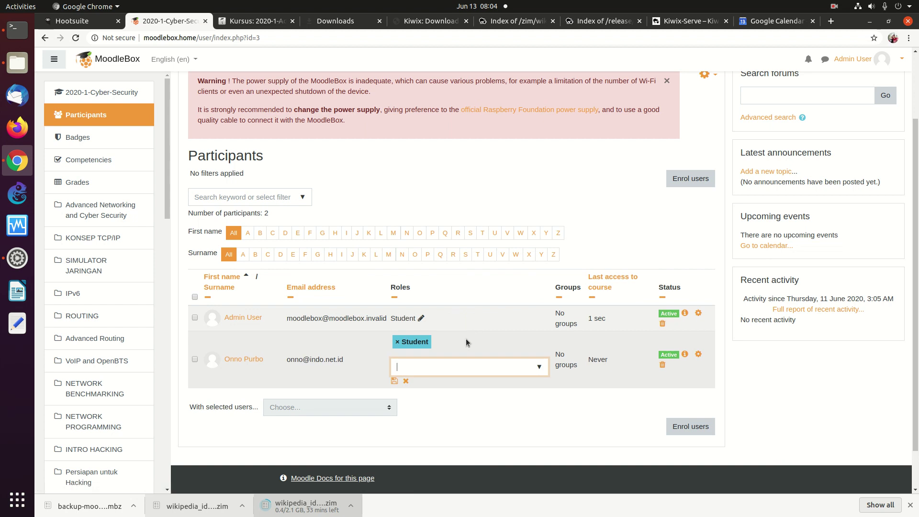
left_click(539, 367)
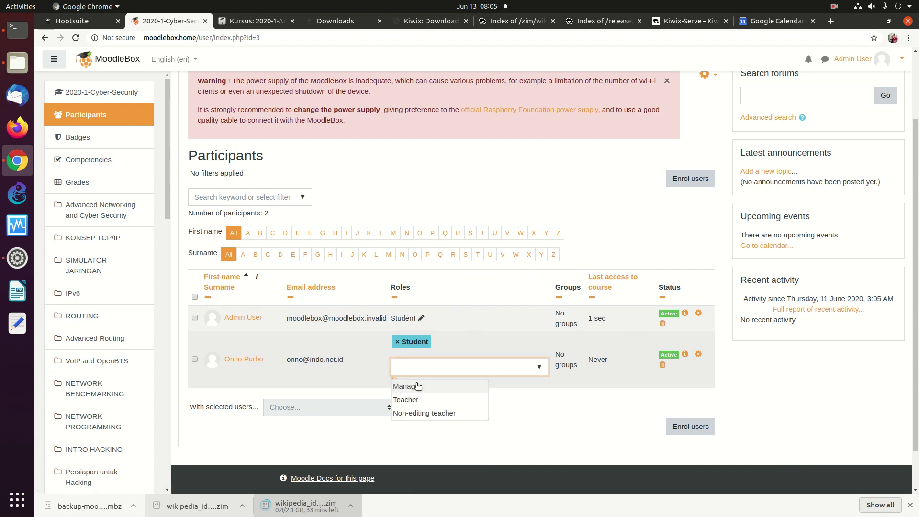
left_click(435, 385)
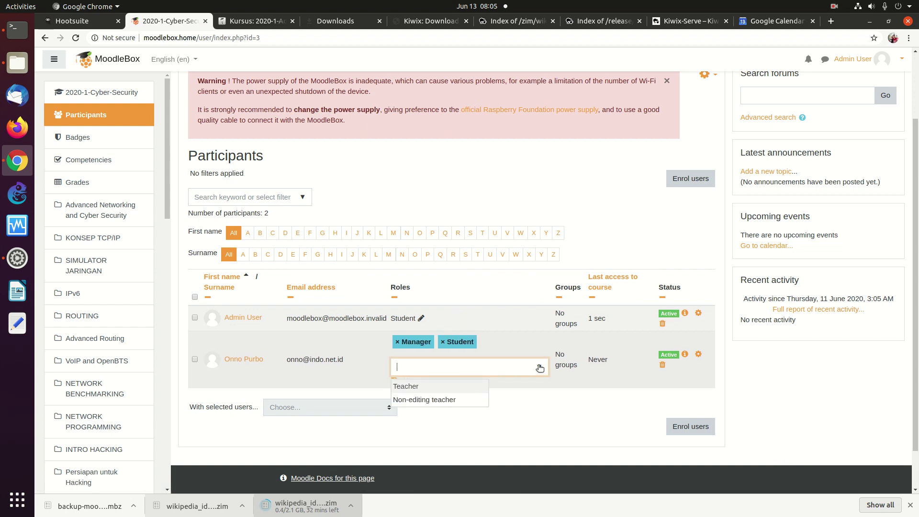
left_click(411, 386)
left_click(442, 386)
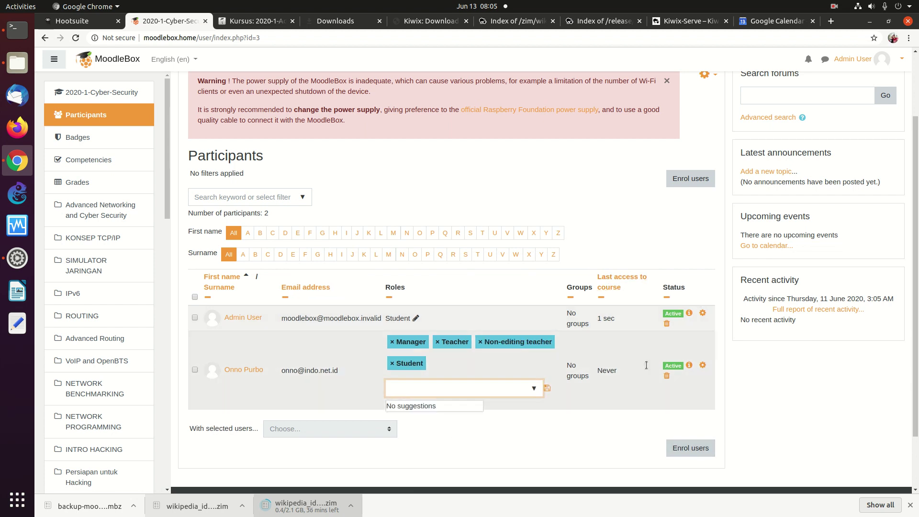
scroll(886, 304, "down", 2)
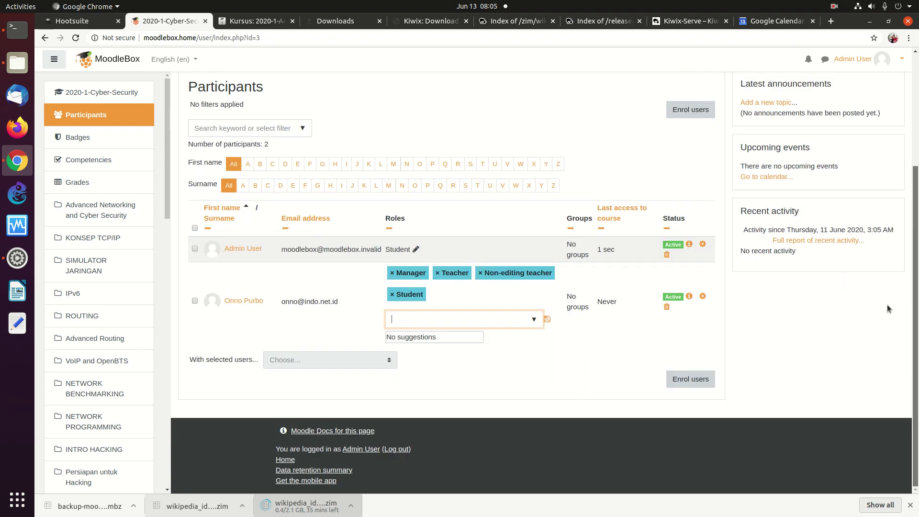
left_click(546, 320)
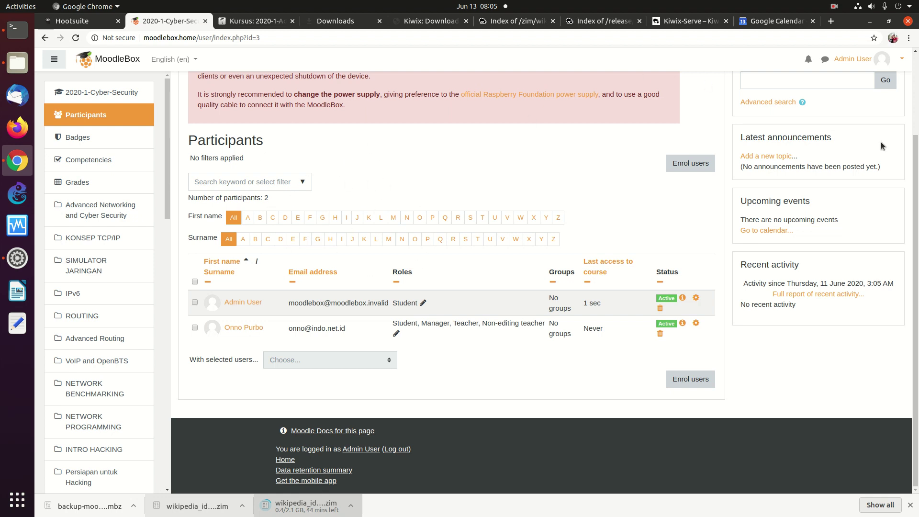
scroll(861, 139, "up", 3)
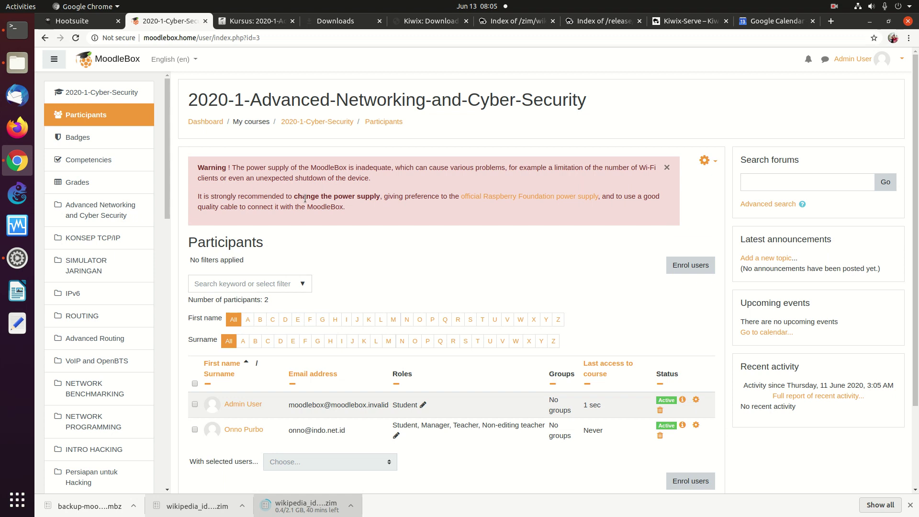